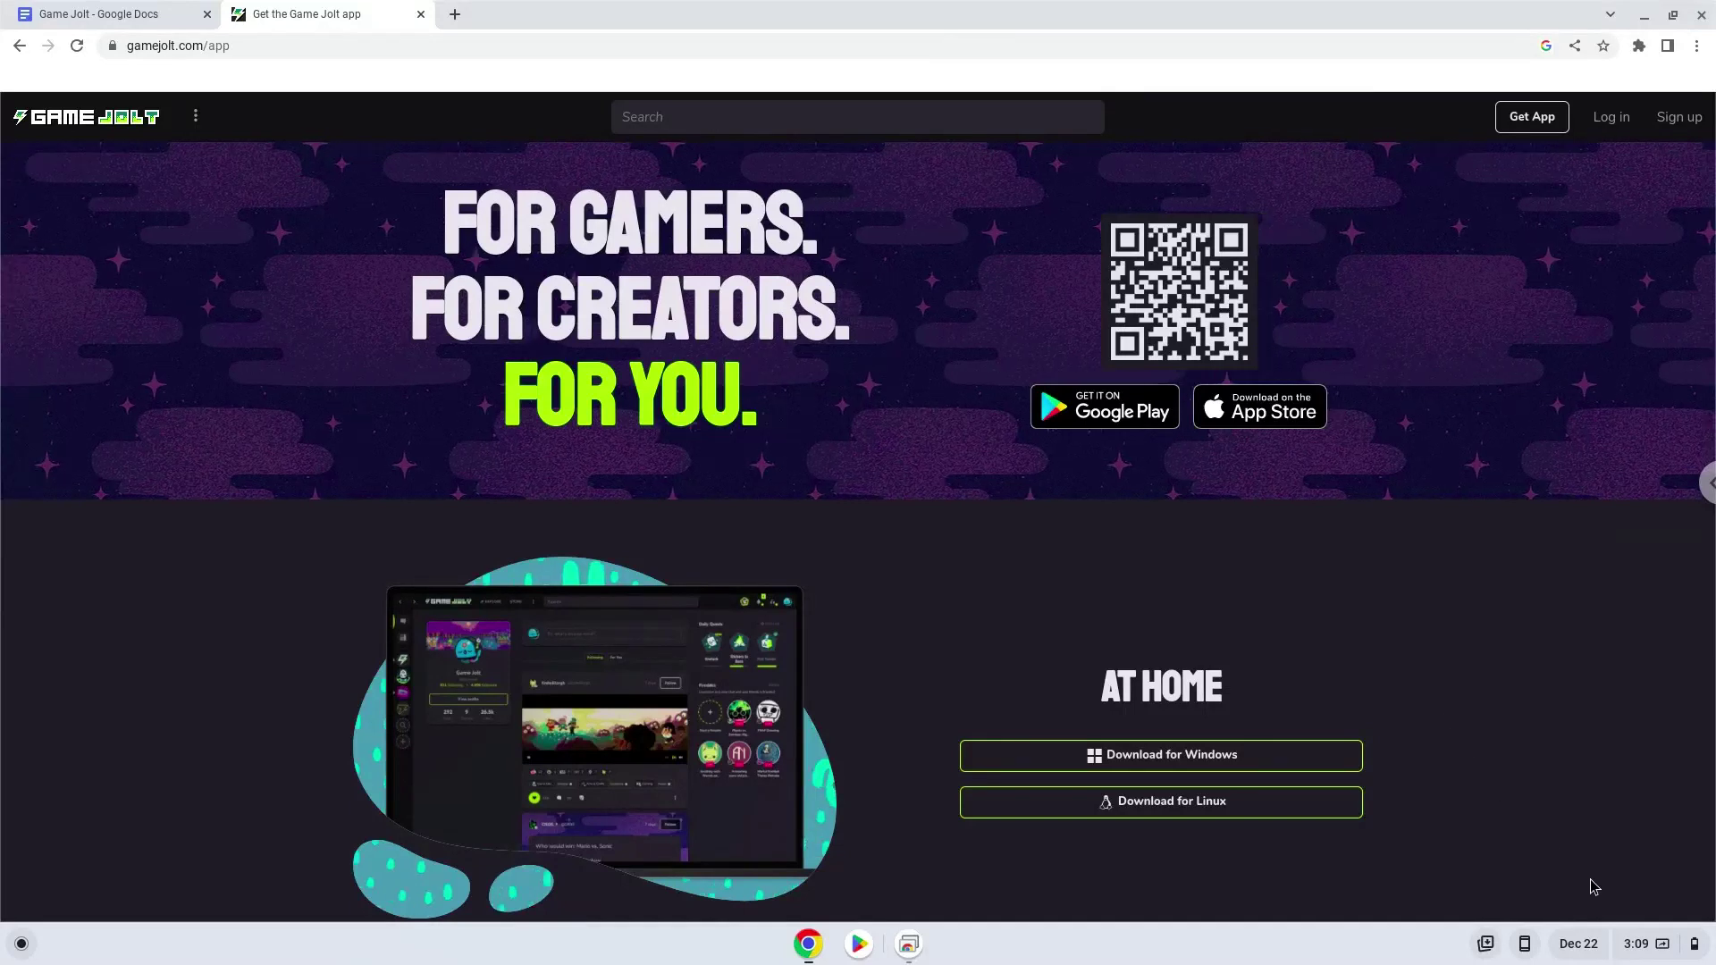
# Reach the Developers page in ChromeOS Settings via the quick settings panel and Advanced.
pyautogui.click(1639, 945)
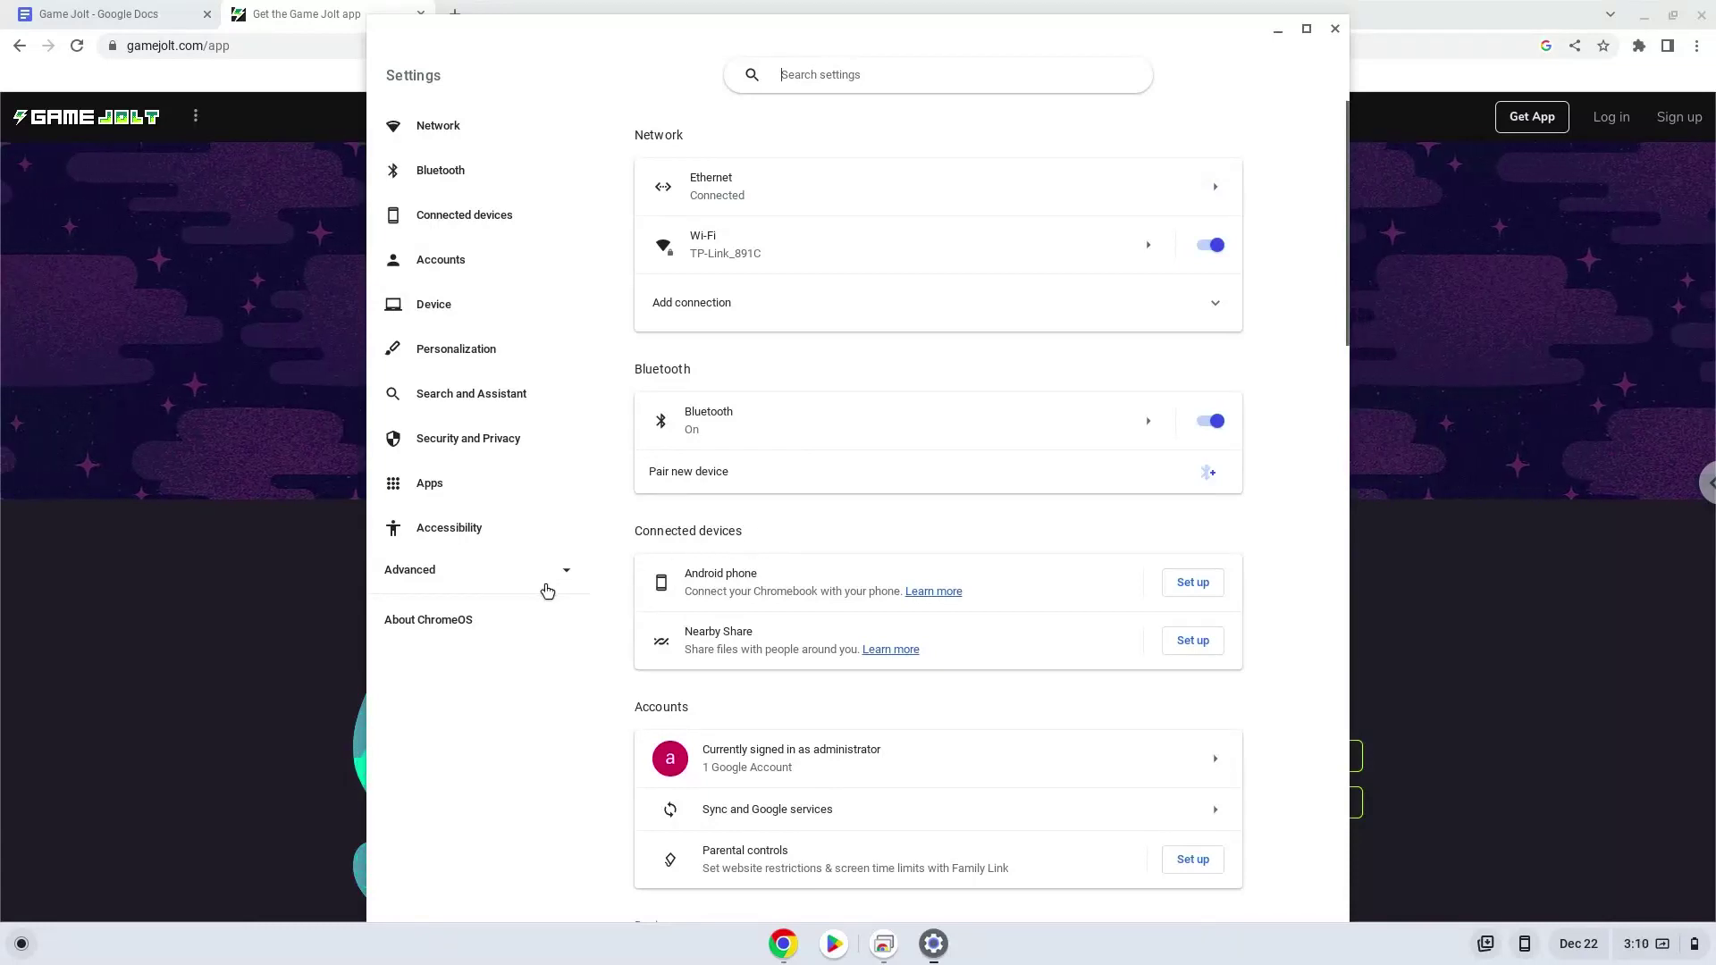
pyautogui.click(546, 587)
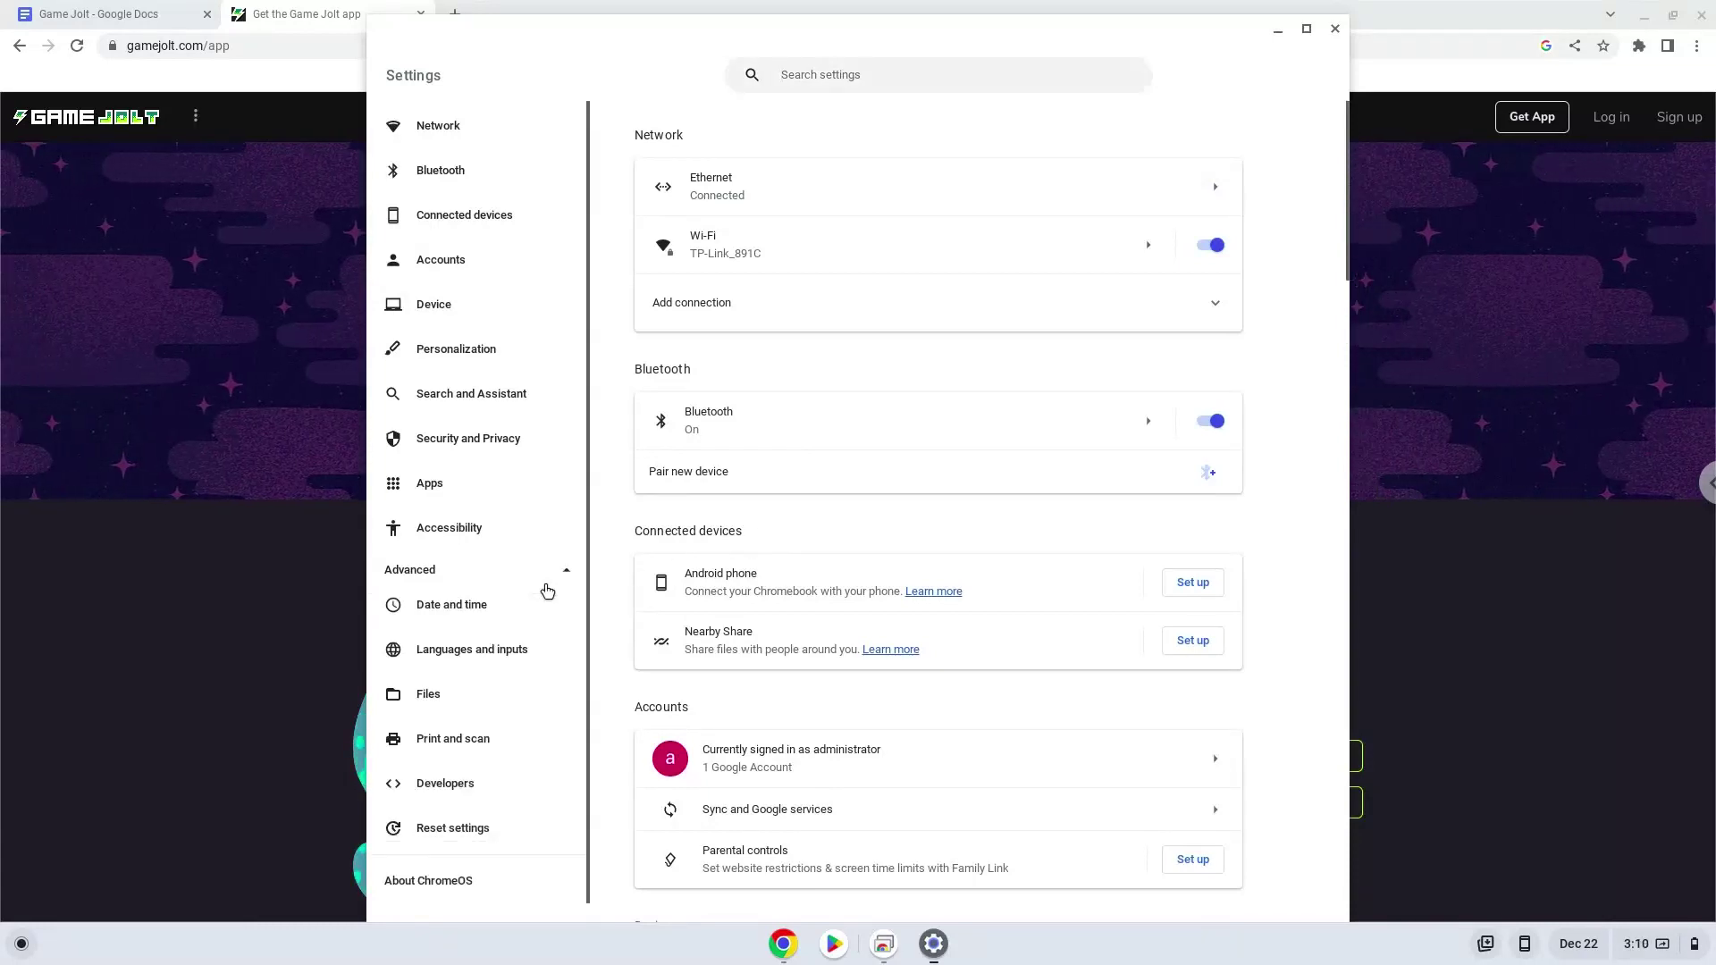
pyautogui.click(519, 786)
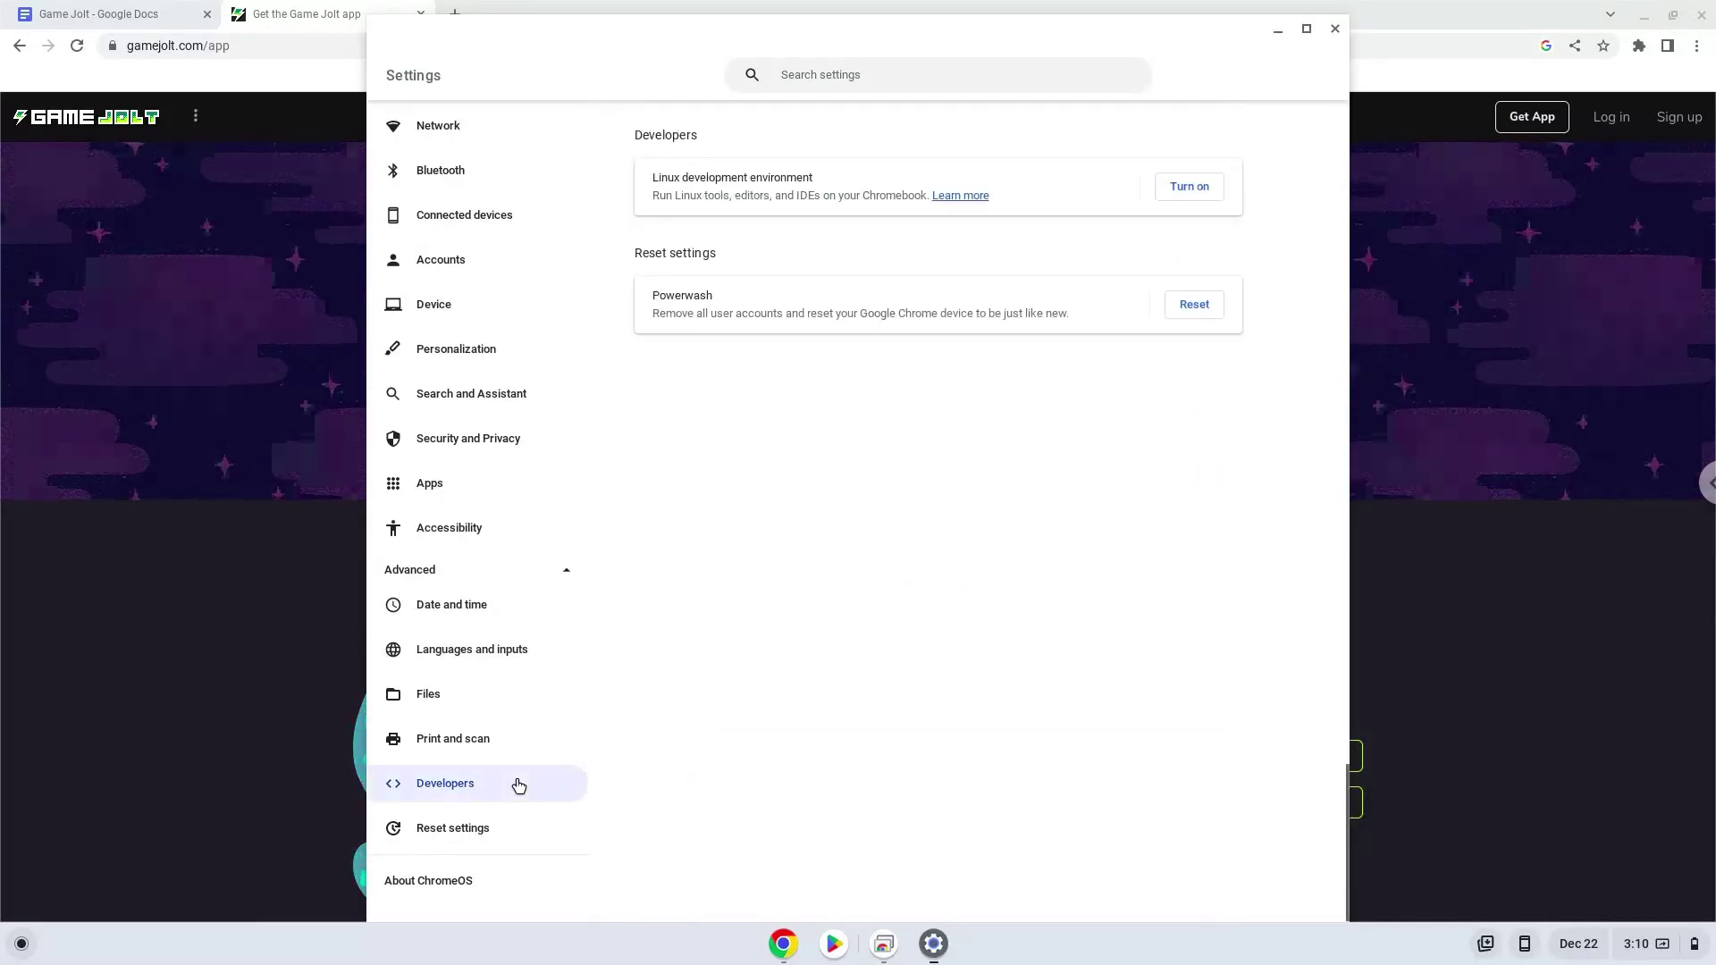
# Turn on and install the Linux development environment with the recommended disk size, then close its terminal.
pyautogui.click(1199, 192)
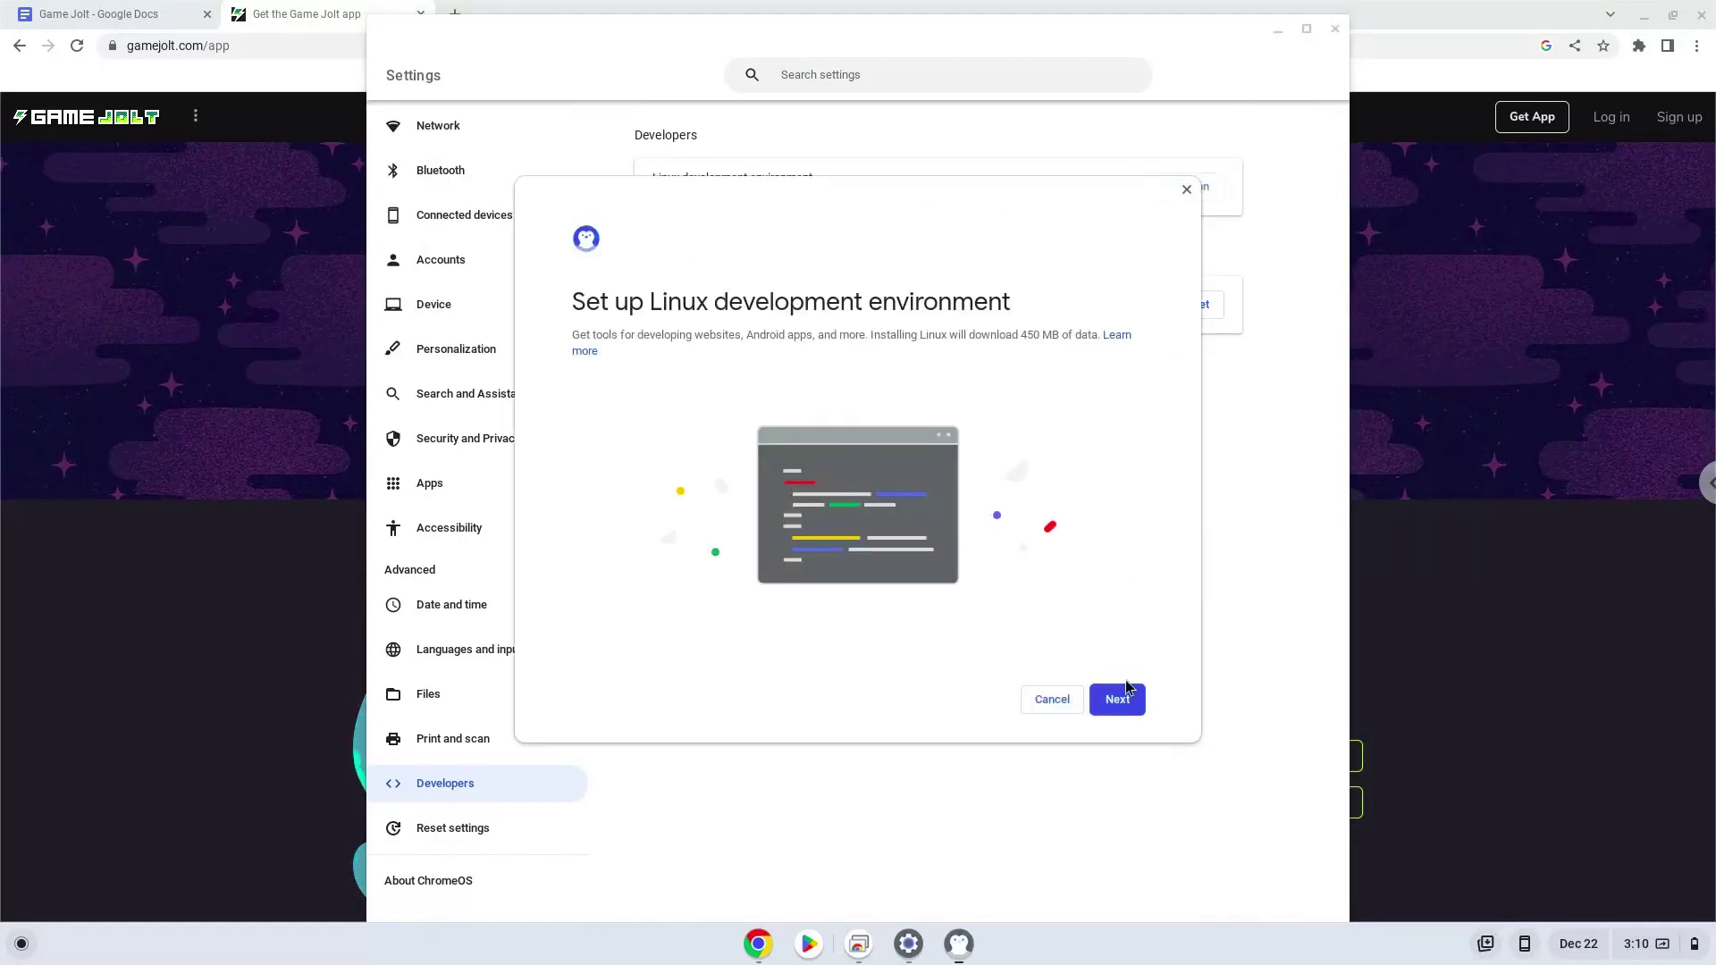
pyautogui.click(1124, 704)
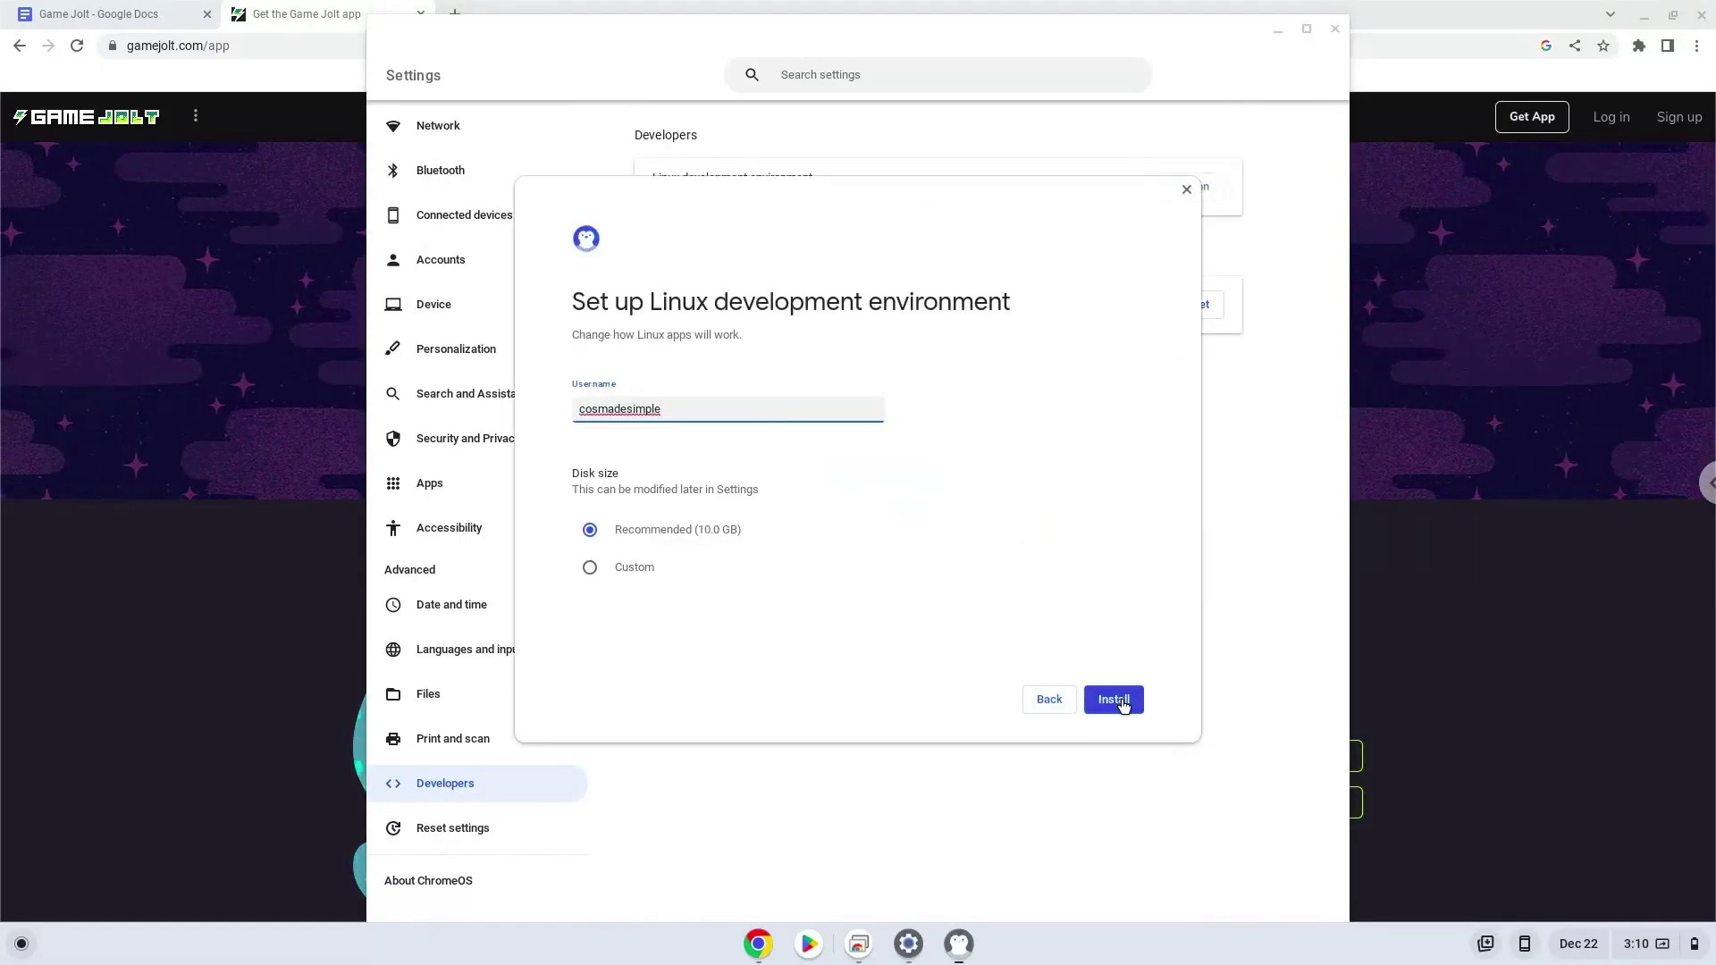
pyautogui.click(1114, 700)
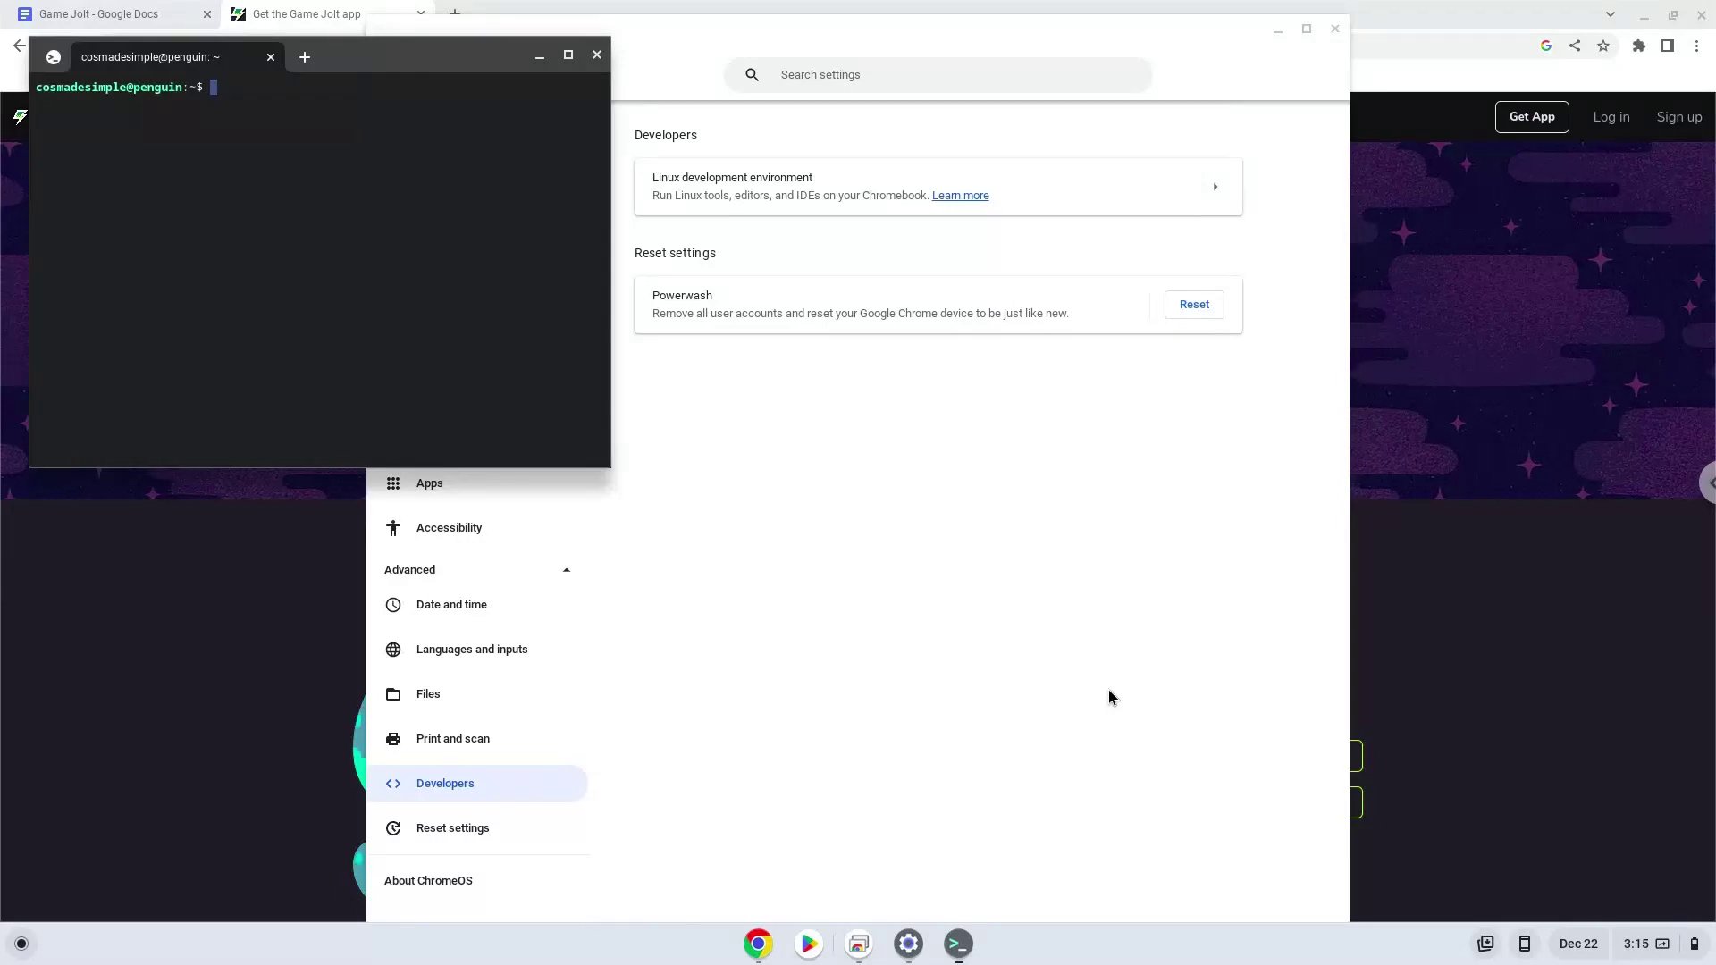
pyautogui.click(593, 56)
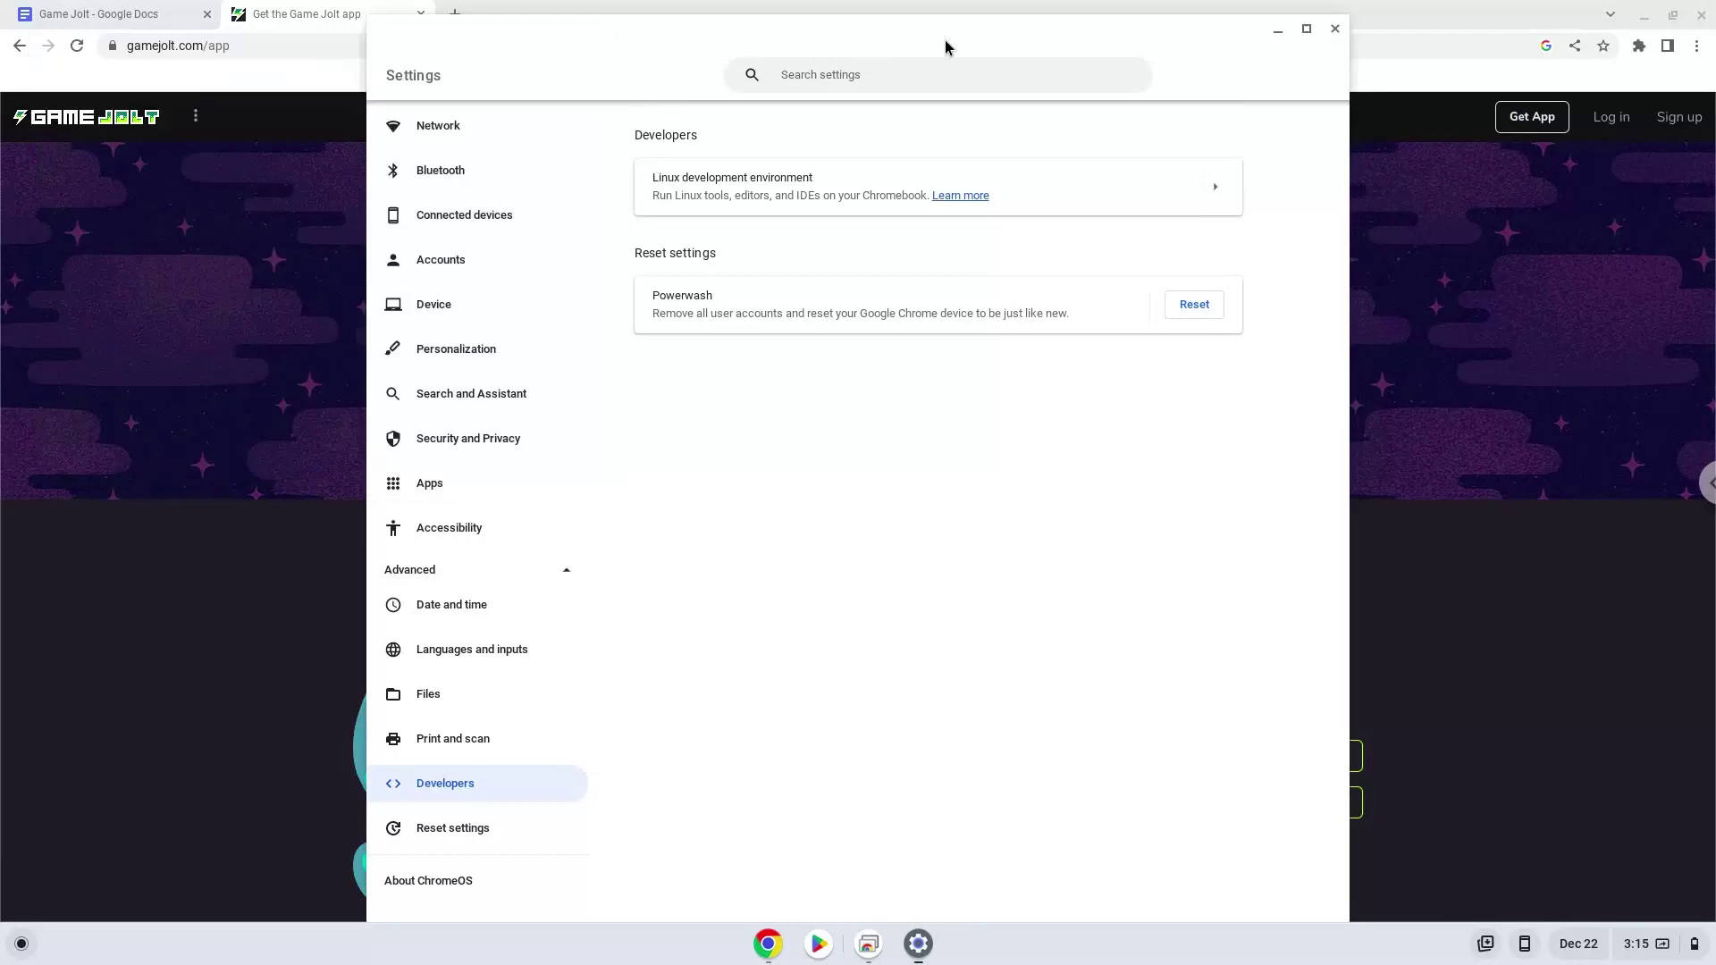
# Close Settings and download the Game Jolt client for Linux from the Game Jolt page.
pyautogui.click(1335, 29)
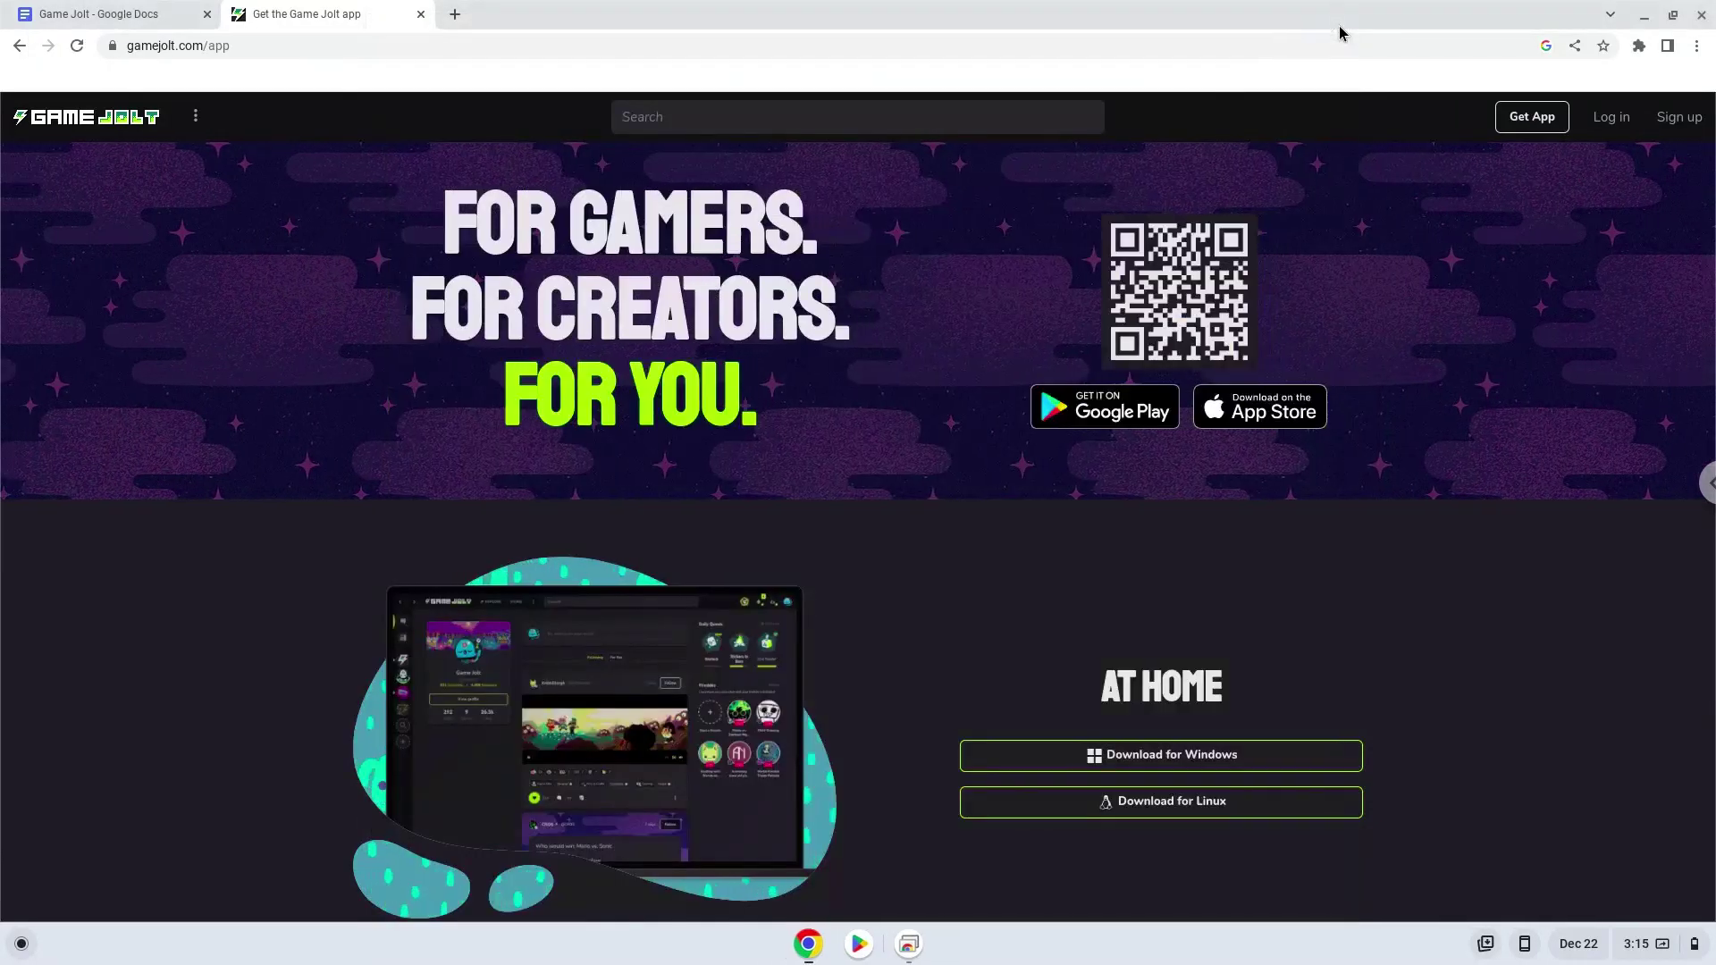
pyautogui.click(1236, 800)
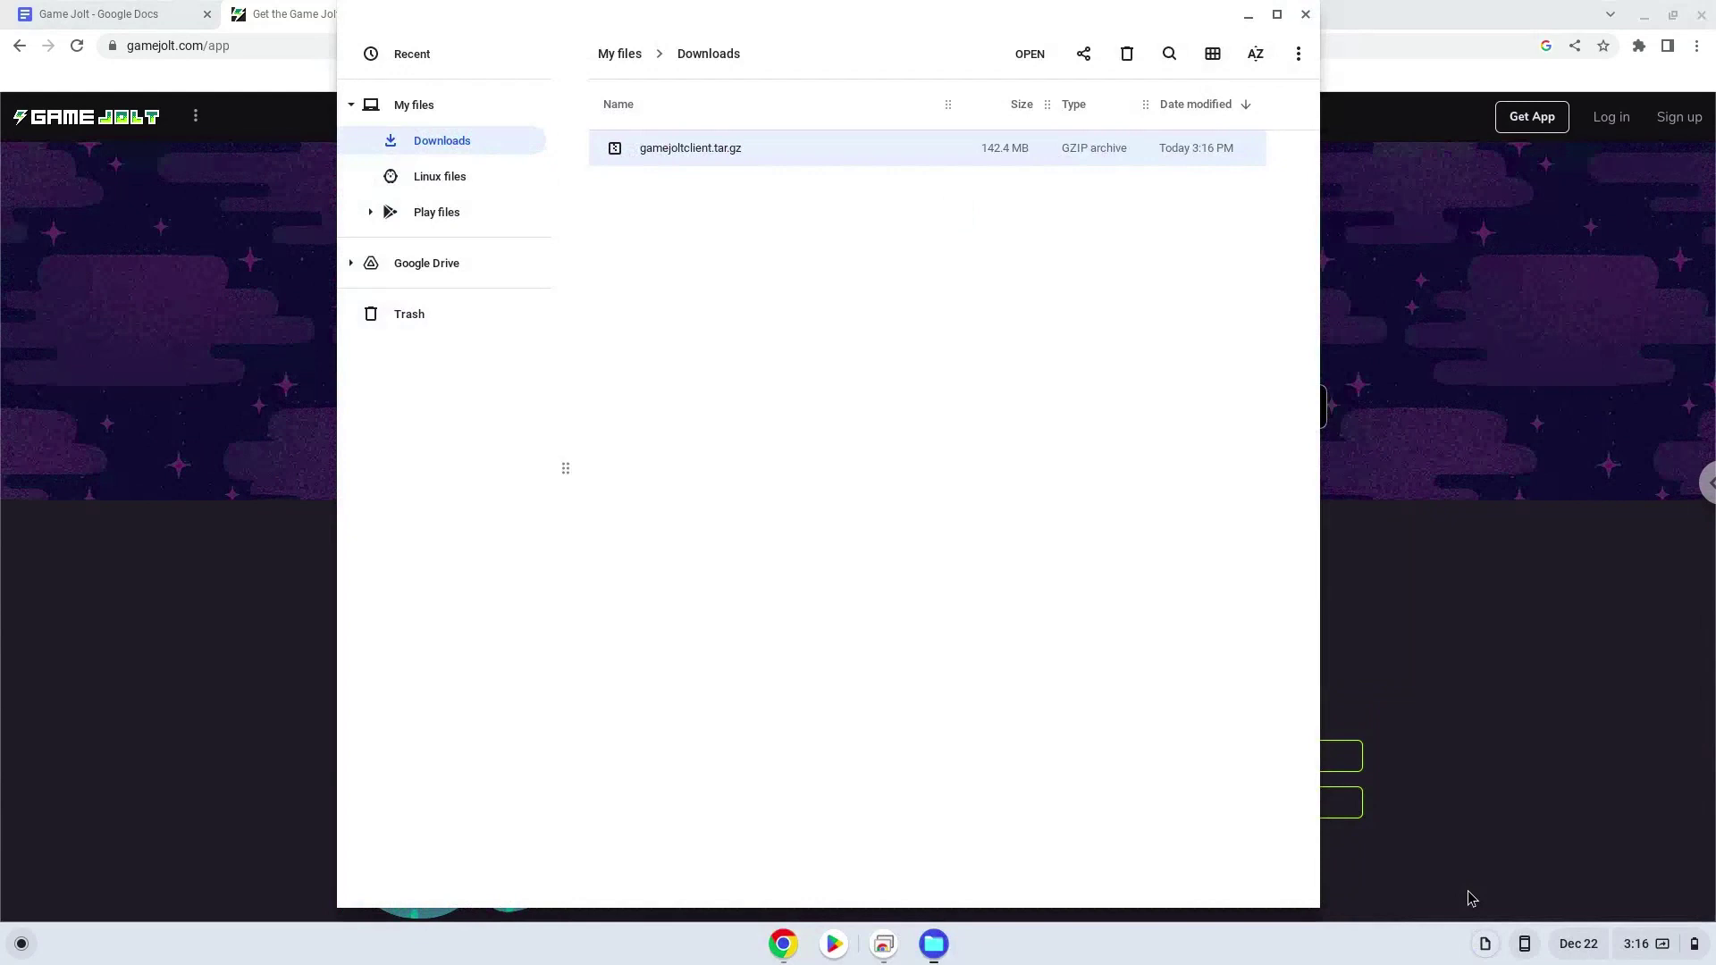
# Cut gamejoltclient.tar.gz from Downloads and paste it into the Linux files folder.
pyautogui.rightClick(800, 142)
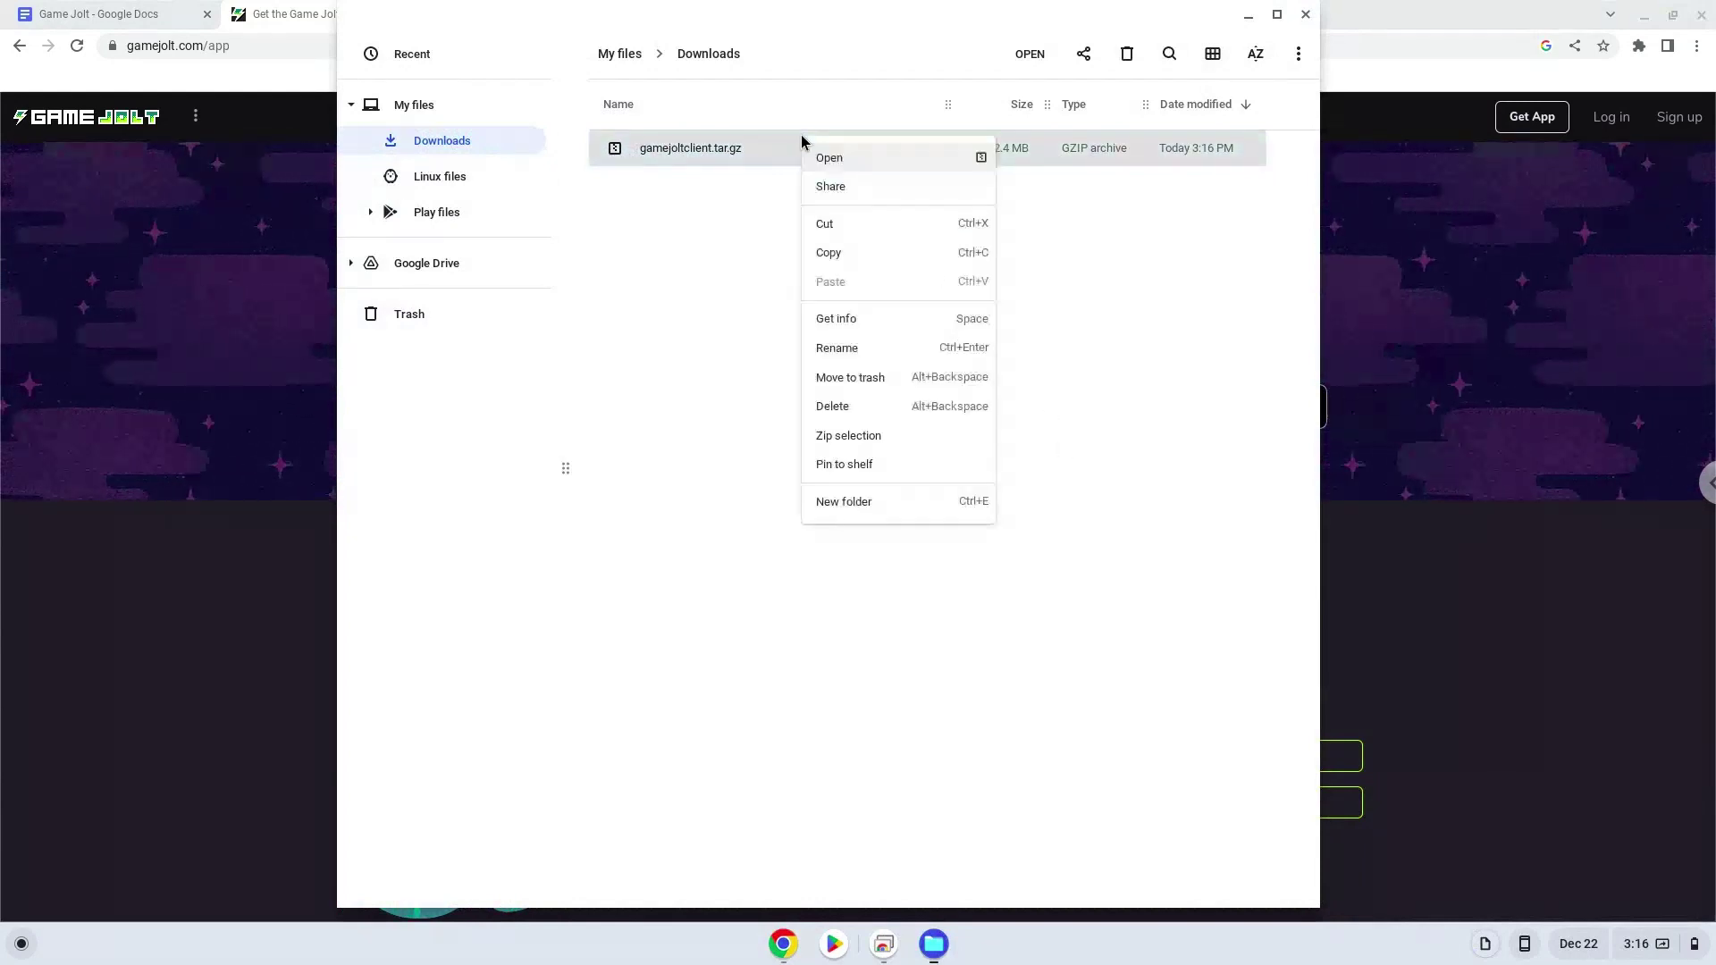
pyautogui.click(827, 227)
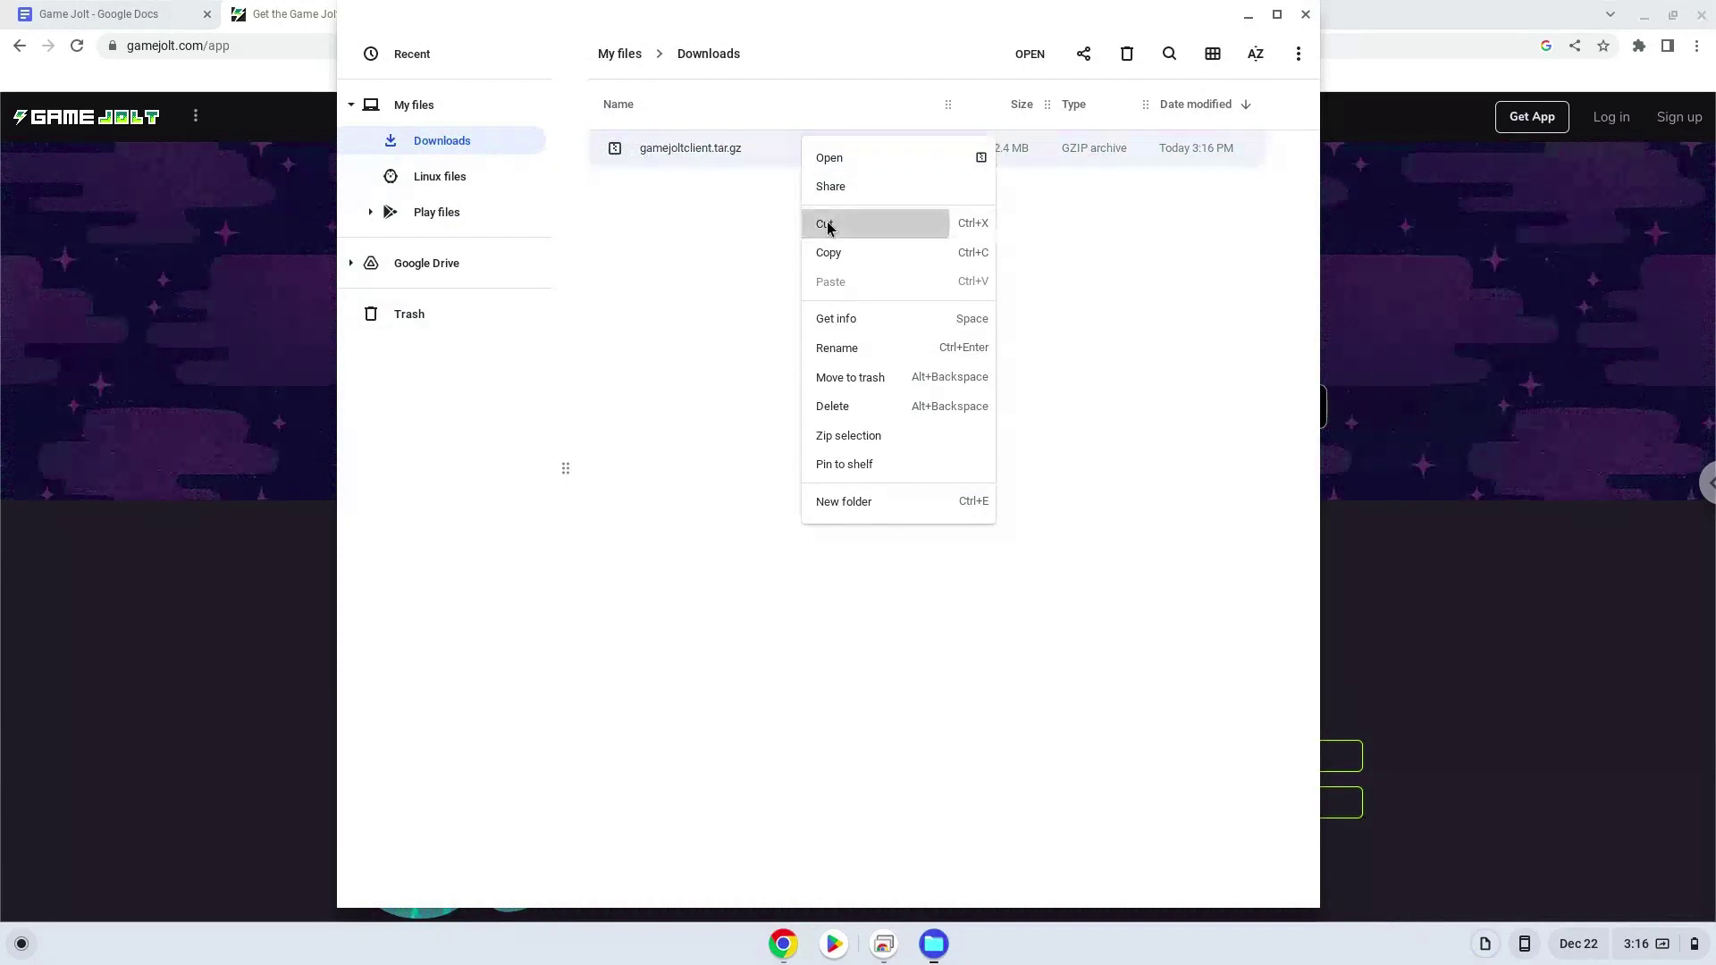
pyautogui.click(490, 181)
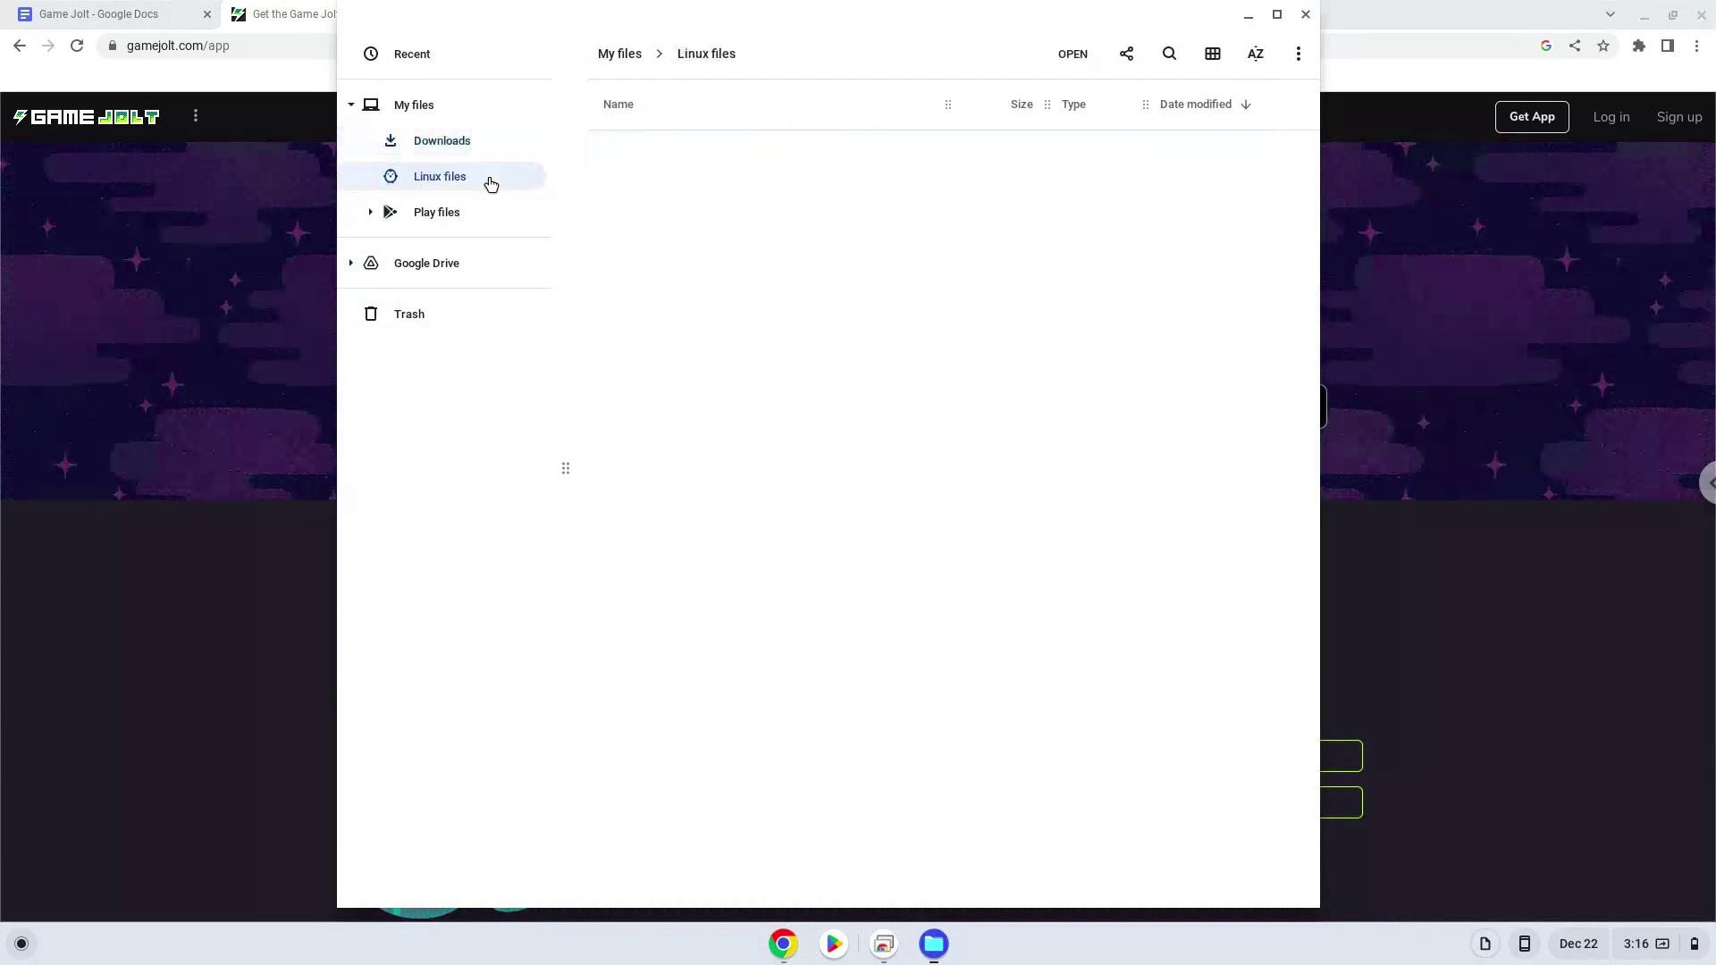
pyautogui.rightClick(666, 269)
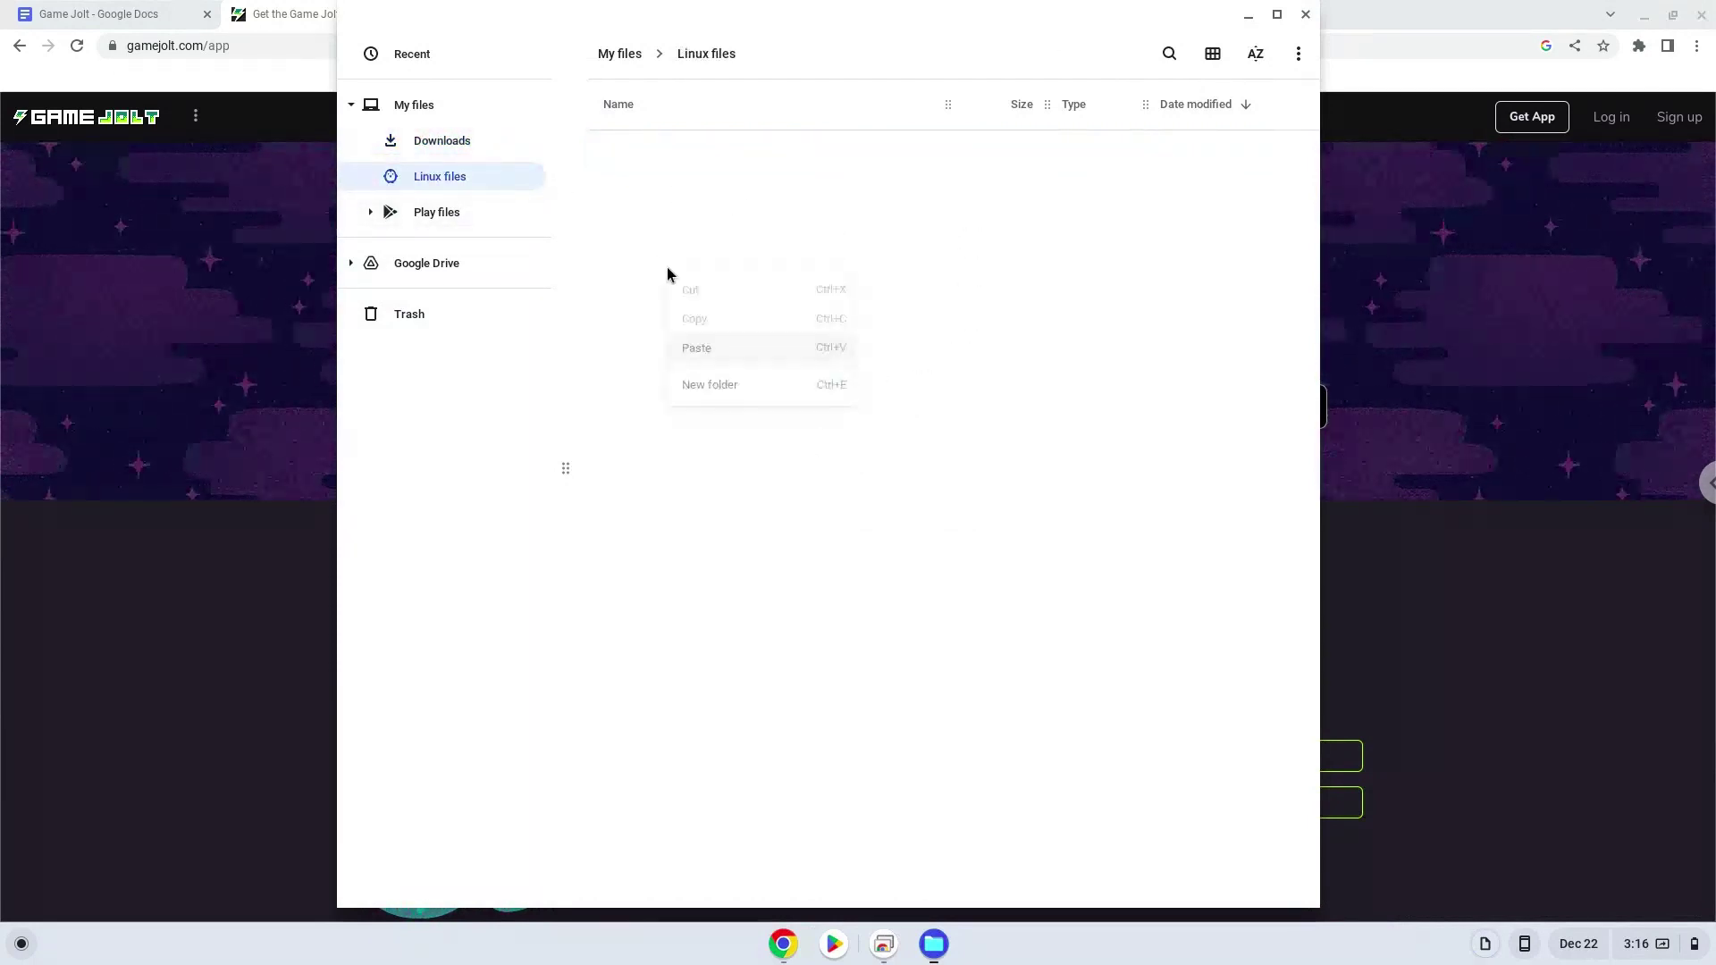
pyautogui.click(702, 353)
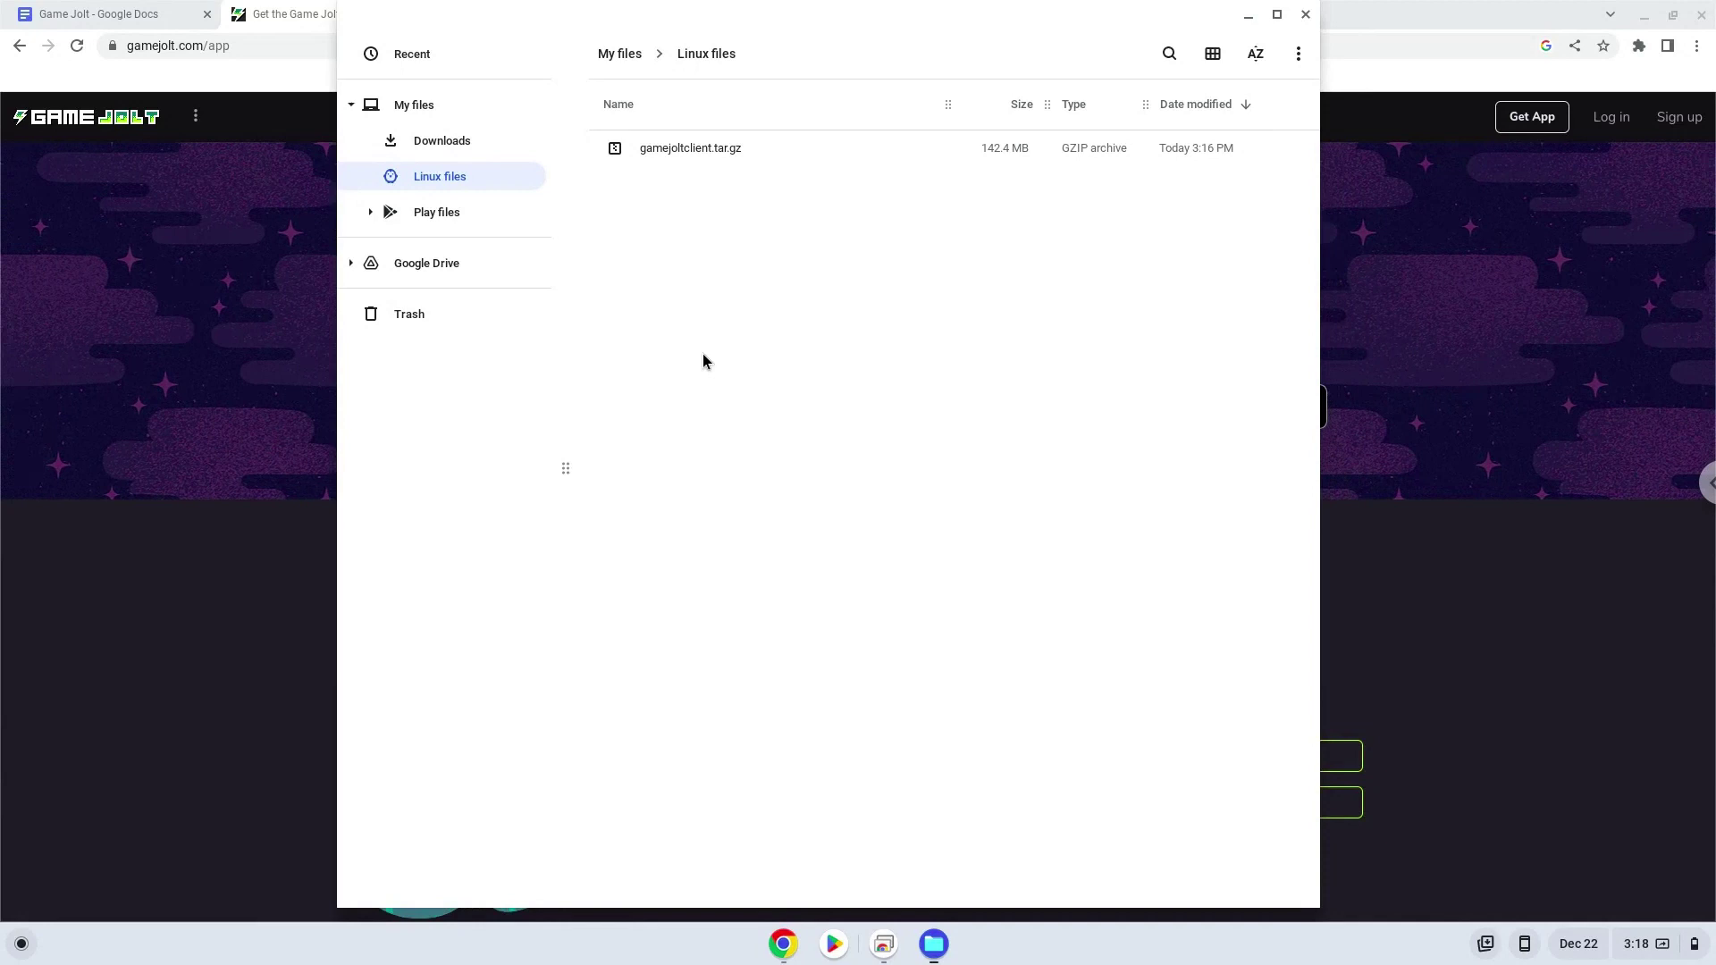
# Close Files and copy the first sudo mv command line from the Google Docs notes.
pyautogui.click(1301, 16)
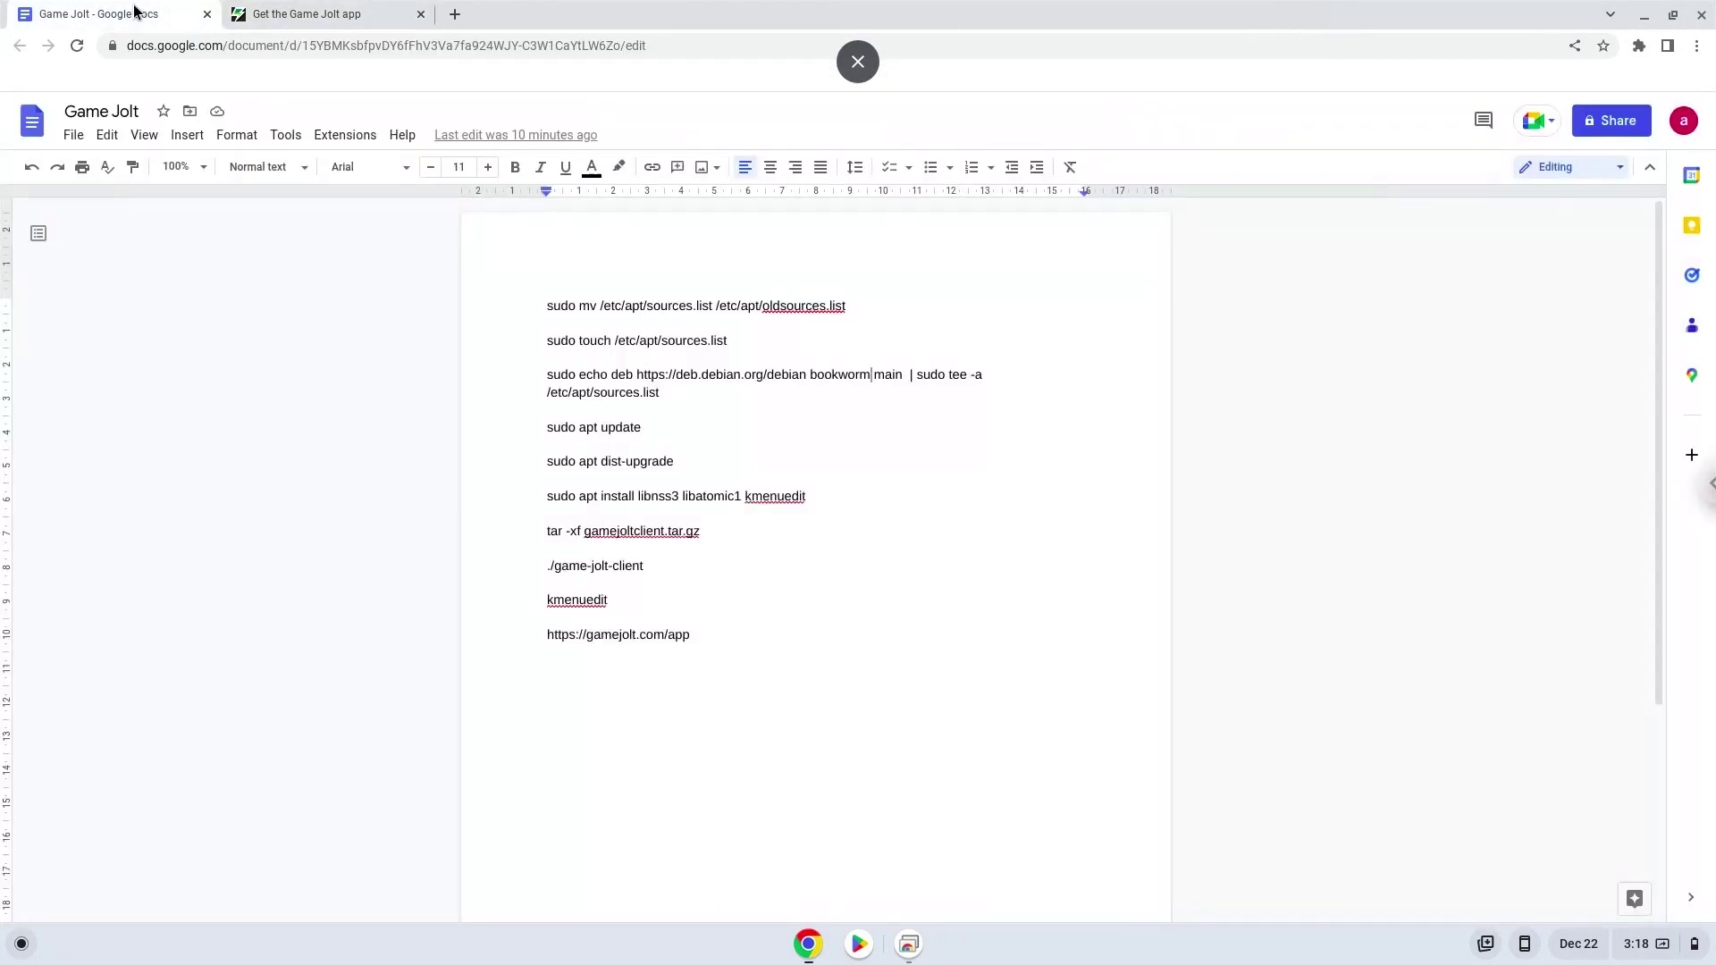
pyautogui.tripleClick(635, 306)
pyautogui.rightClick(636, 306)
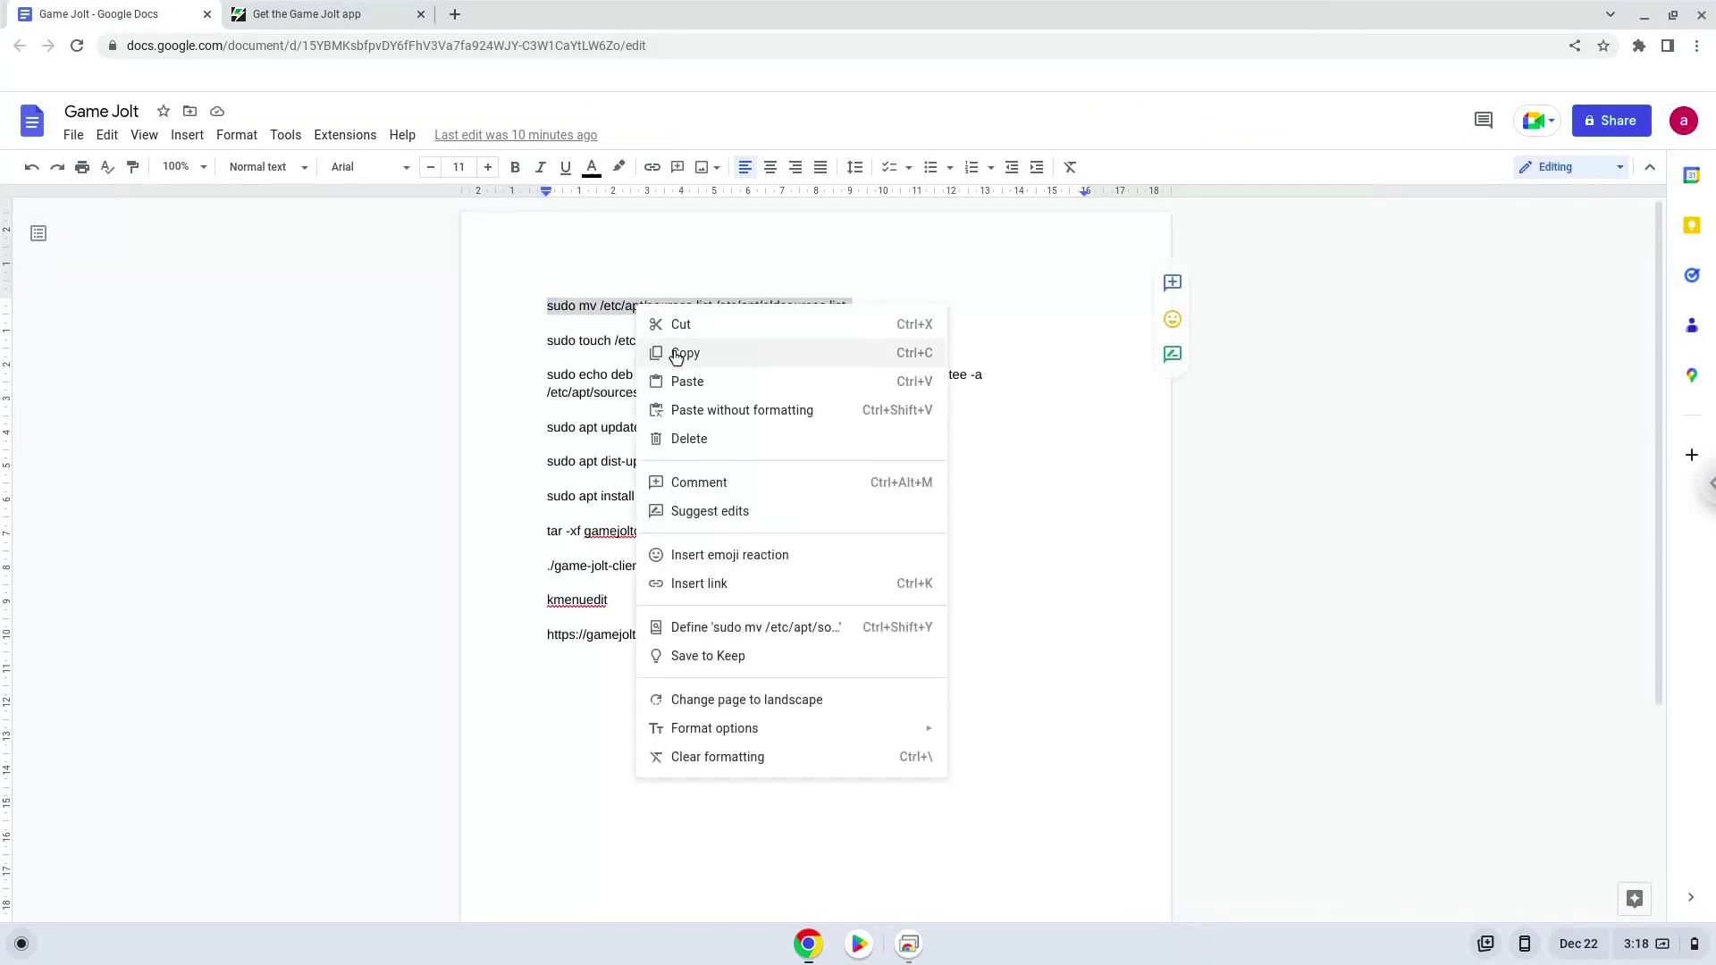
pyautogui.click(673, 353)
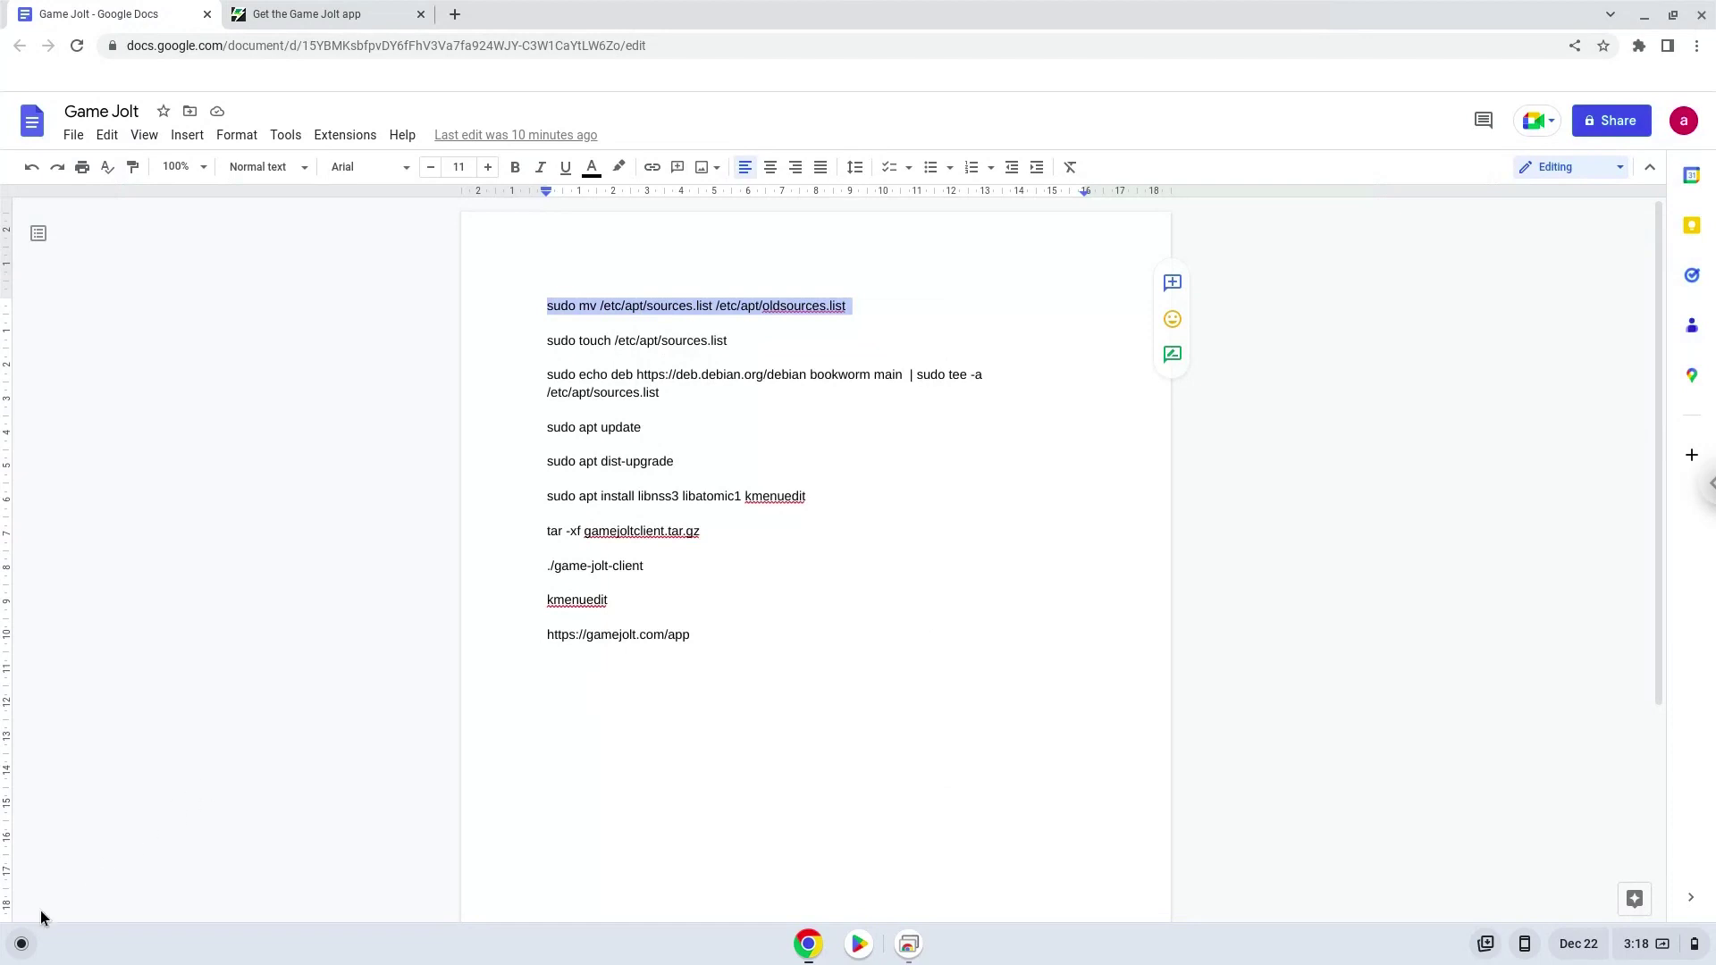
# Launch the Linux Terminal app from the ChromeOS launcher.
pyautogui.click(20, 942)
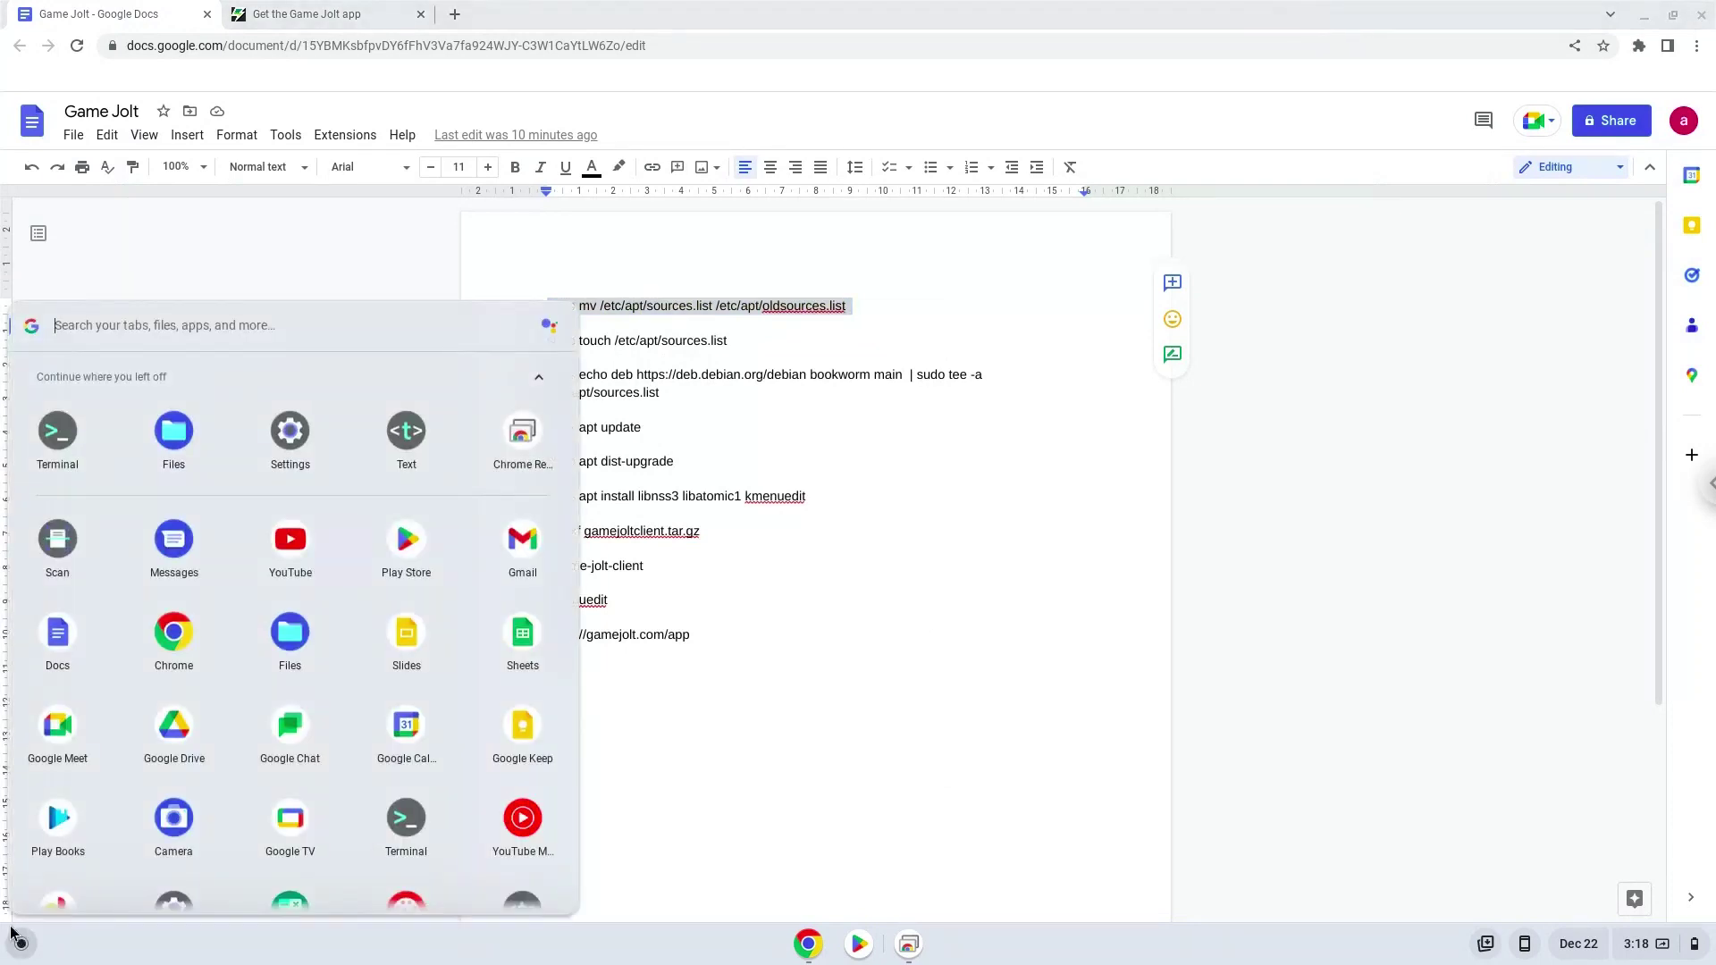
pyautogui.write('ter')
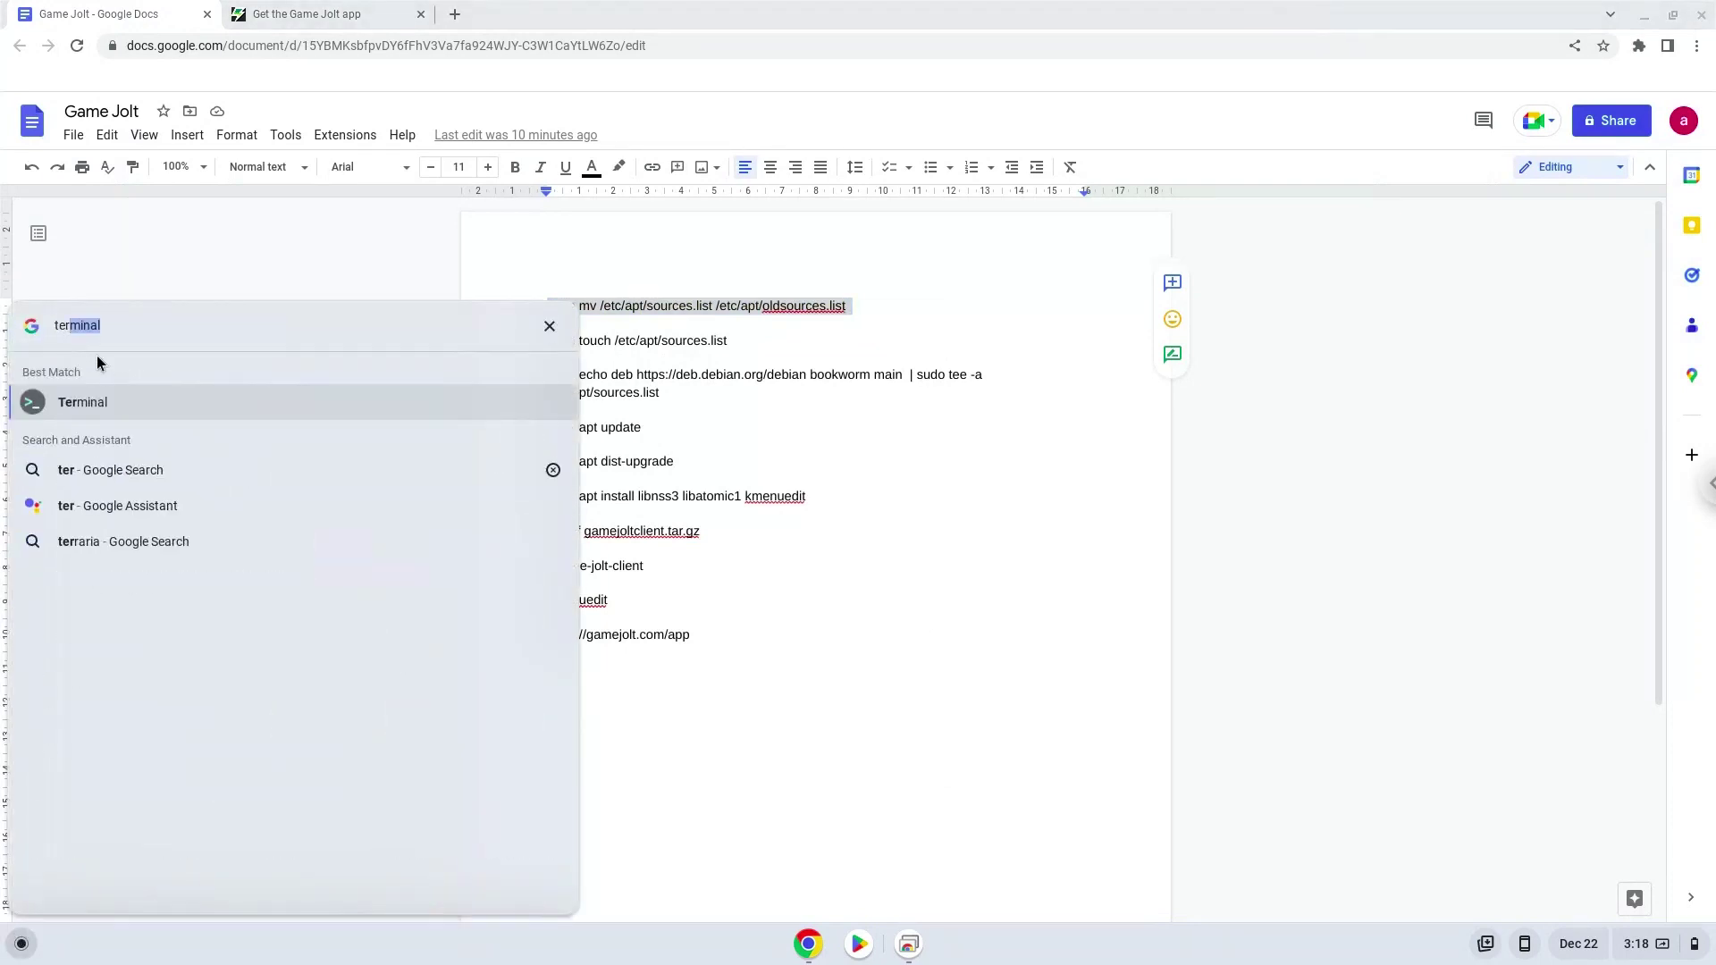
pyautogui.click(81, 402)
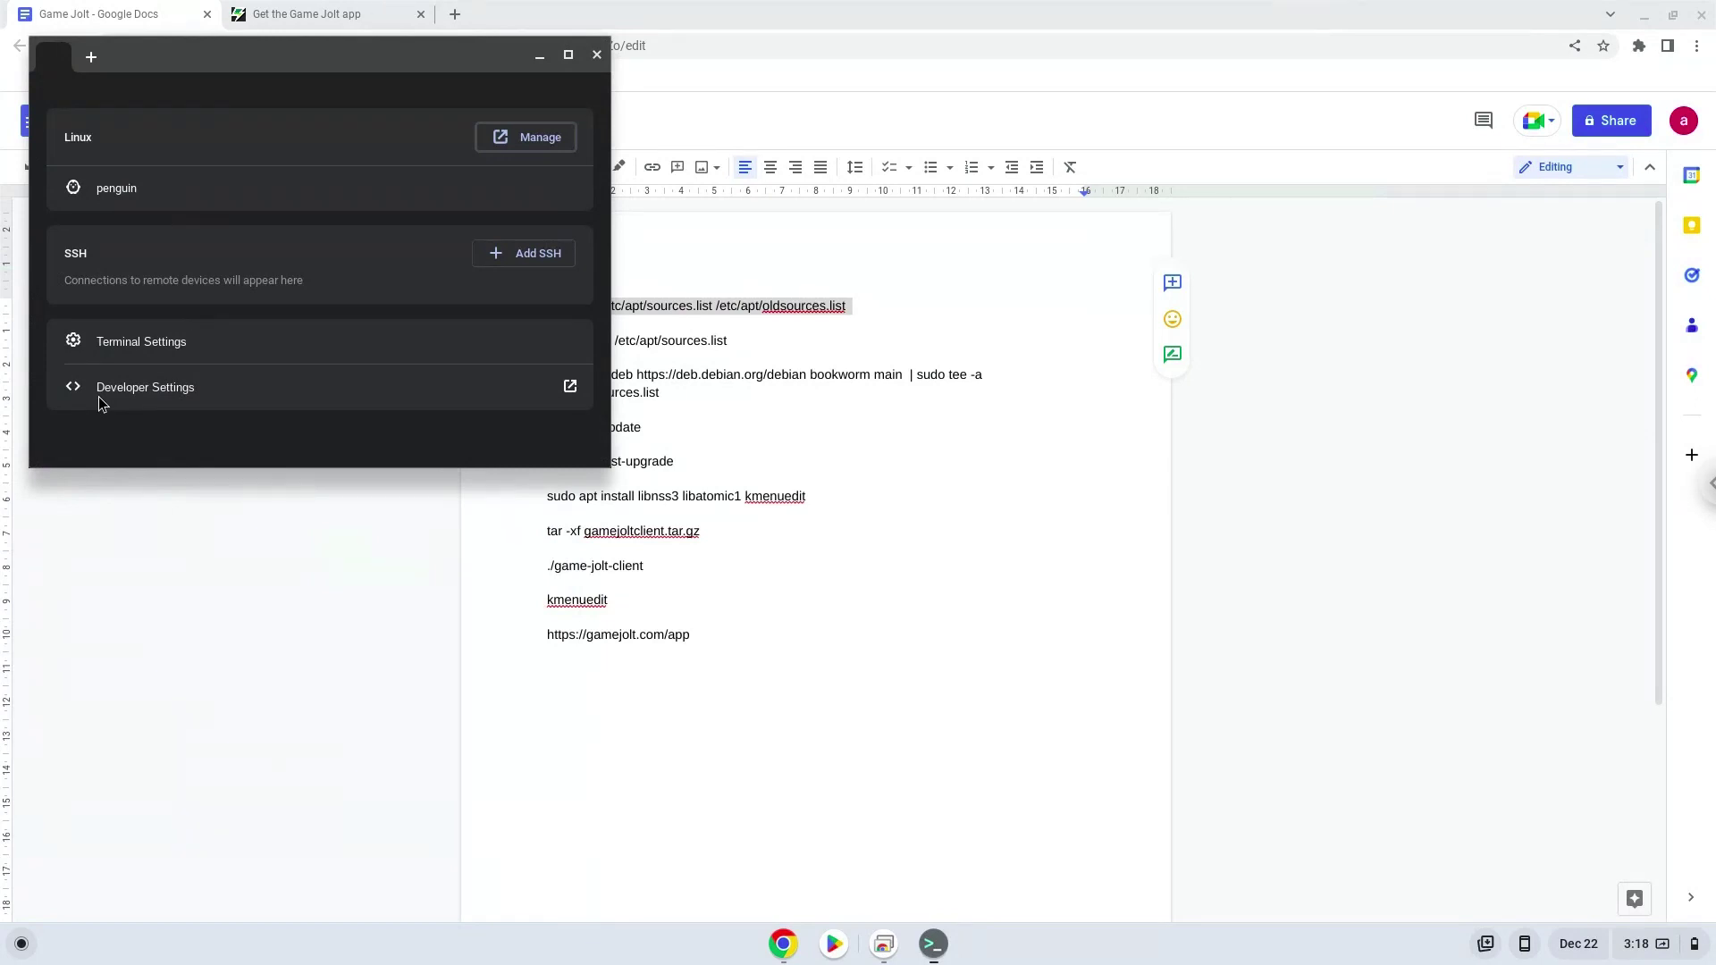
# Maximize the terminal and copy the sudo touch command line from the Docs notes.
pyautogui.doubleClick(356, 66)
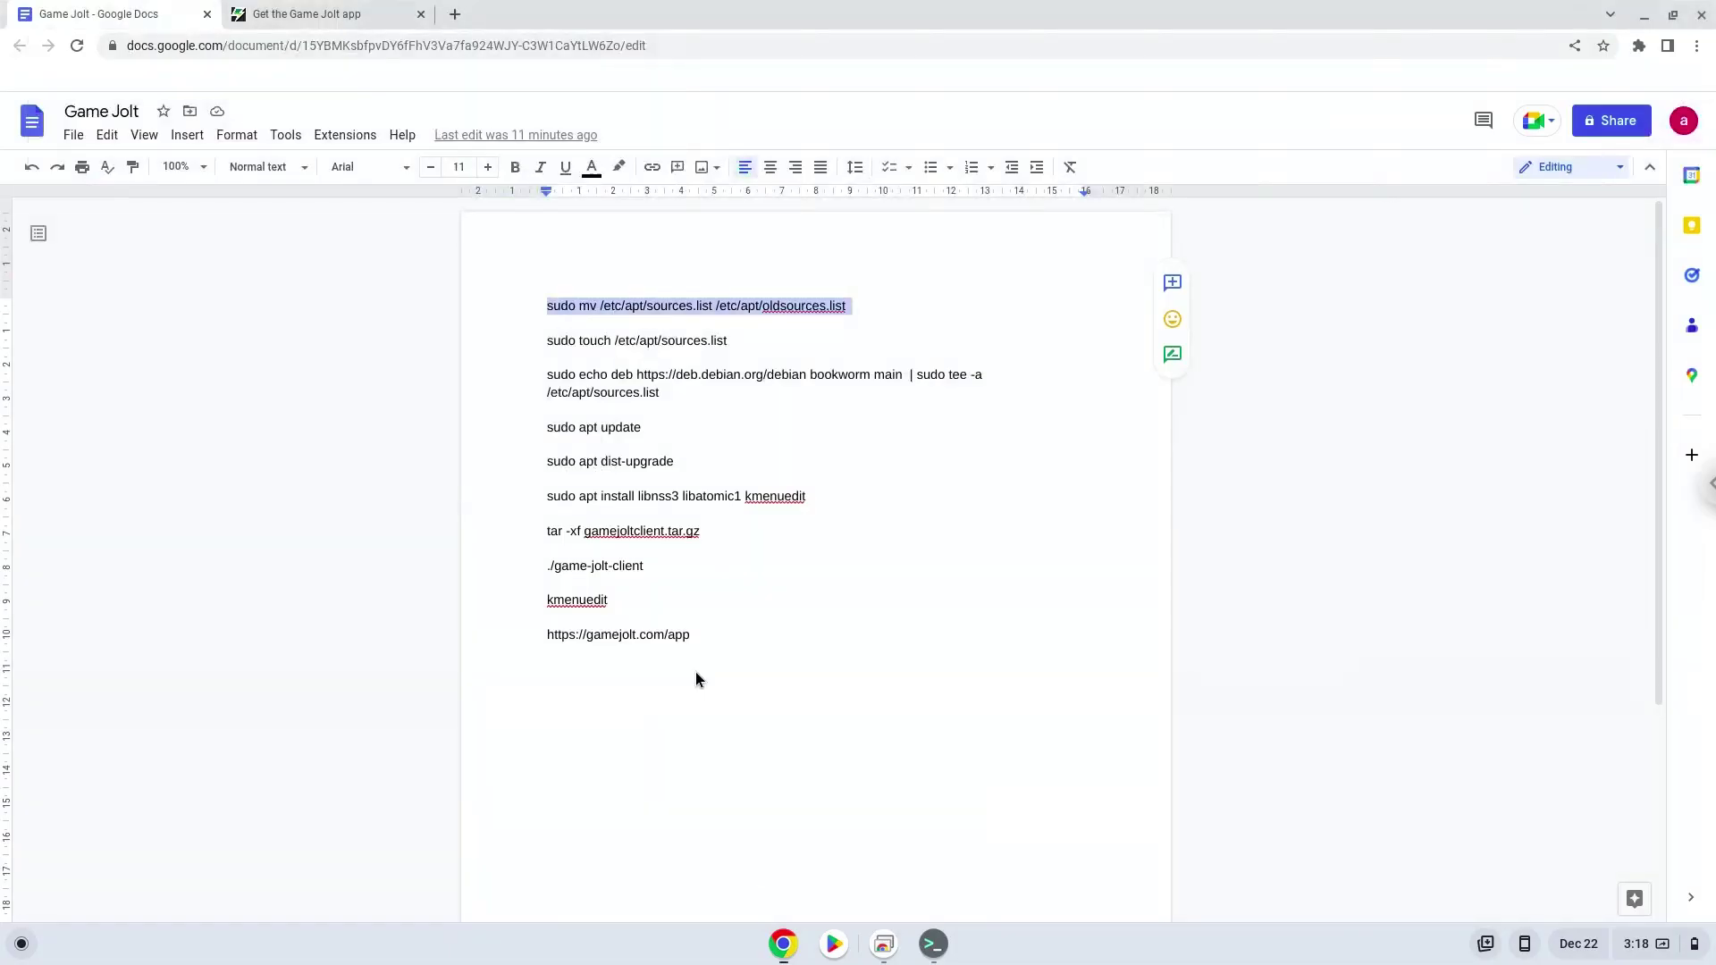
pyautogui.tripleClick(608, 339)
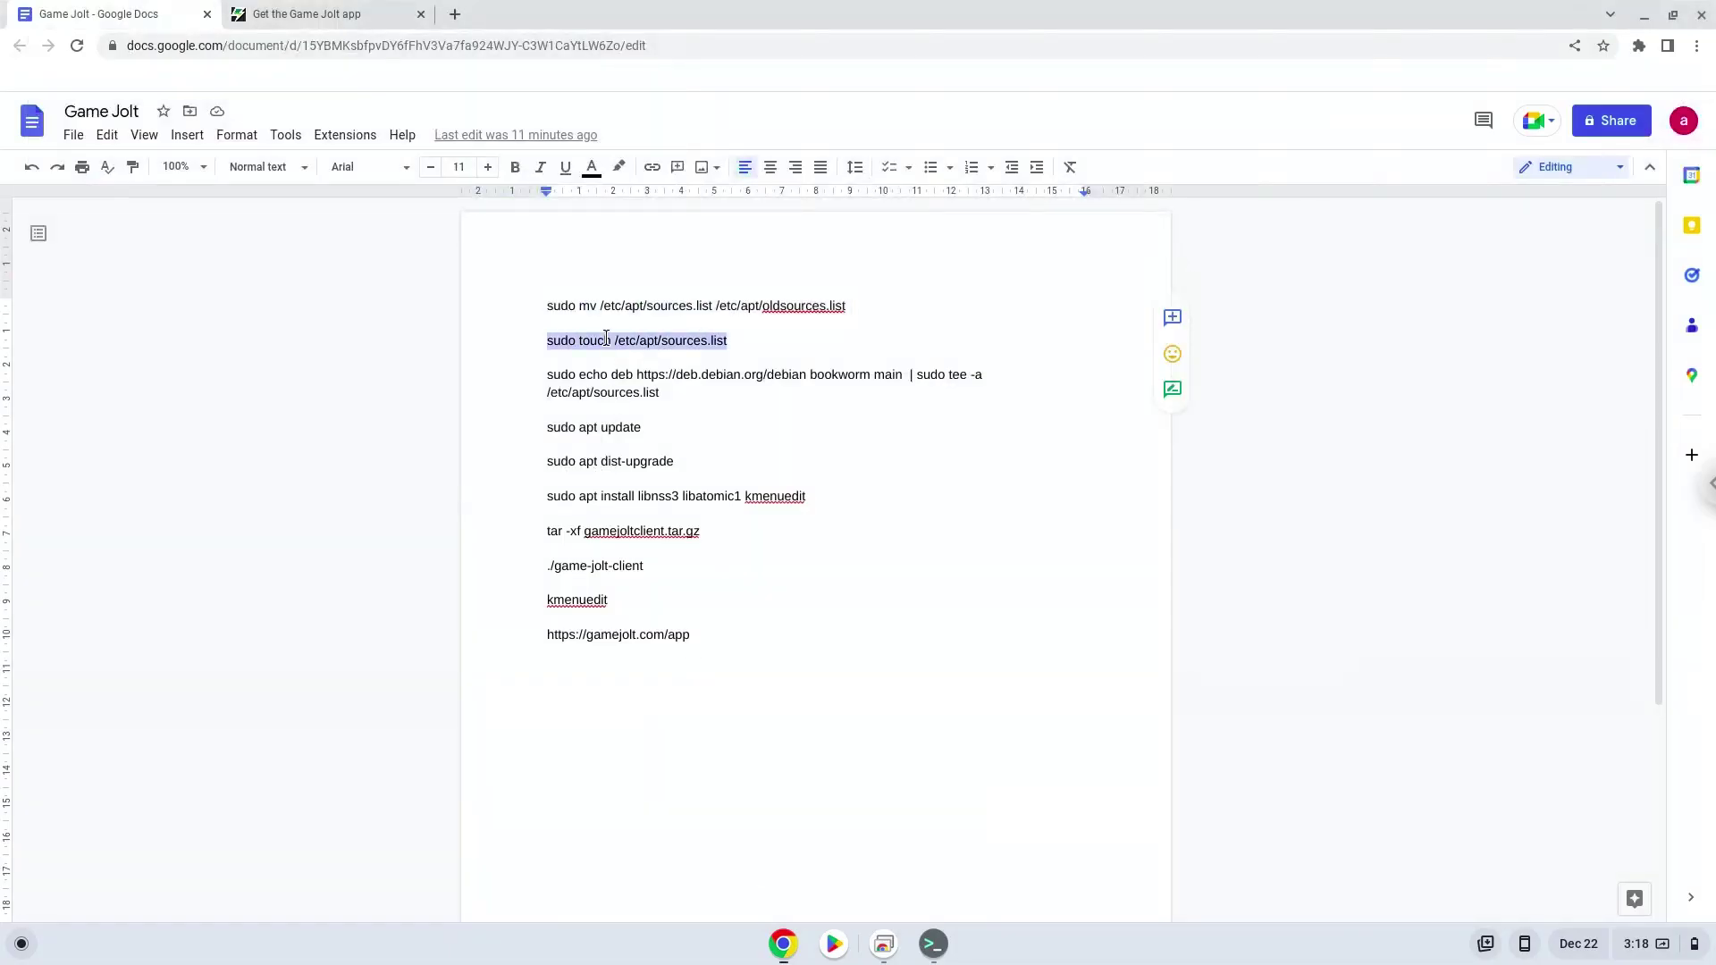
pyautogui.rightClick(608, 342)
pyautogui.click(654, 390)
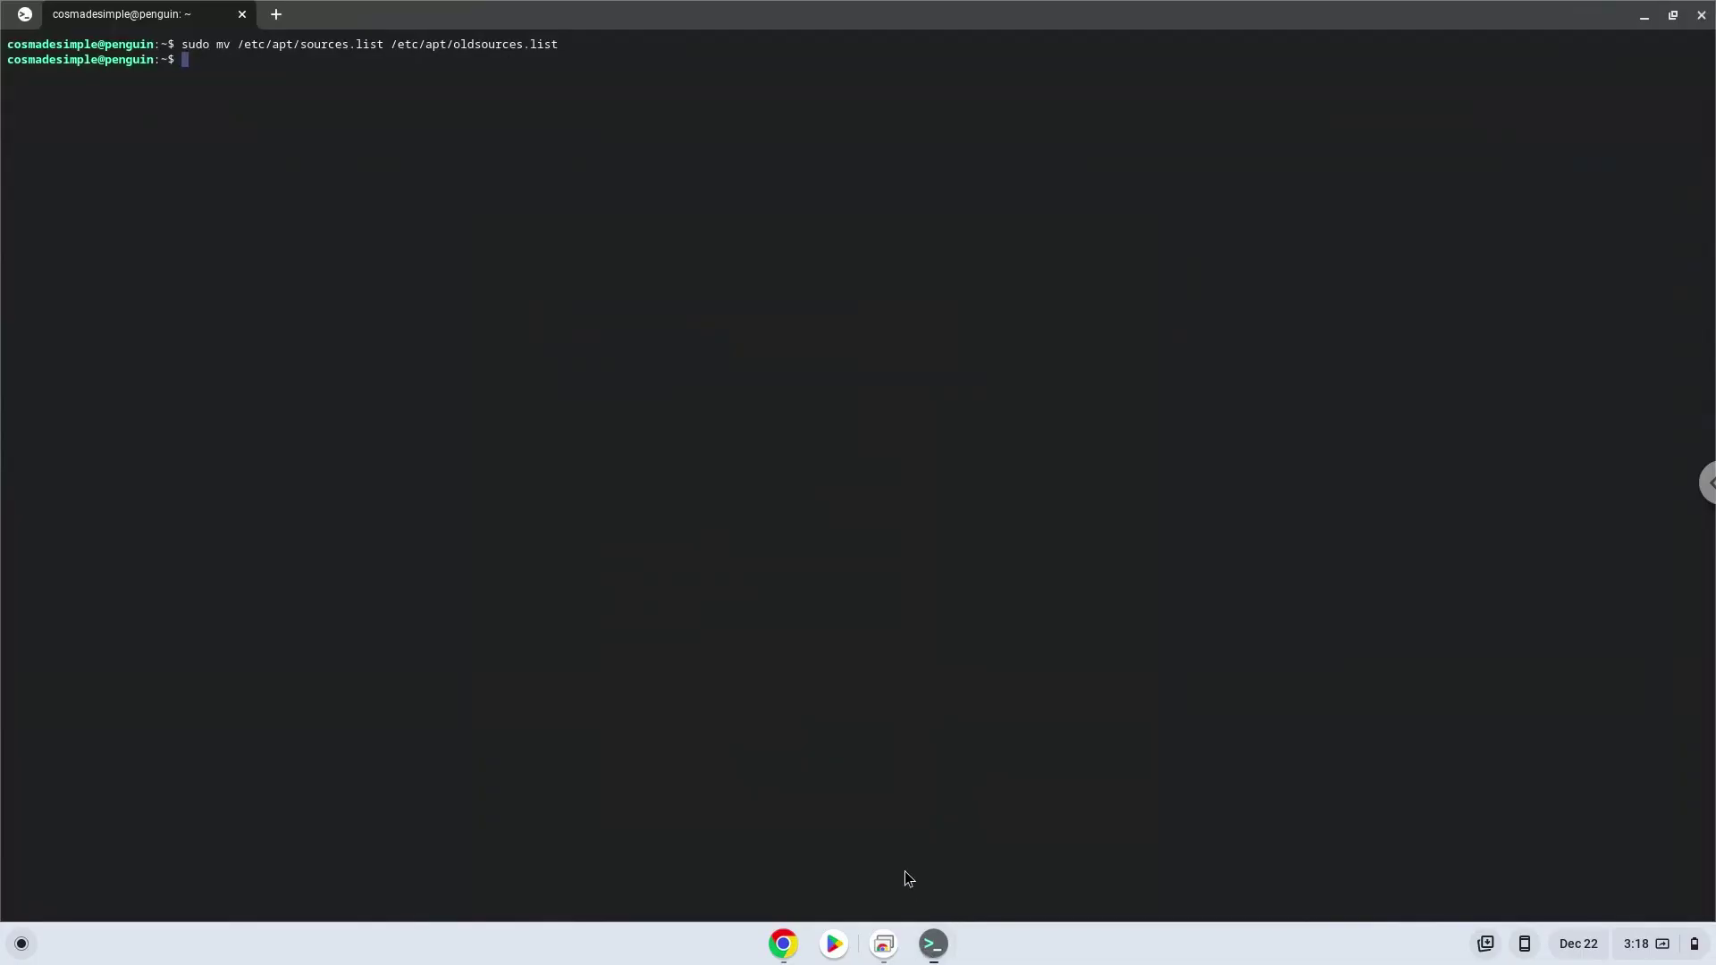
# Copy the echo deb bookworm source command from Docs and run it in the terminal.
pyautogui.click(784, 945)
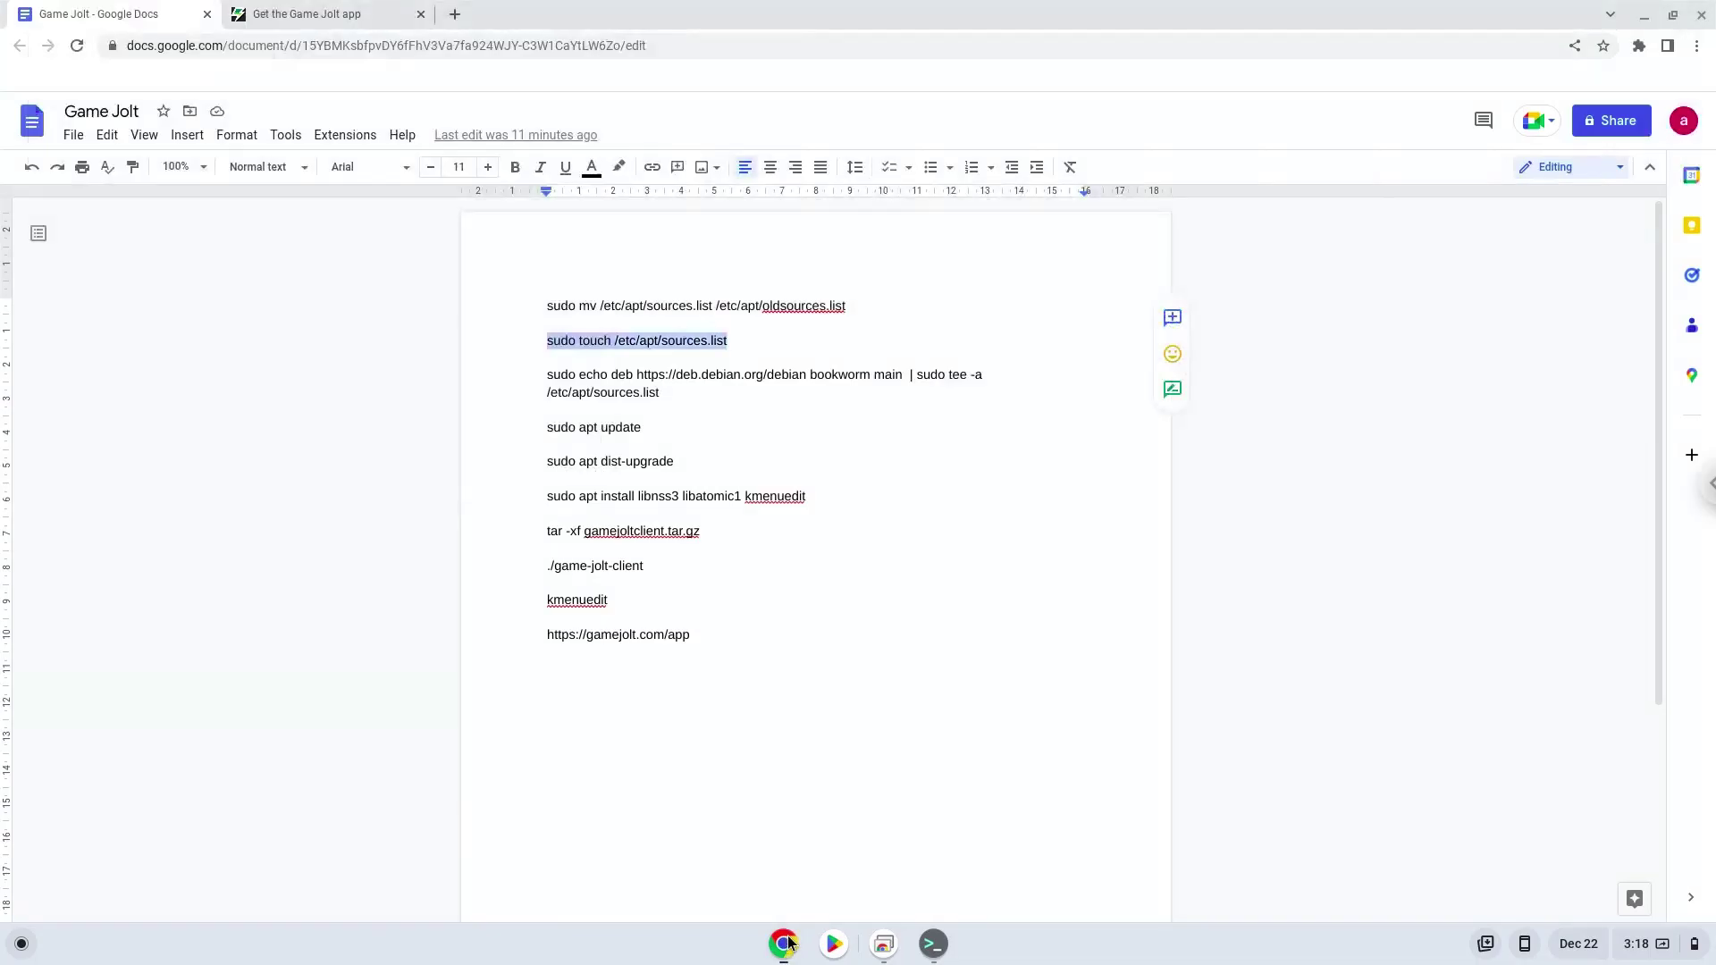
pyautogui.tripleClick(805, 373)
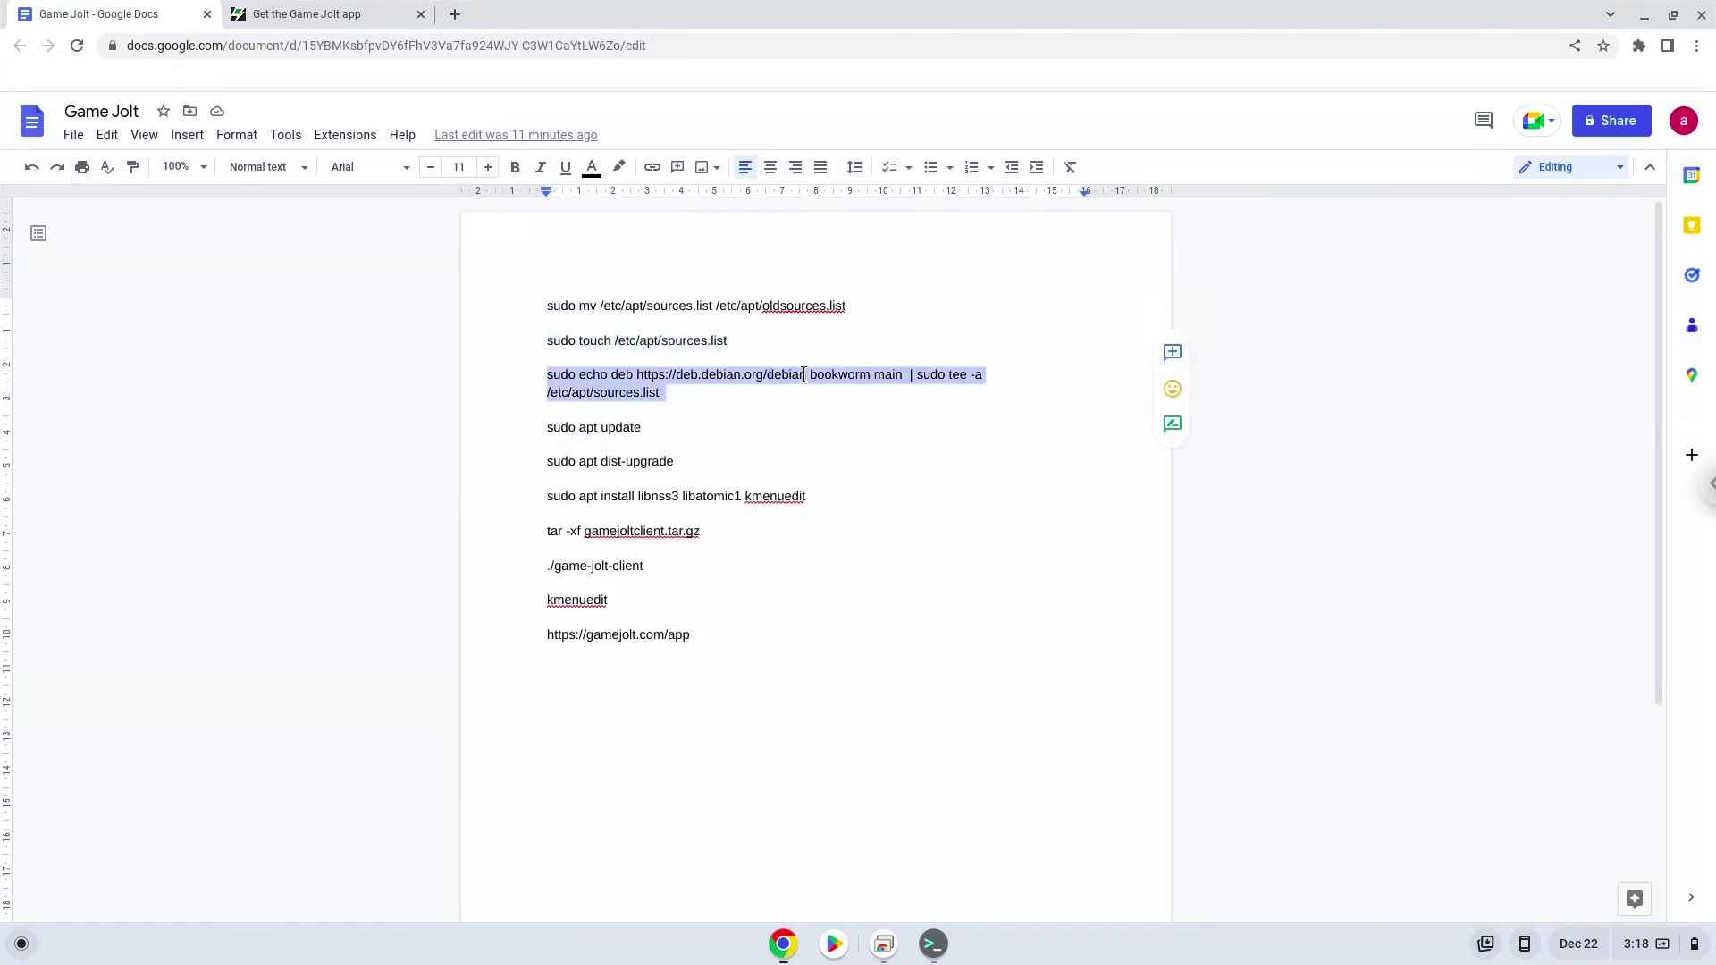
pyautogui.rightClick(804, 377)
pyautogui.click(849, 423)
pyautogui.click(935, 945)
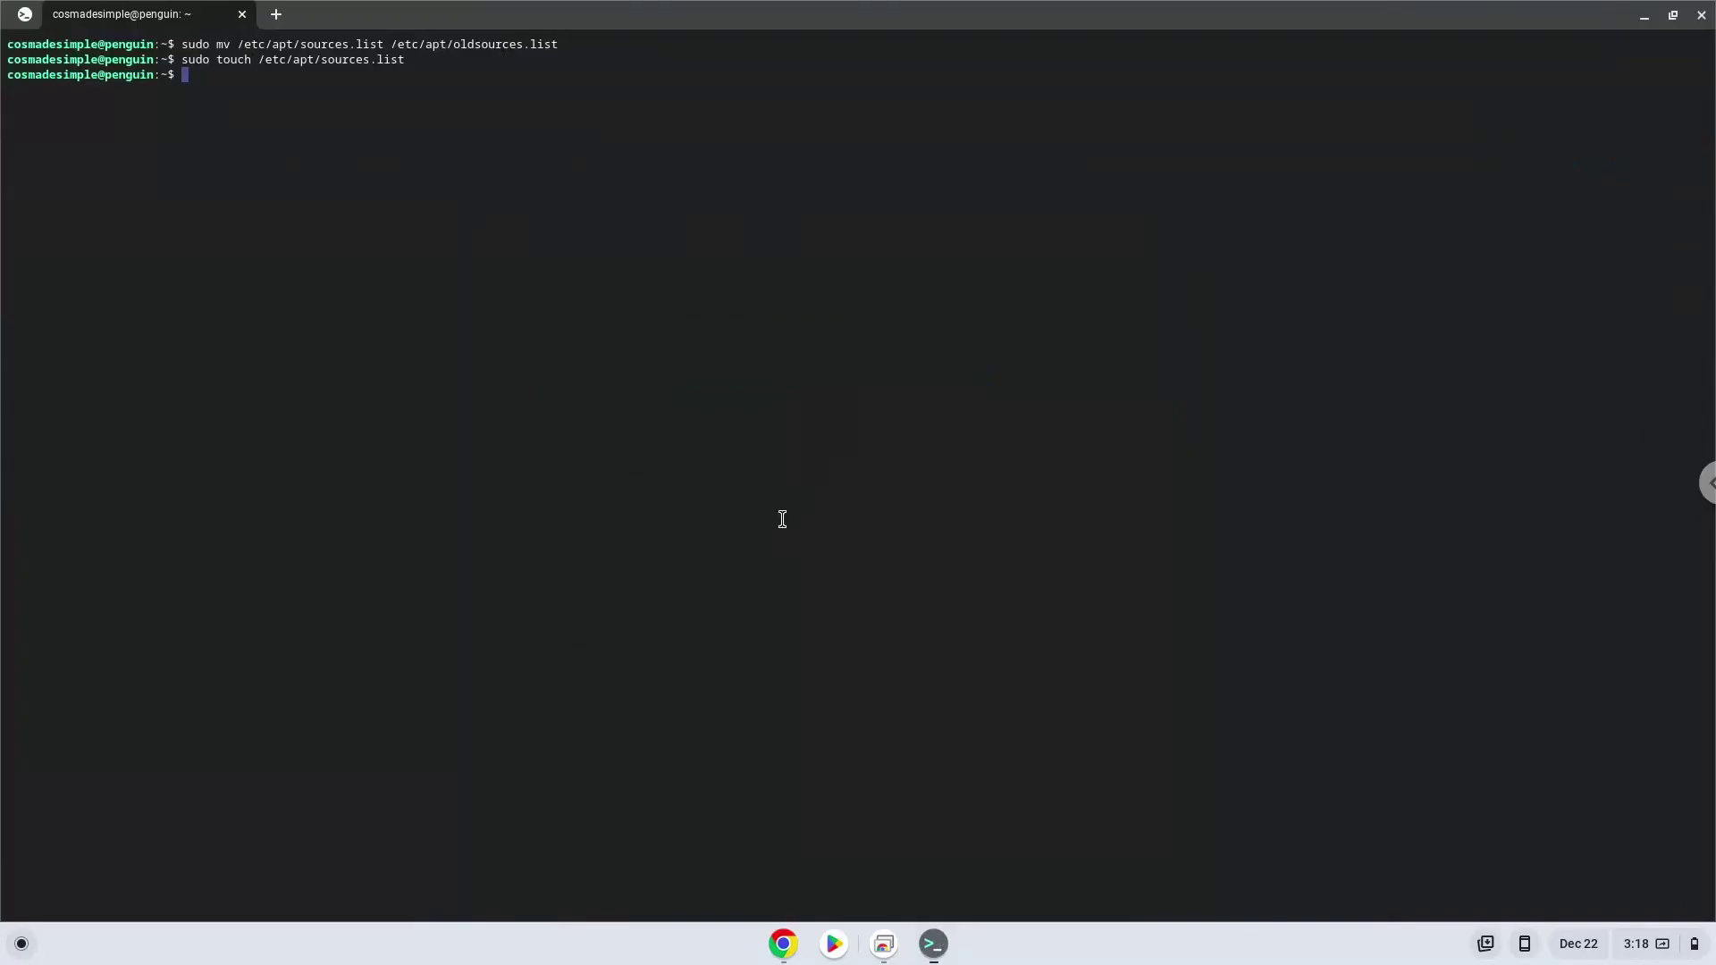
pyautogui.hotkey('ctrl', 'shift', 'v')
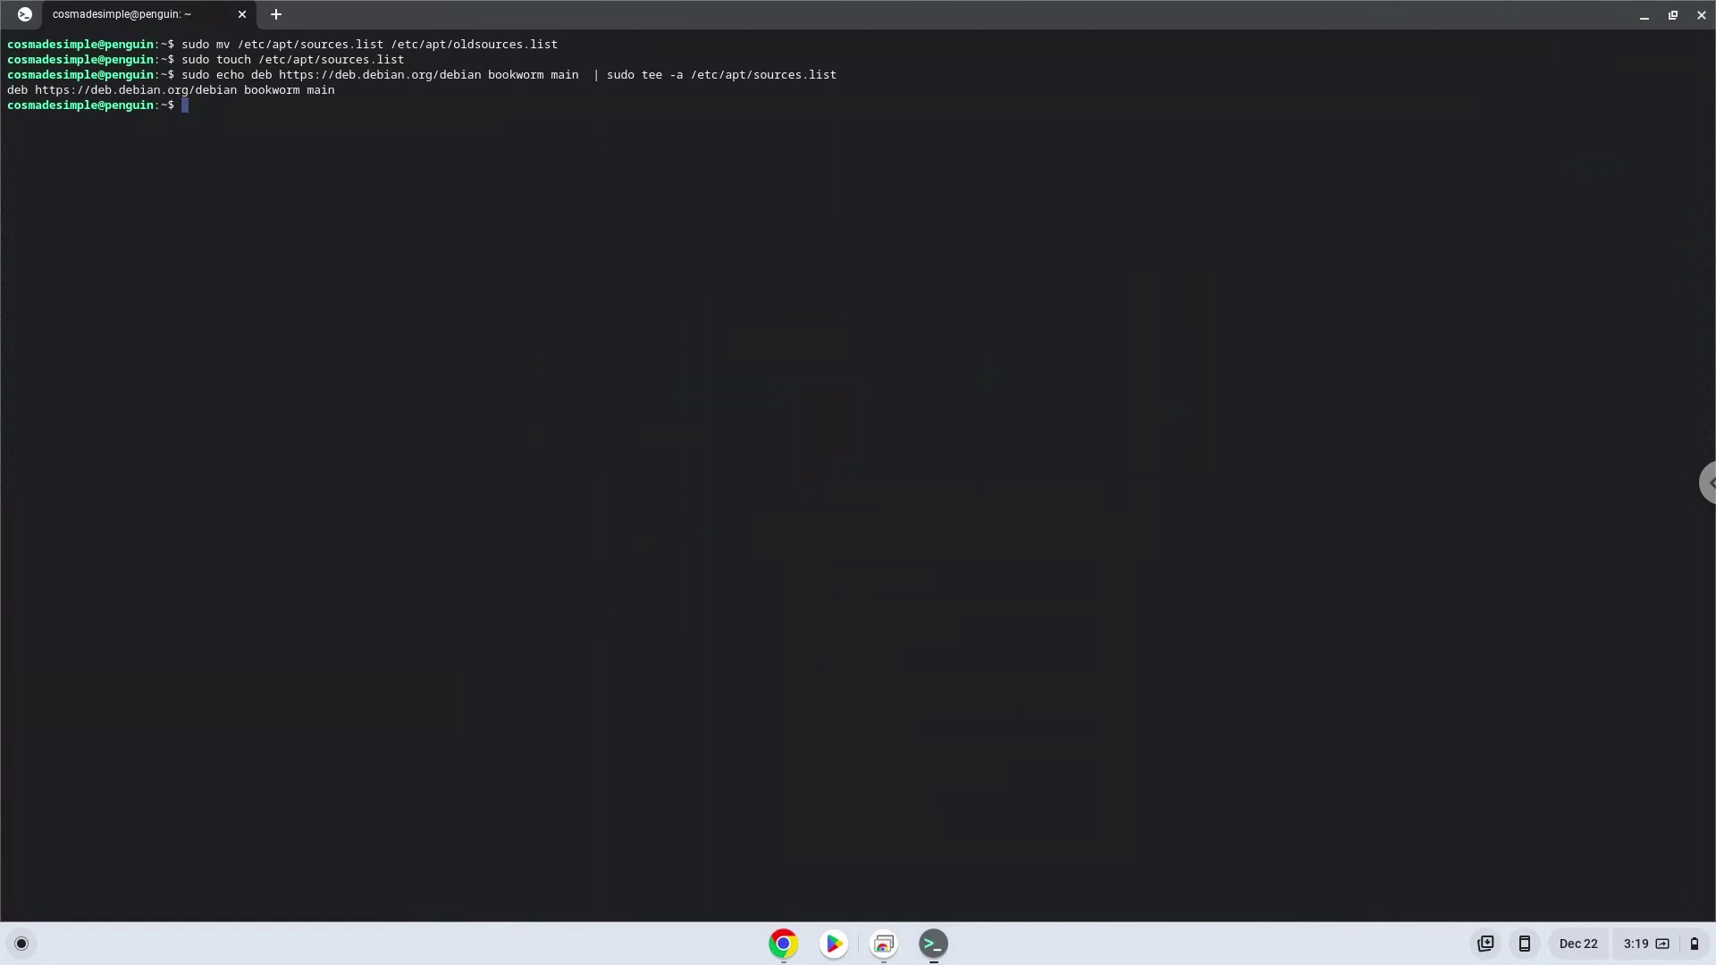
# Copy the 'sudo apt update' line from Docs and bring the terminal back to the front.
pyautogui.click(785, 945)
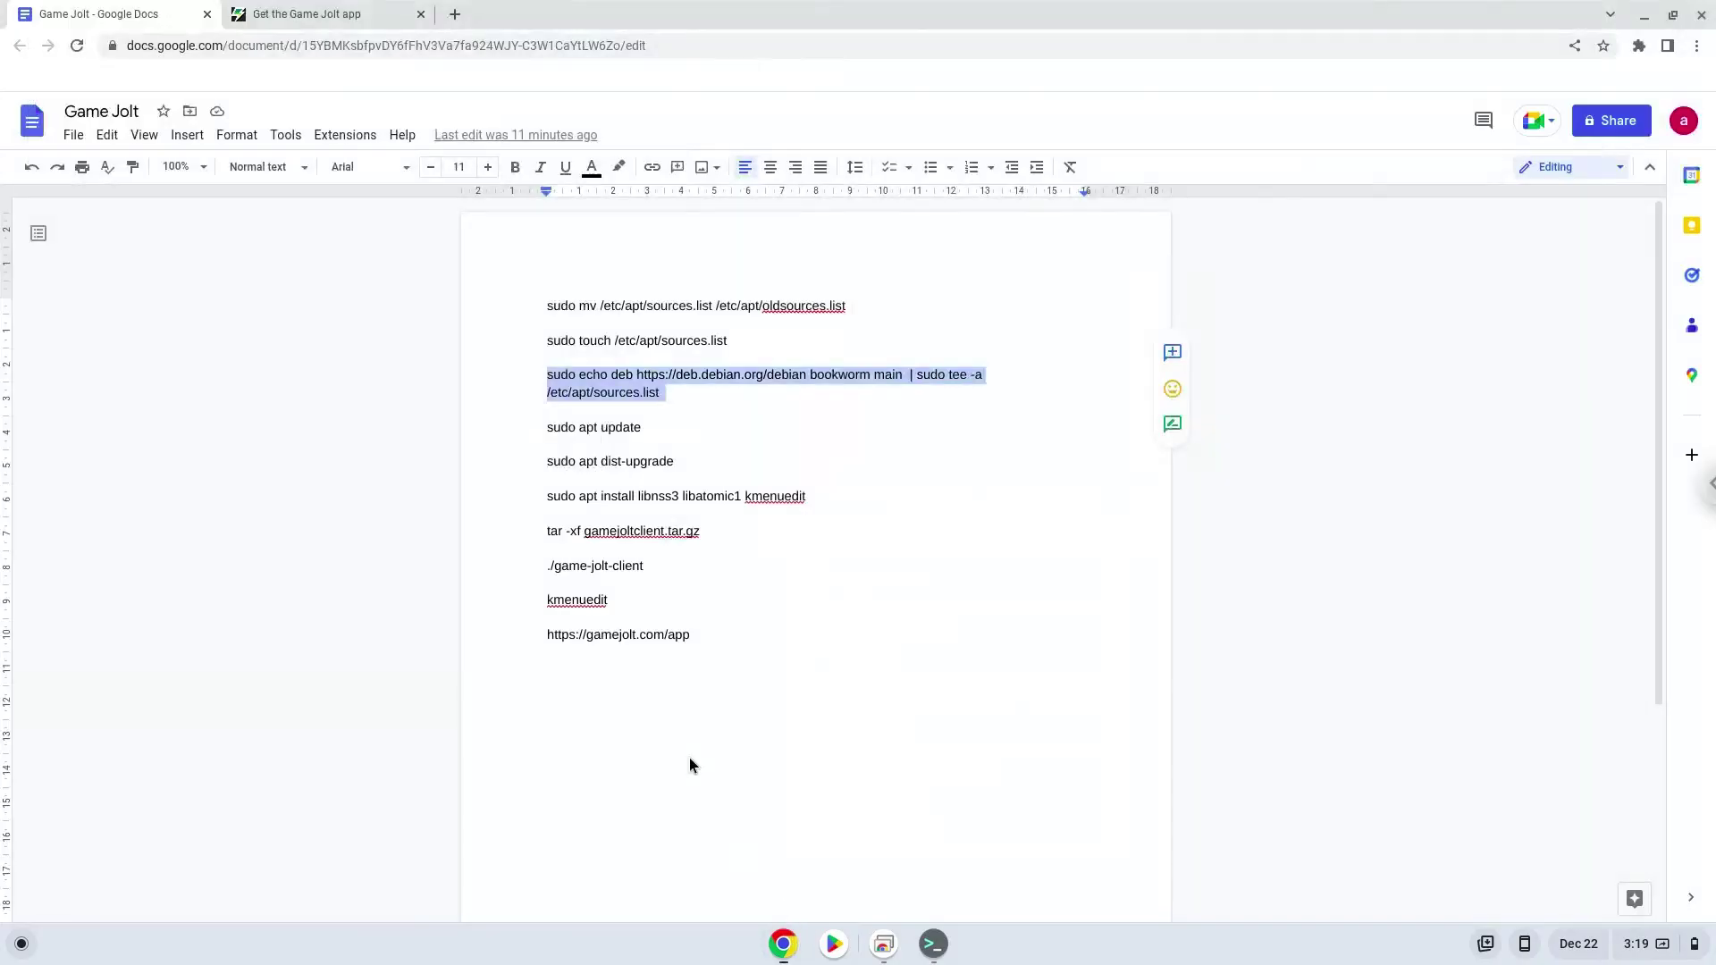
pyautogui.tripleClick(617, 429)
pyautogui.rightClick(618, 430)
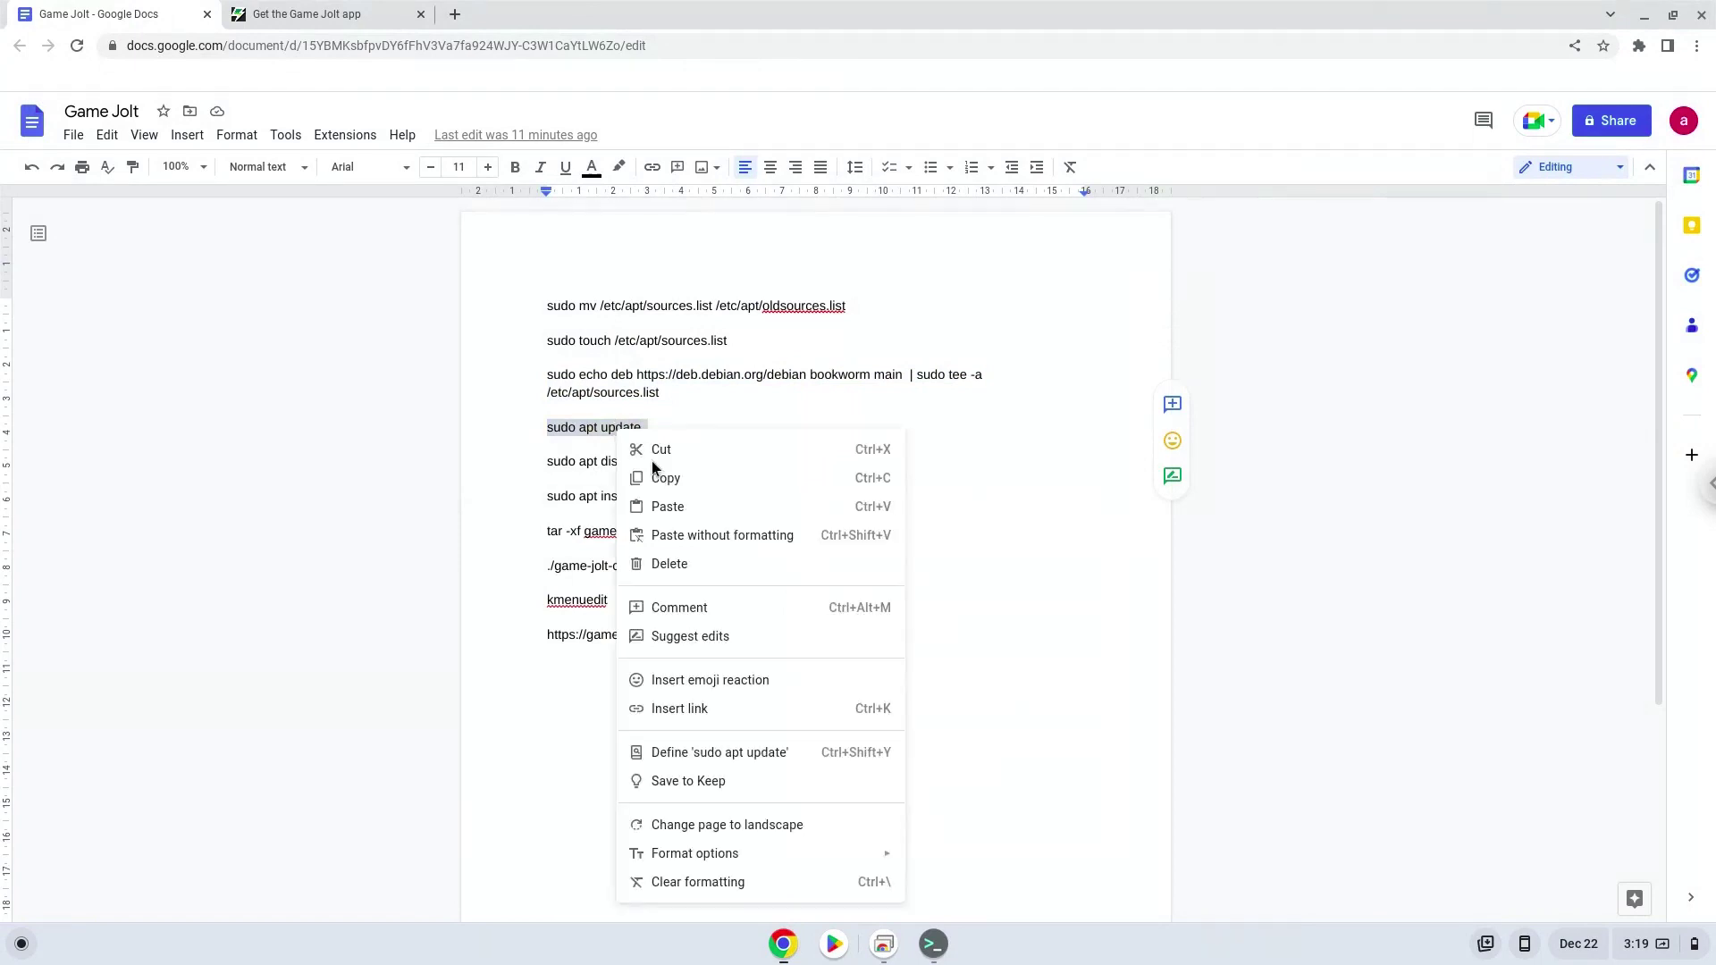
pyautogui.click(666, 479)
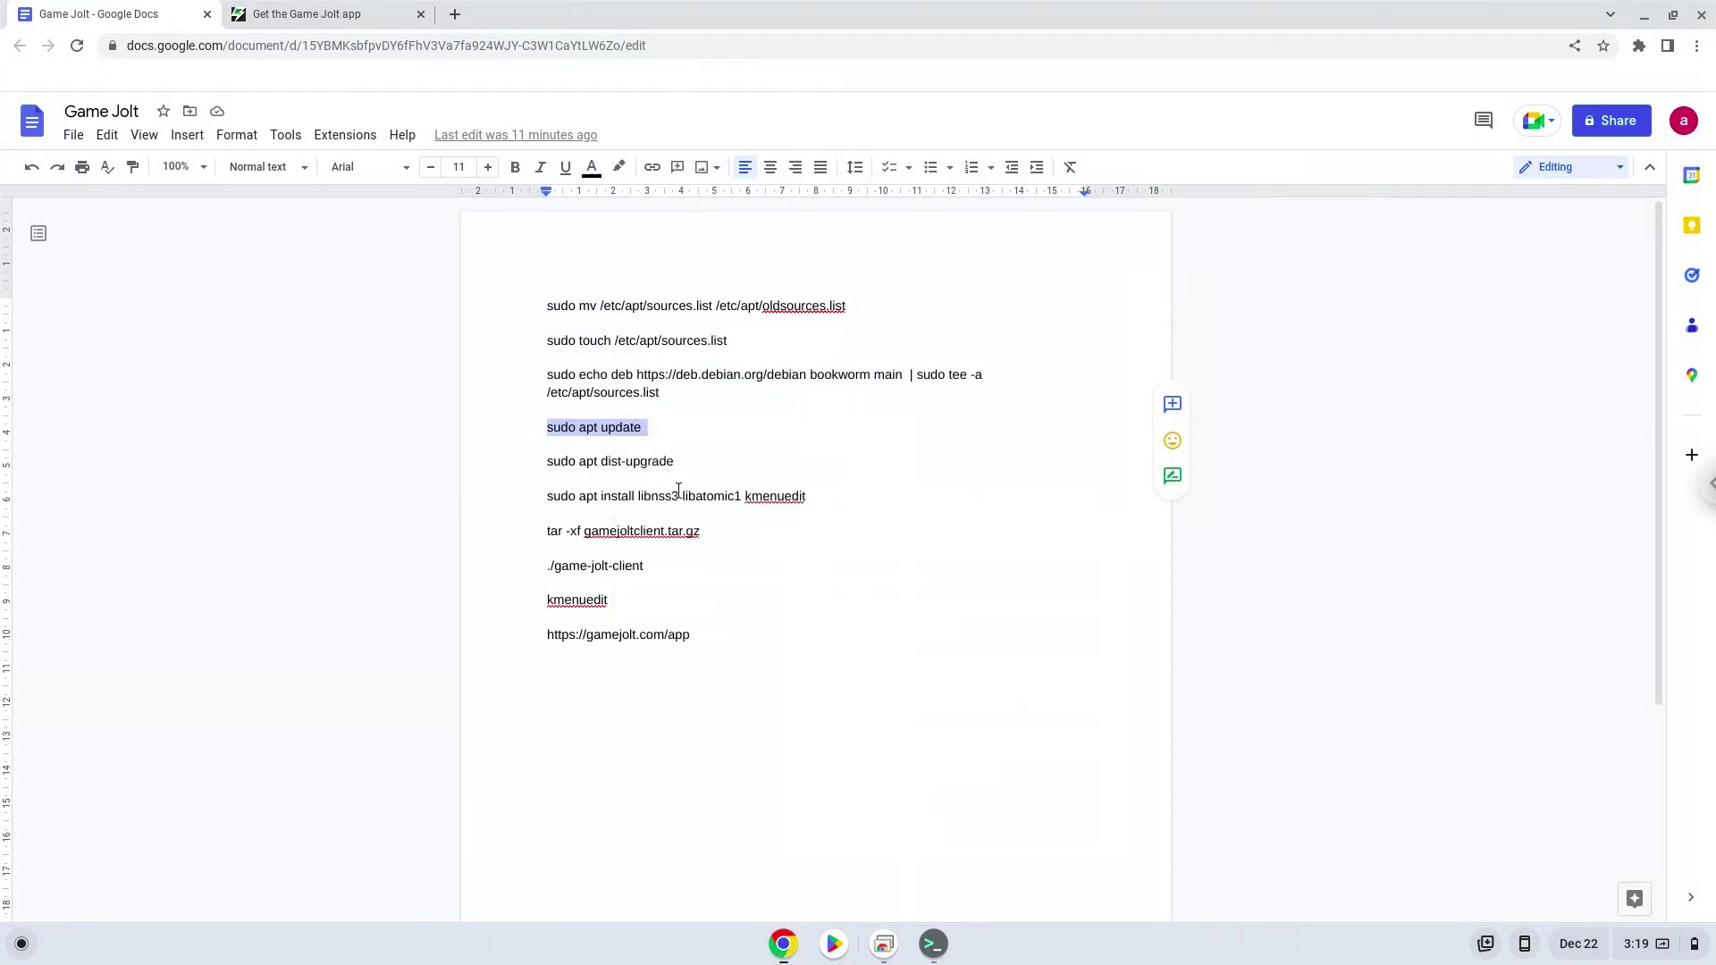
pyautogui.click(934, 943)
# Run 'sudo apt update' in the terminal to refresh the bookworm package lists.
pyautogui.hotkey('ctrl', 'shift', 'v')
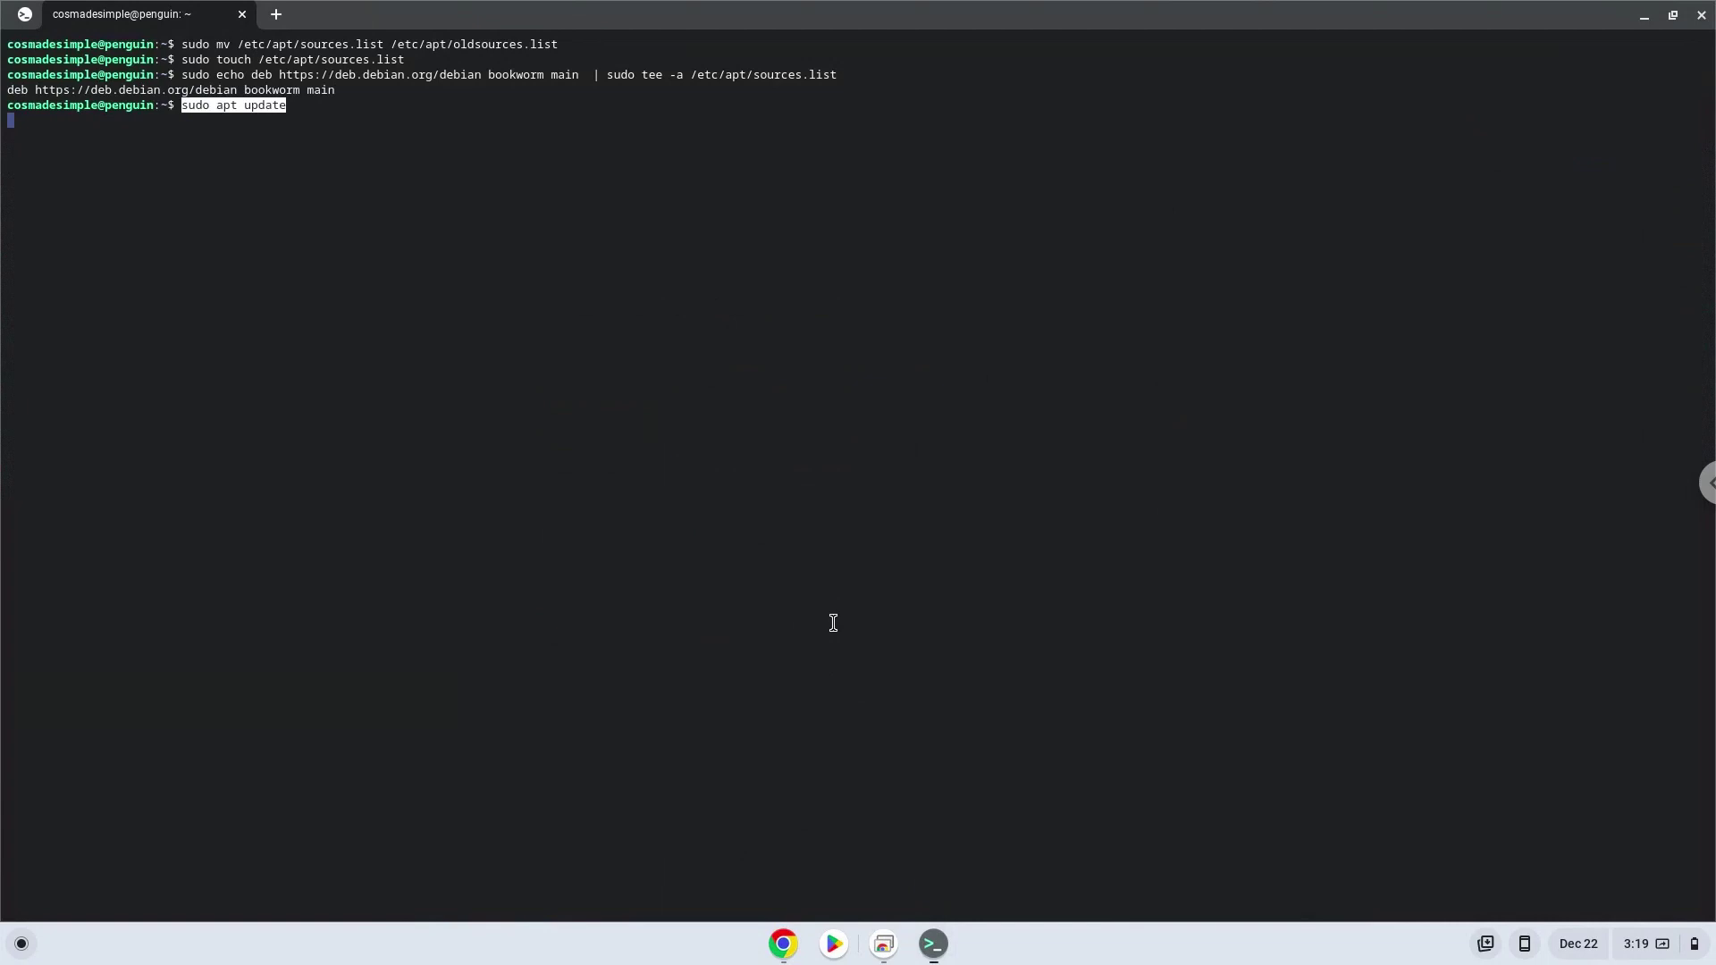
pyautogui.press('Return')
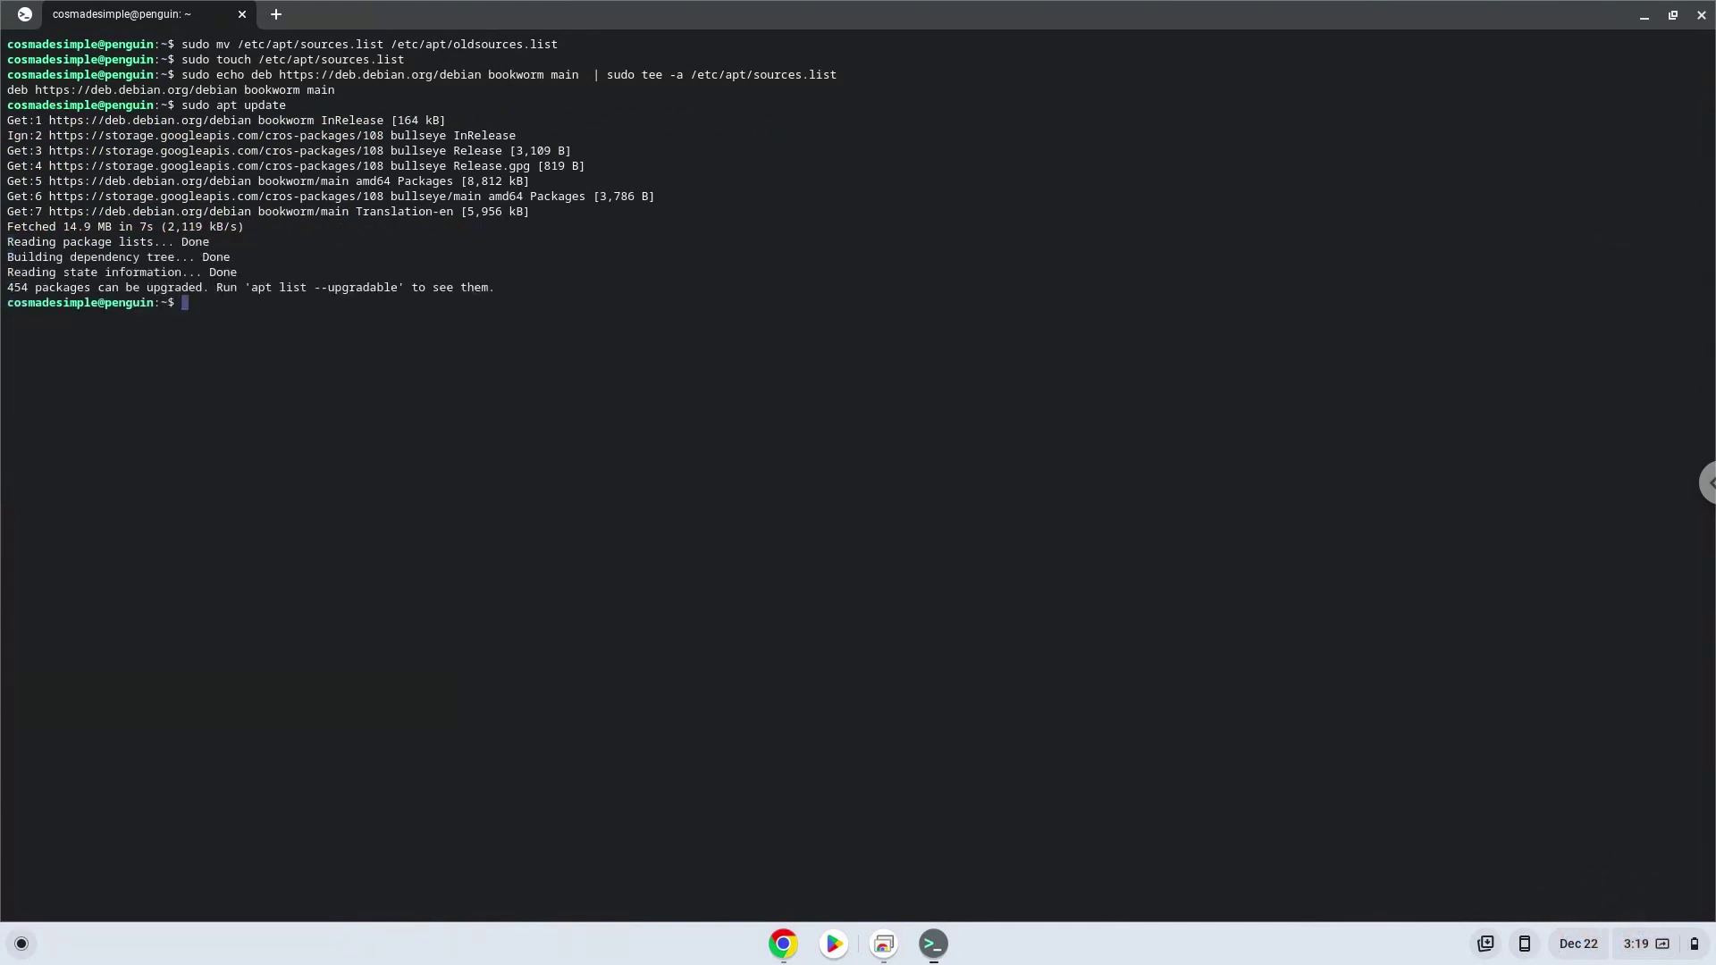
# Copy 'sudo apt dist-upgrade' from Docs and run it in the terminal up to its continue prompt.
pyautogui.click(782, 945)
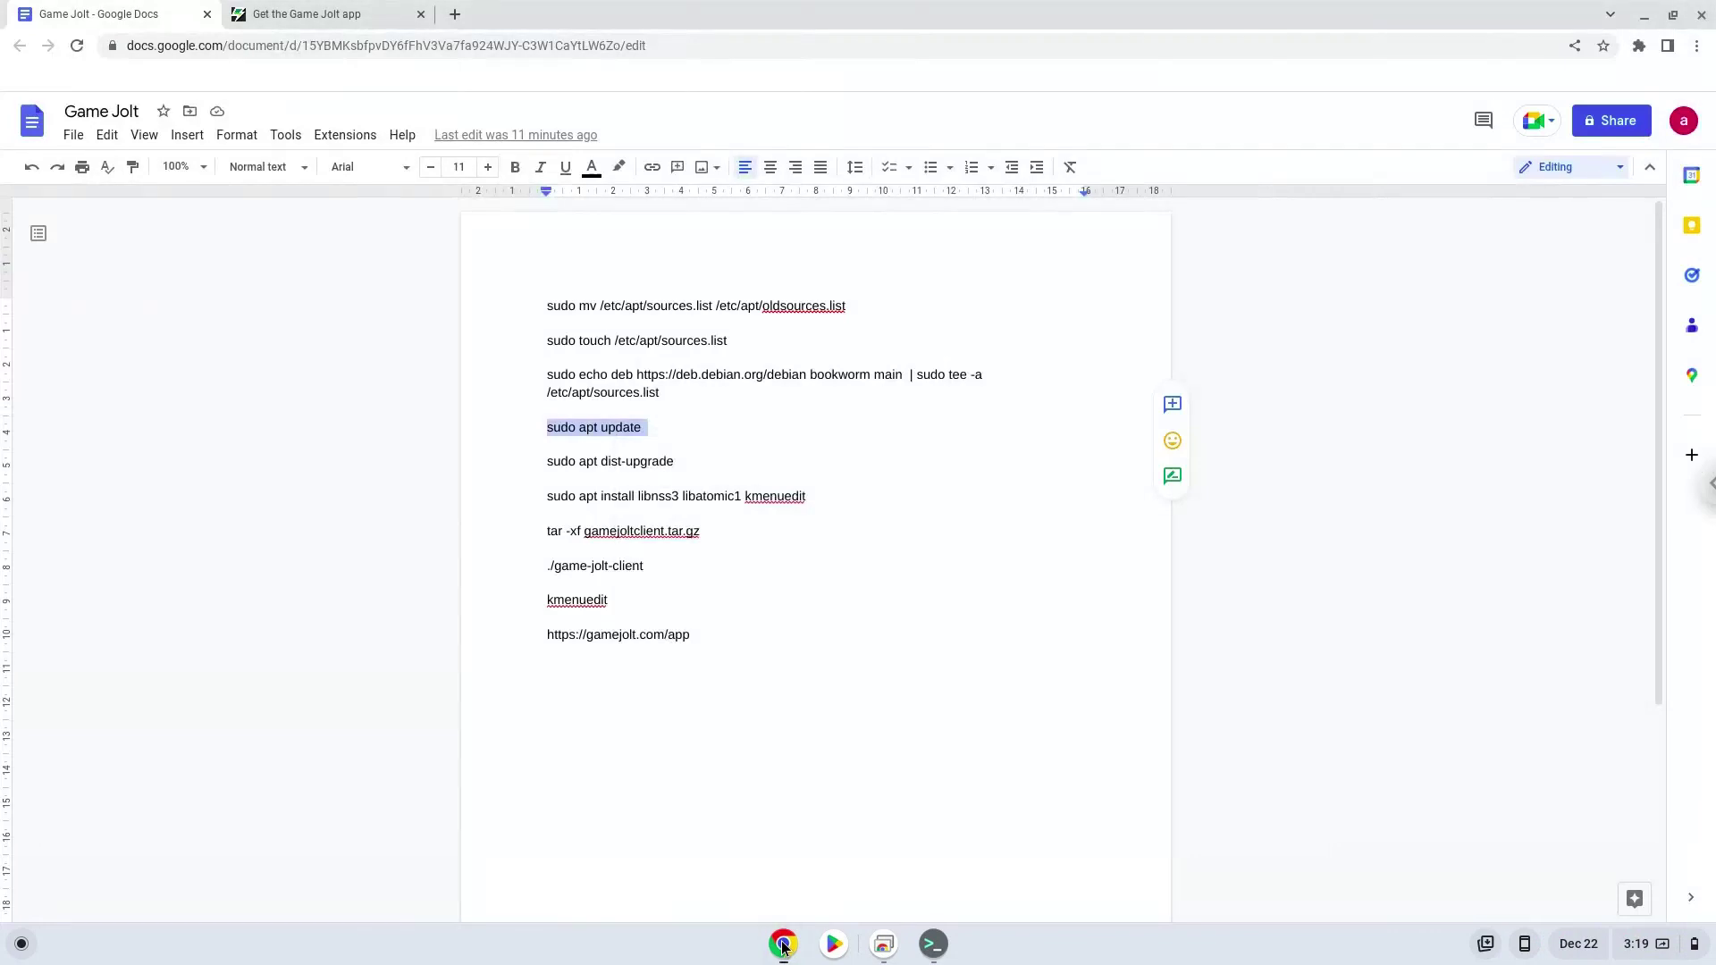
pyautogui.tripleClick(645, 459)
pyautogui.rightClick(645, 460)
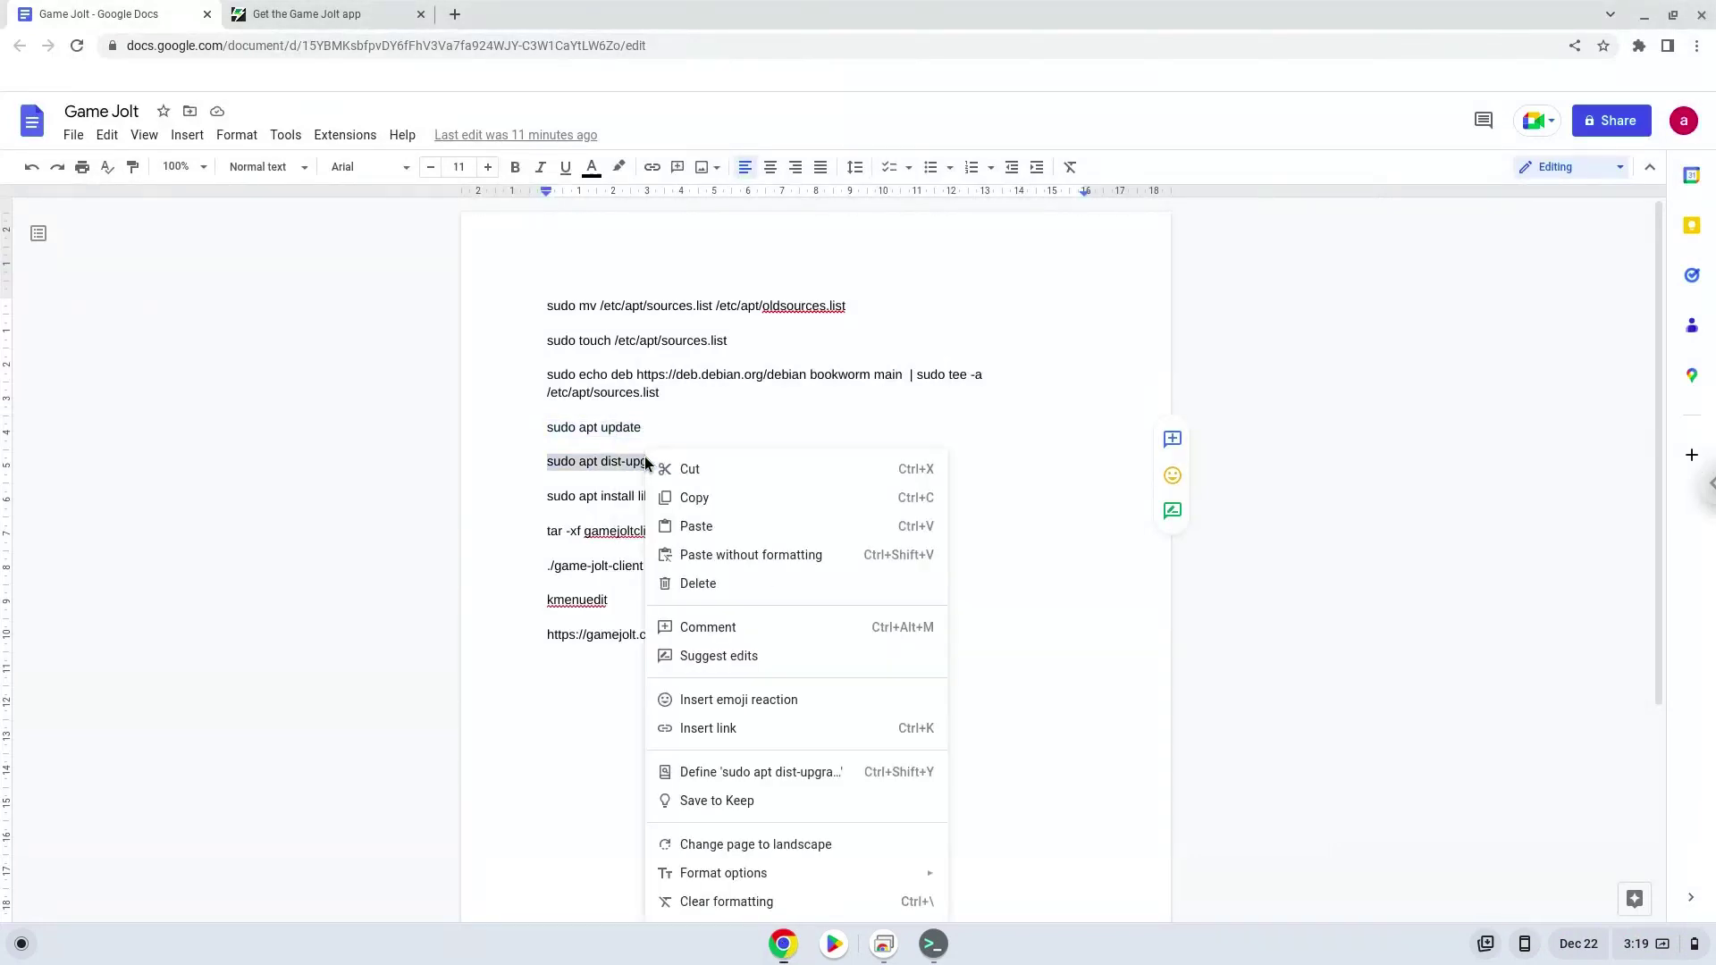
pyautogui.click(676, 500)
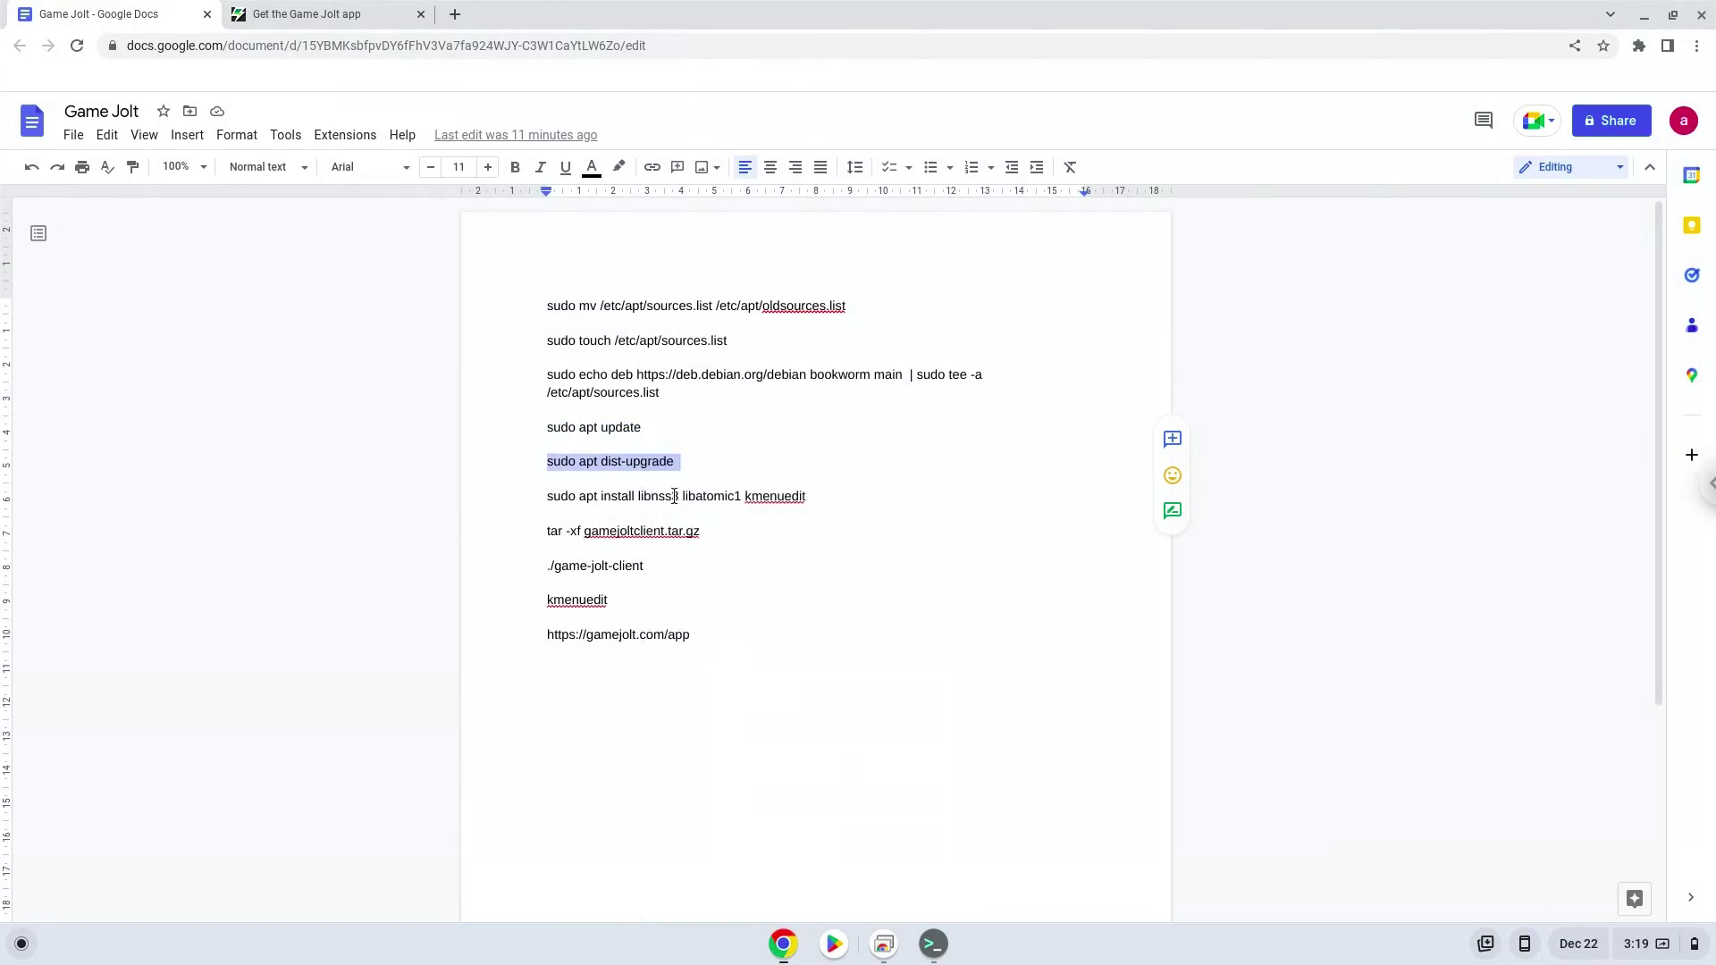
pyautogui.click(934, 945)
pyautogui.hotkey('ctrl', 'shift', 'v')
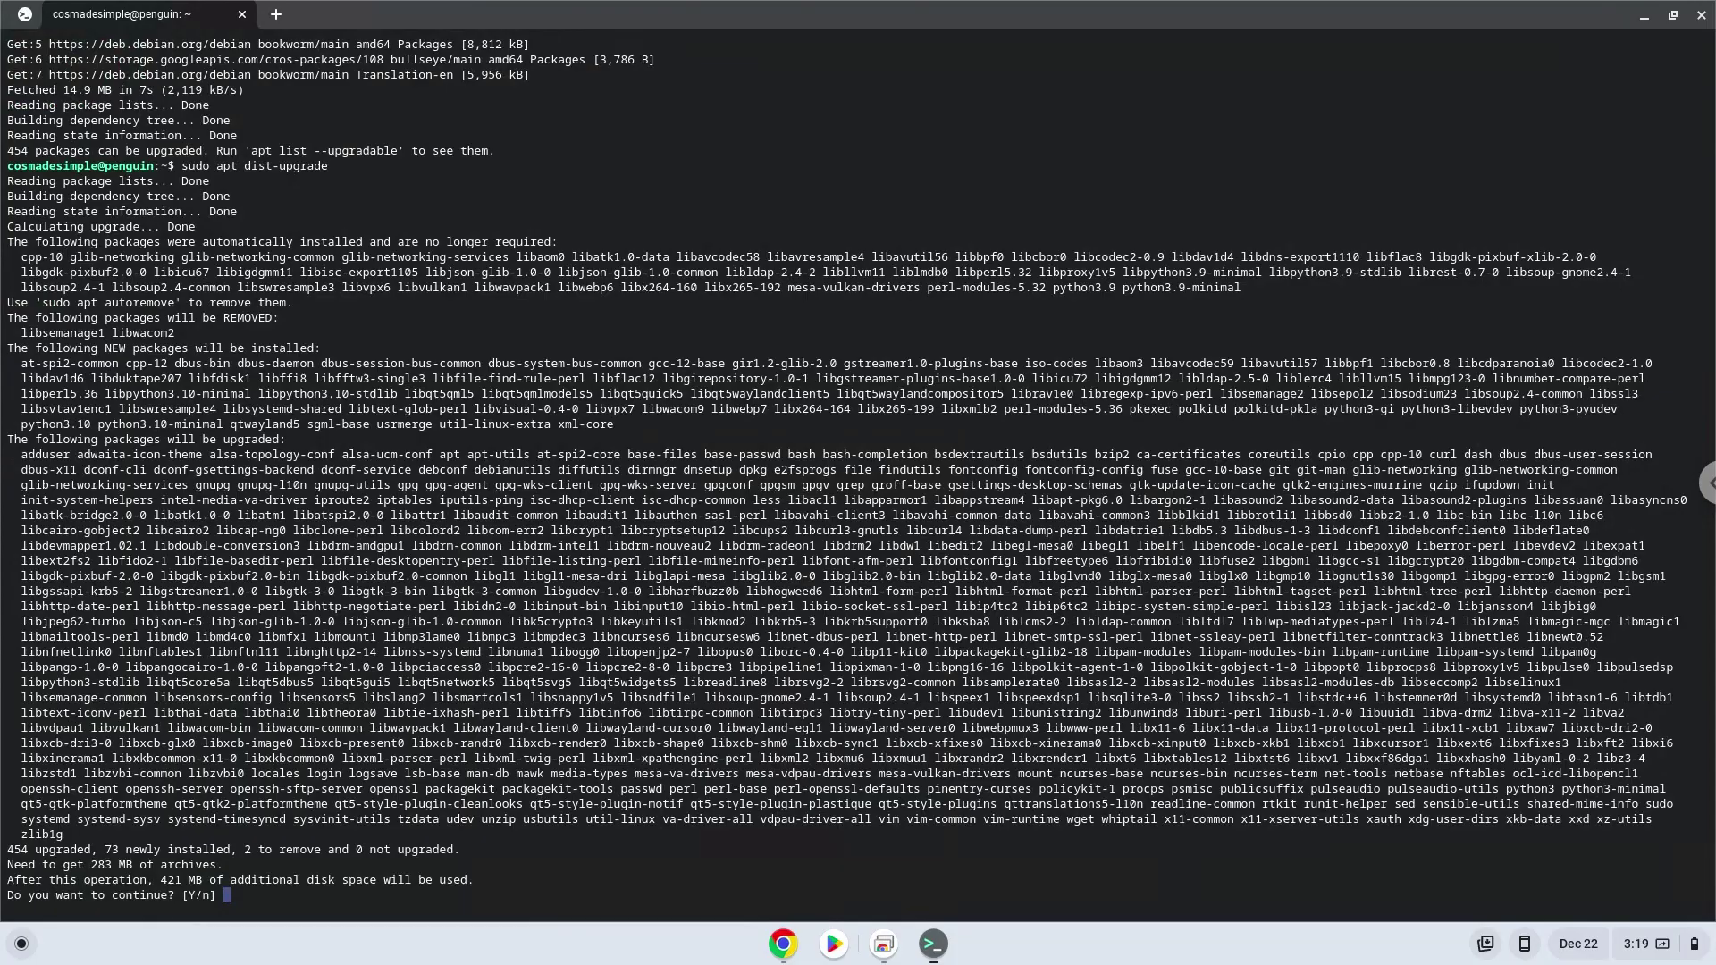
# Confirm the [Y/n] prompt so the dist-upgrade installs all packages.
pyautogui.press('Return')
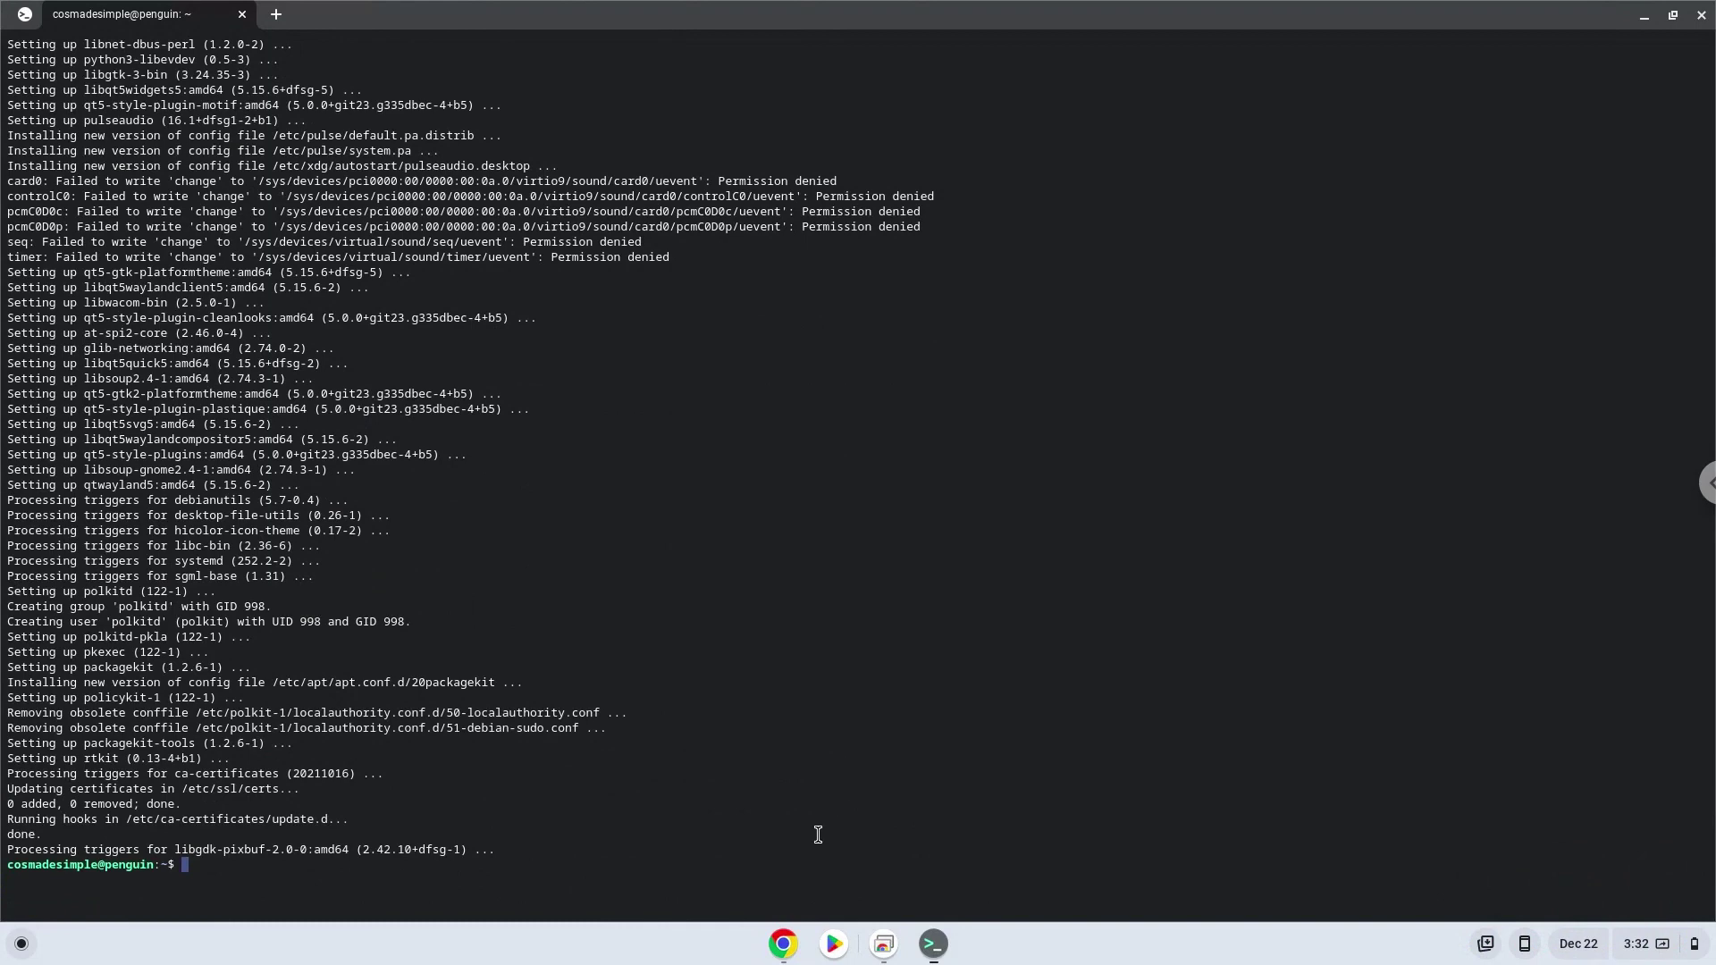
# Copy and run 'sudo apt install libnss3 libatomic1 kmenuedit' from Docs, confirming the install.
pyautogui.click(781, 943)
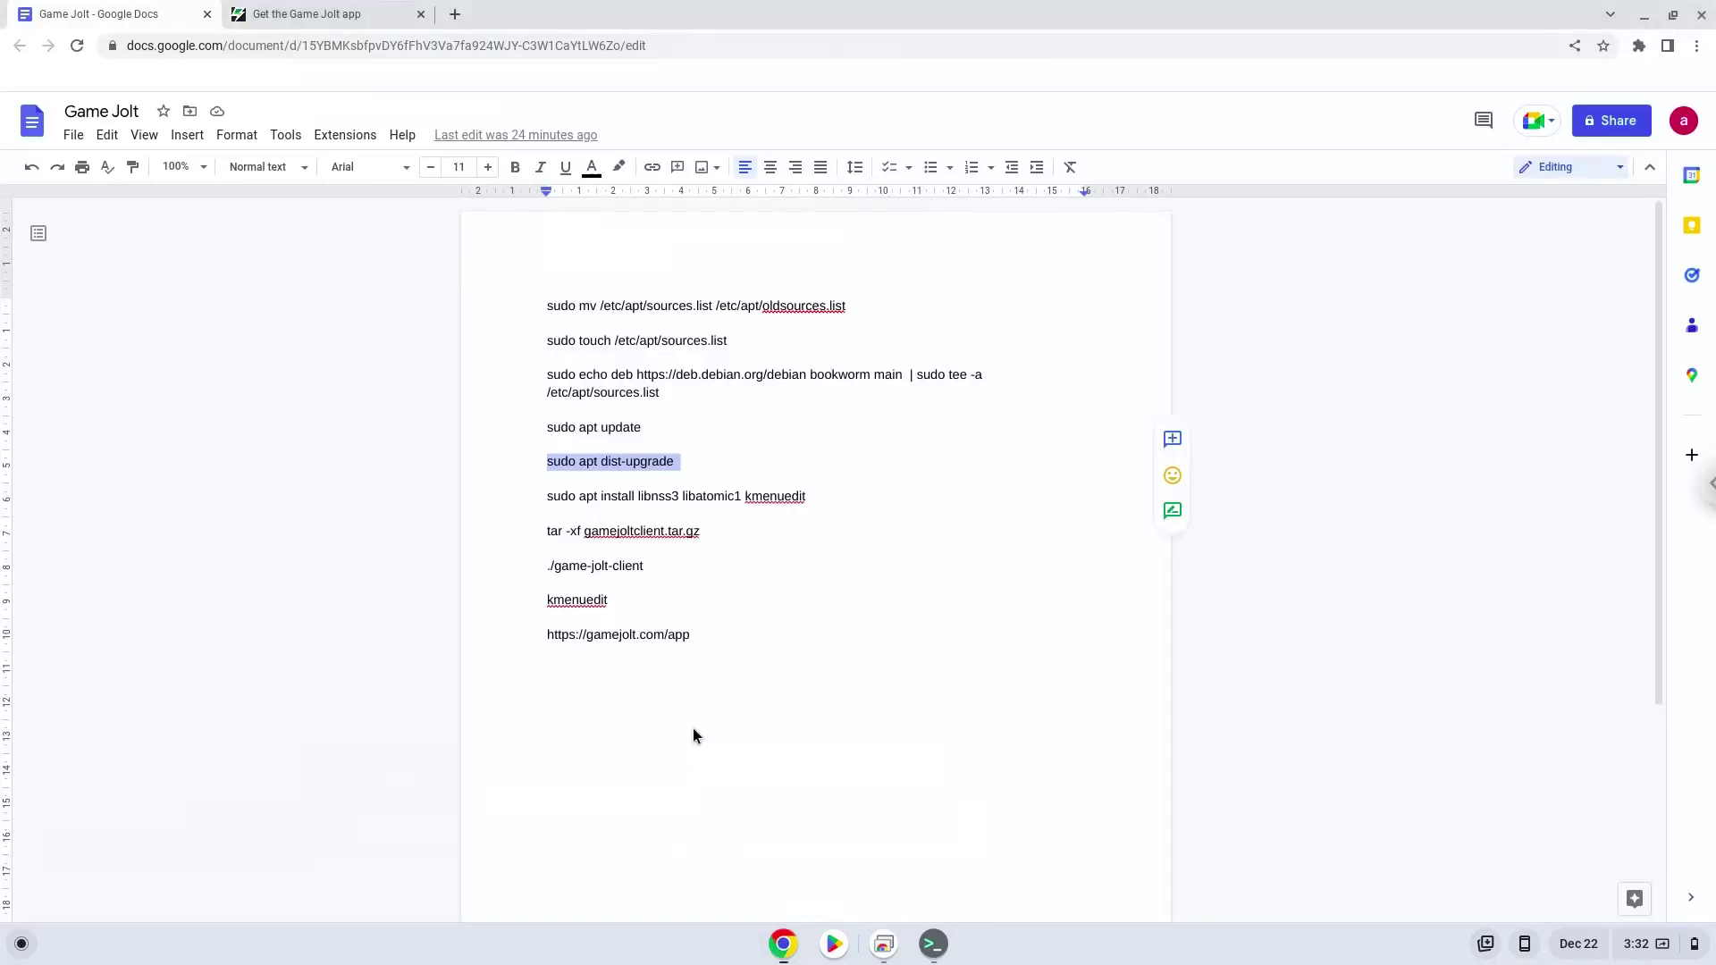
pyautogui.tripleClick(643, 496)
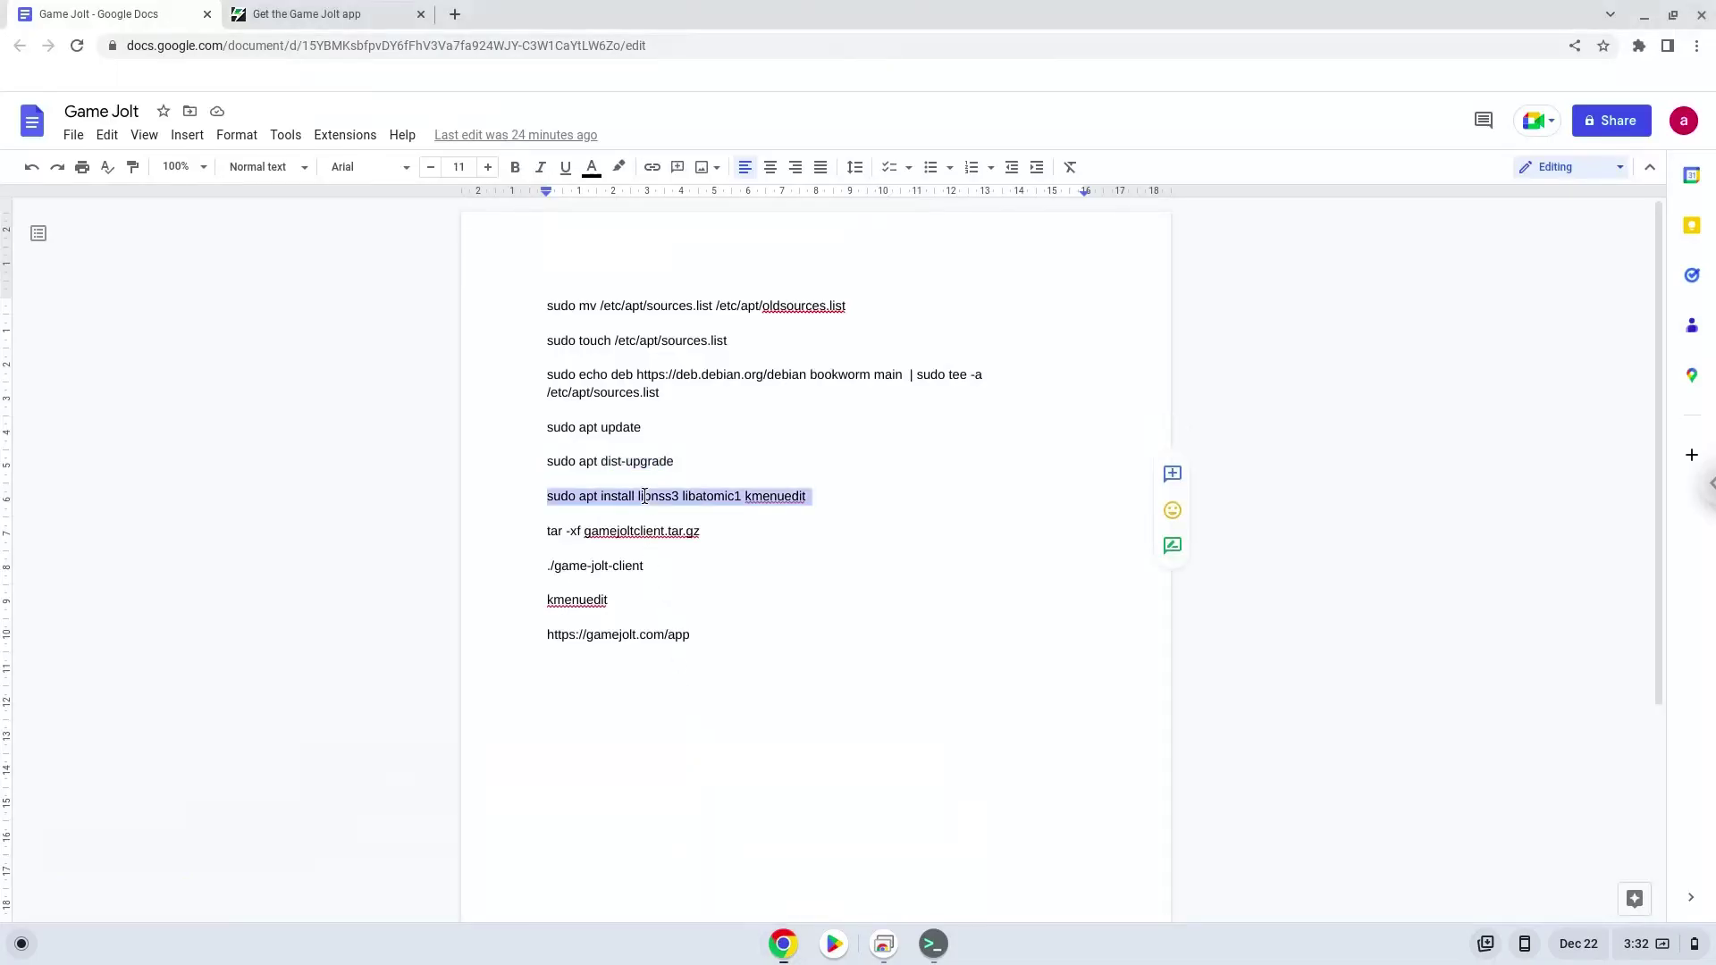
pyautogui.rightClick(643, 496)
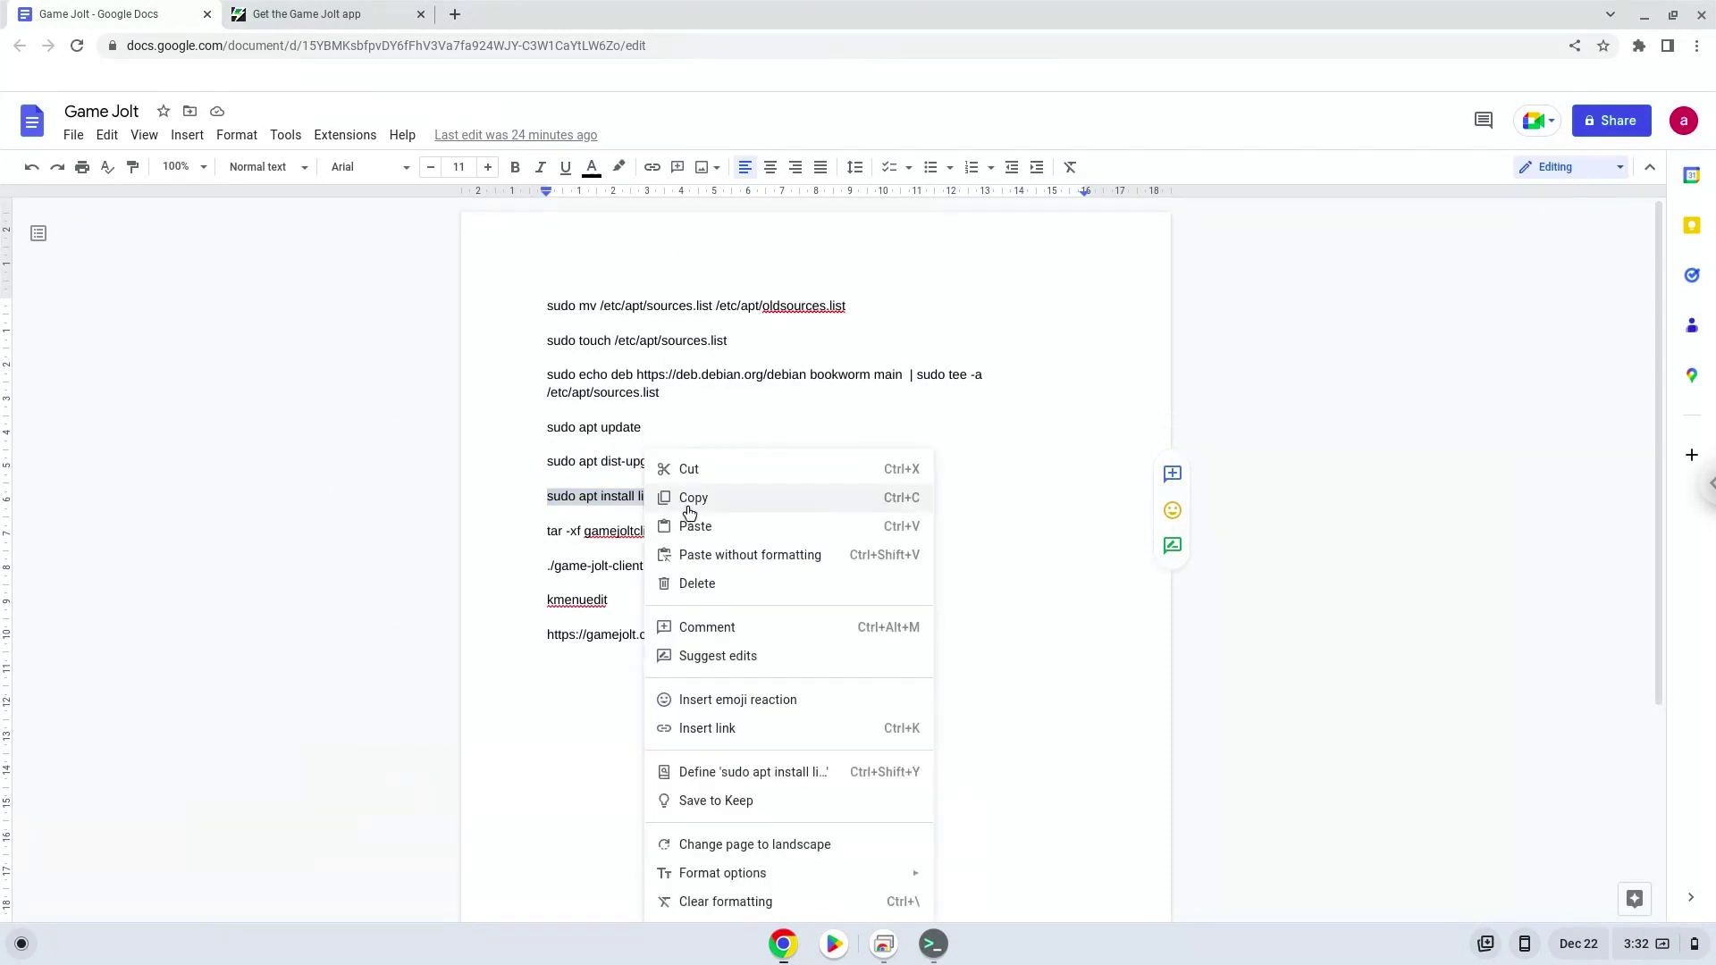
pyautogui.click(687, 497)
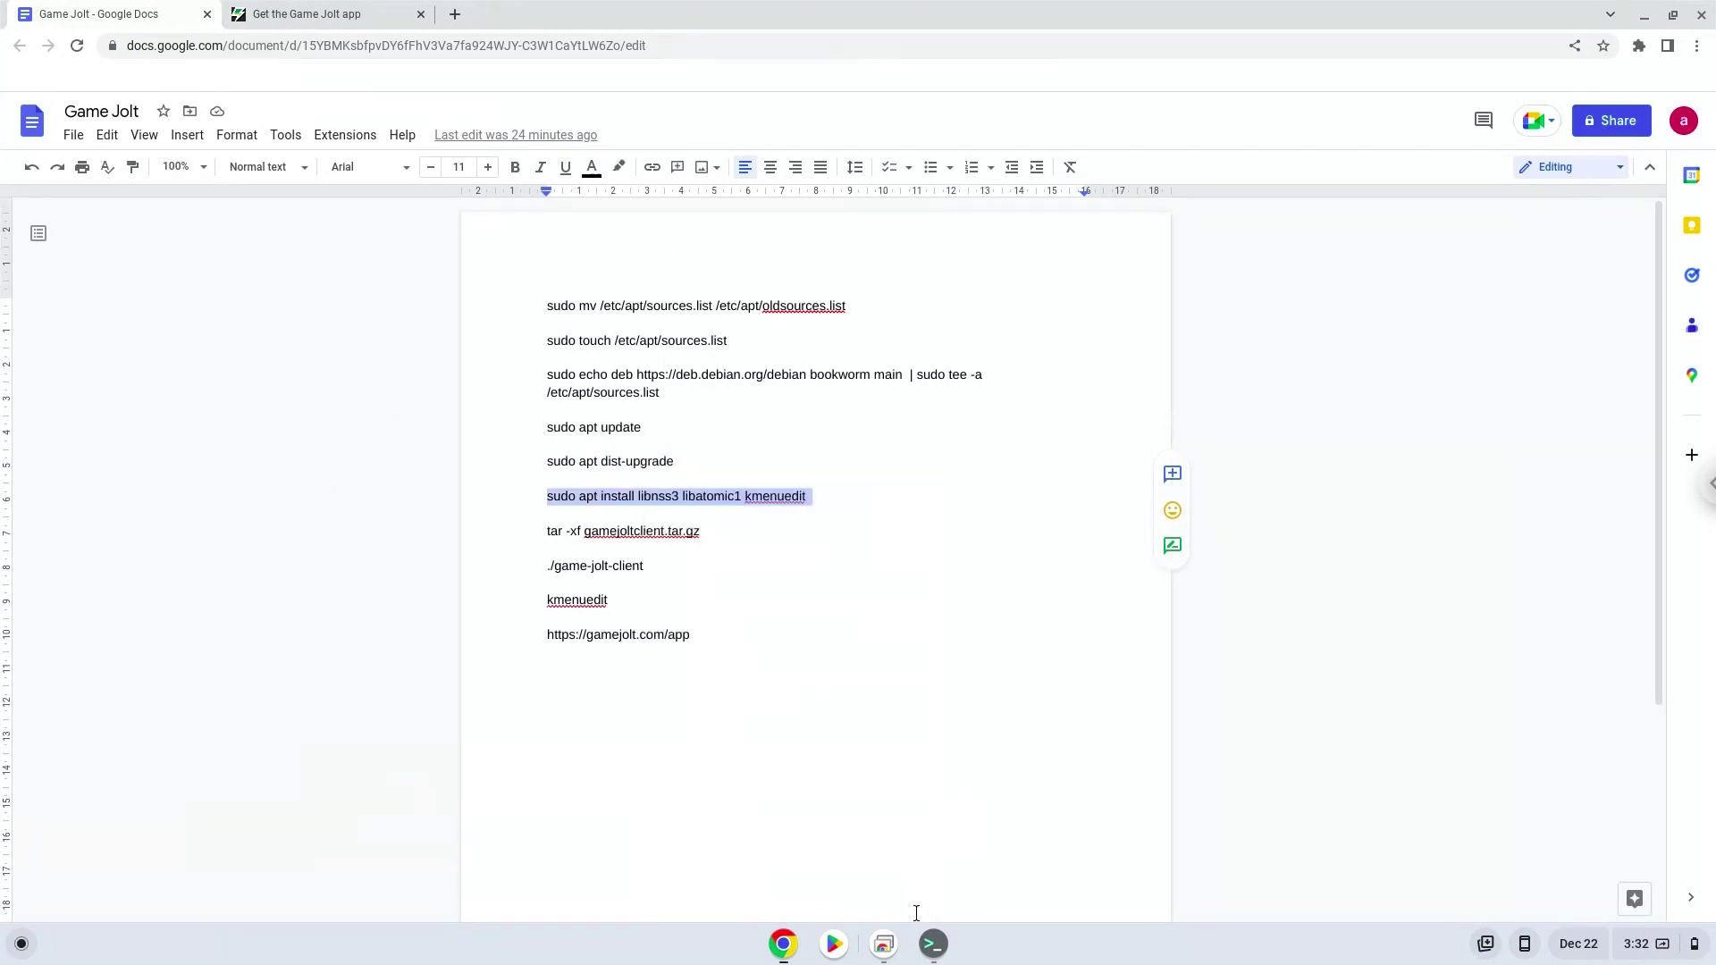
pyautogui.click(934, 944)
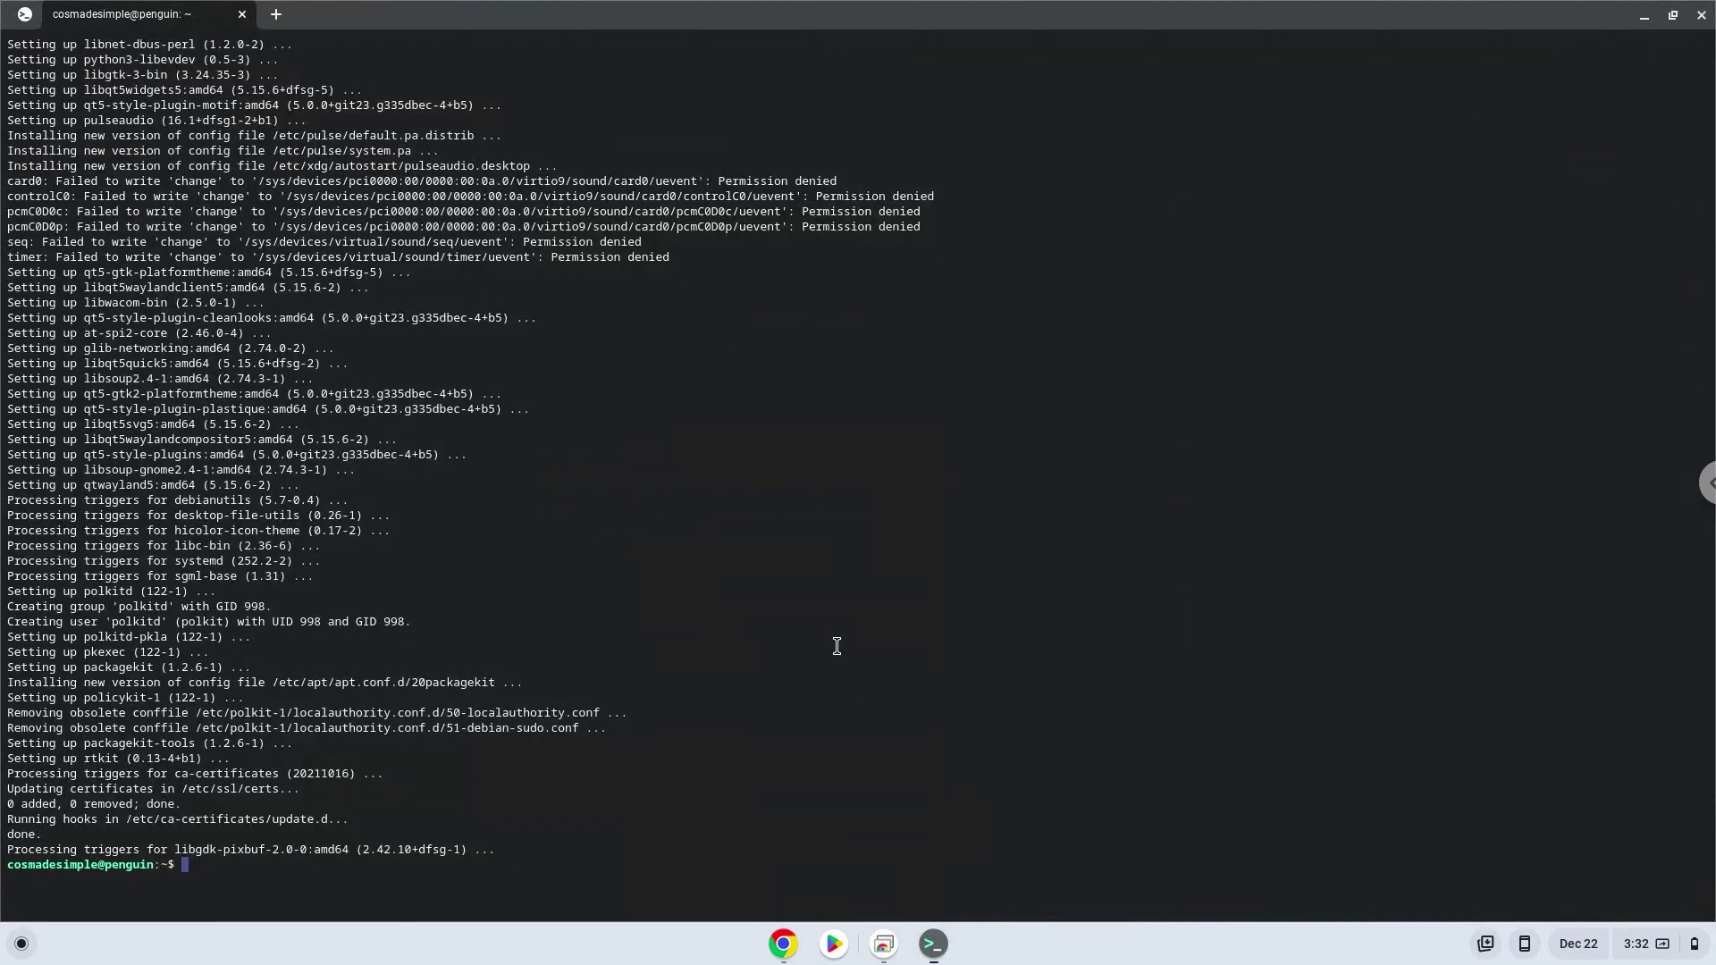
pyautogui.hotkey('ctrl', 'shift', 'v')
pyautogui.press('Return')
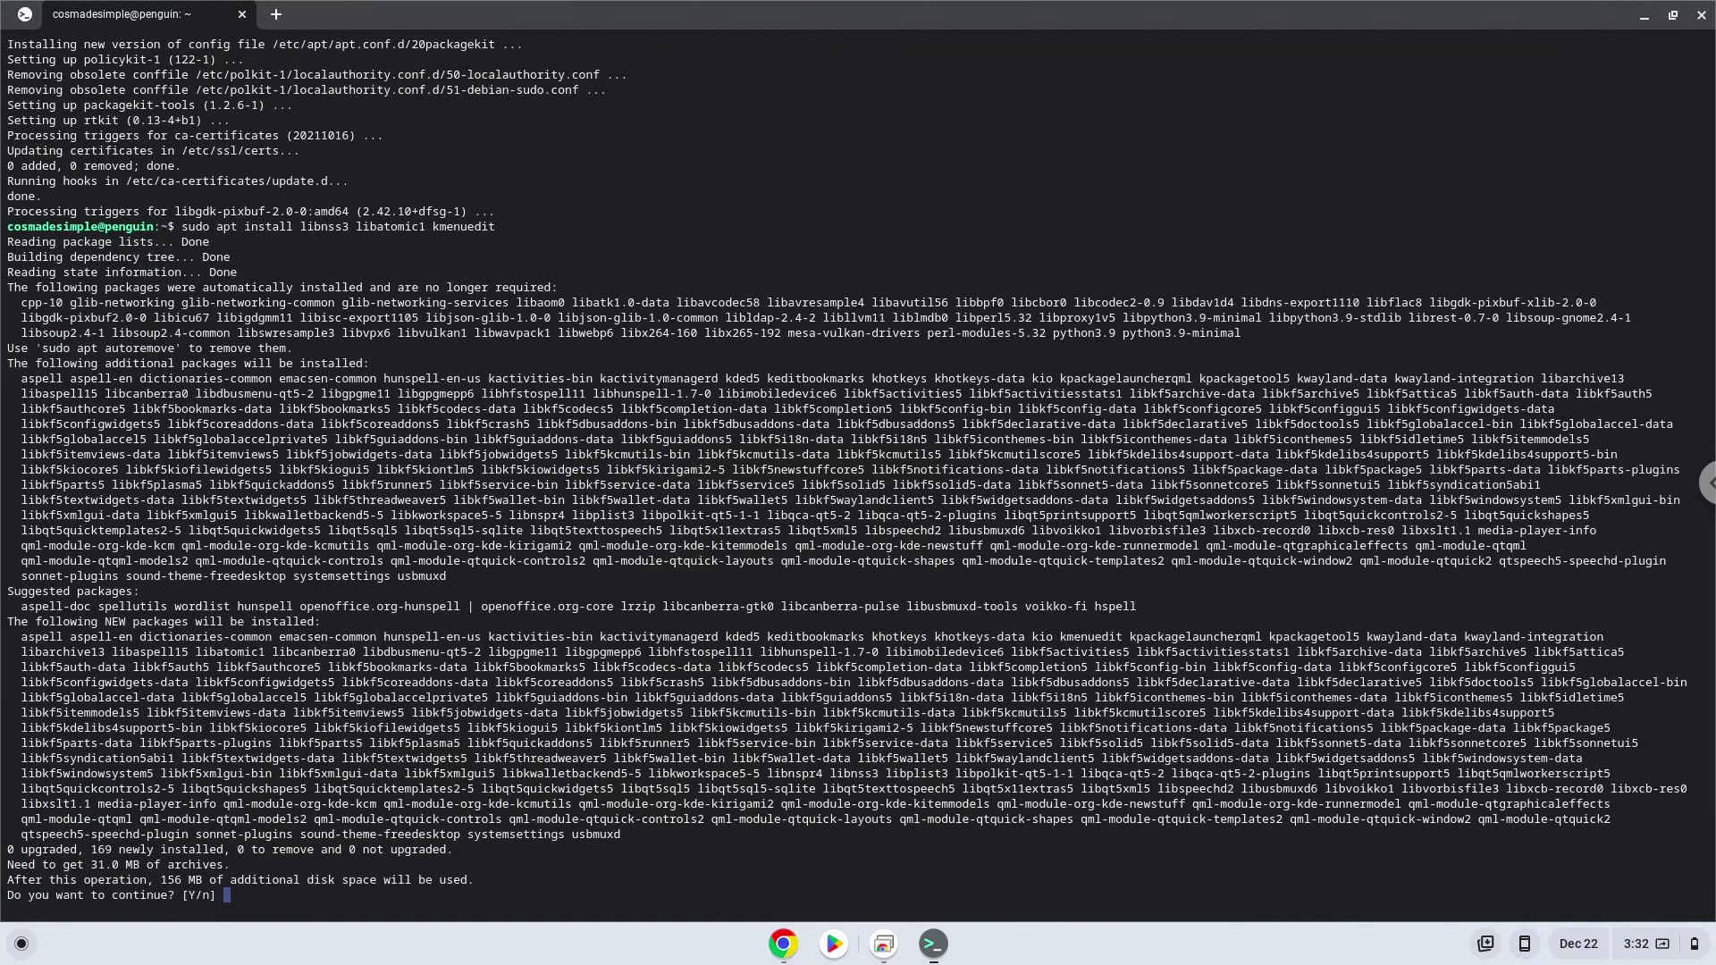
pyautogui.press('Return')
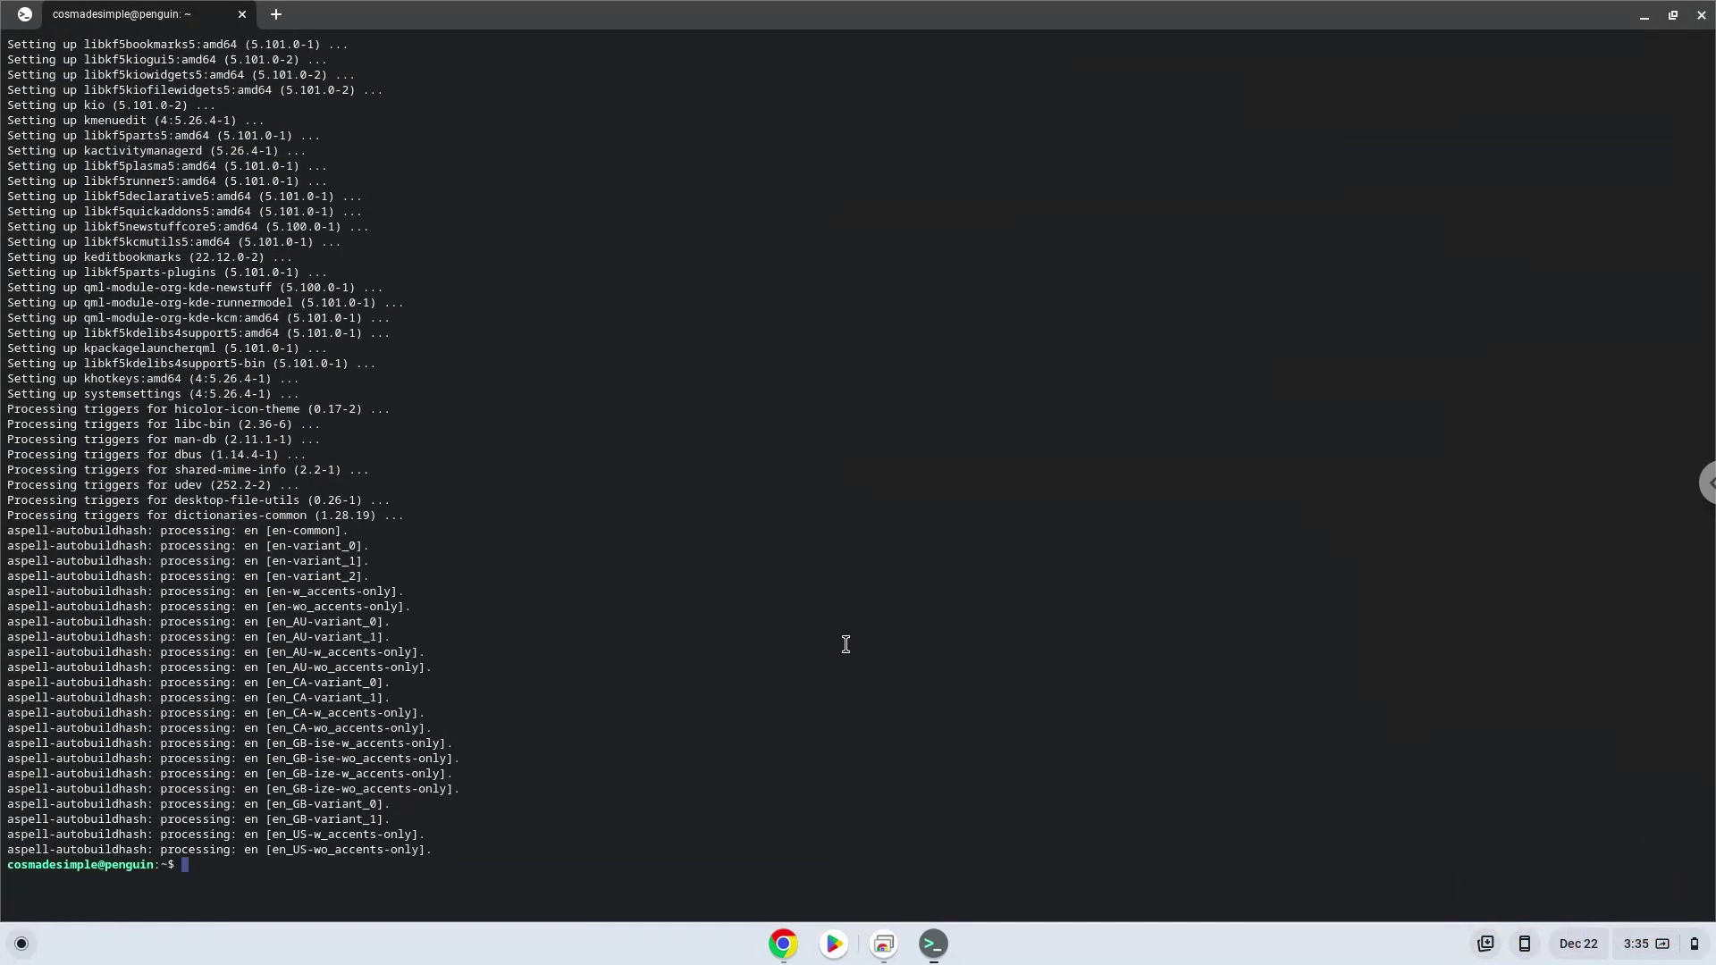
# Copy and run 'tar -xf gamejoltclient.tar.gz' from Docs to extract the archive.
pyautogui.click(782, 943)
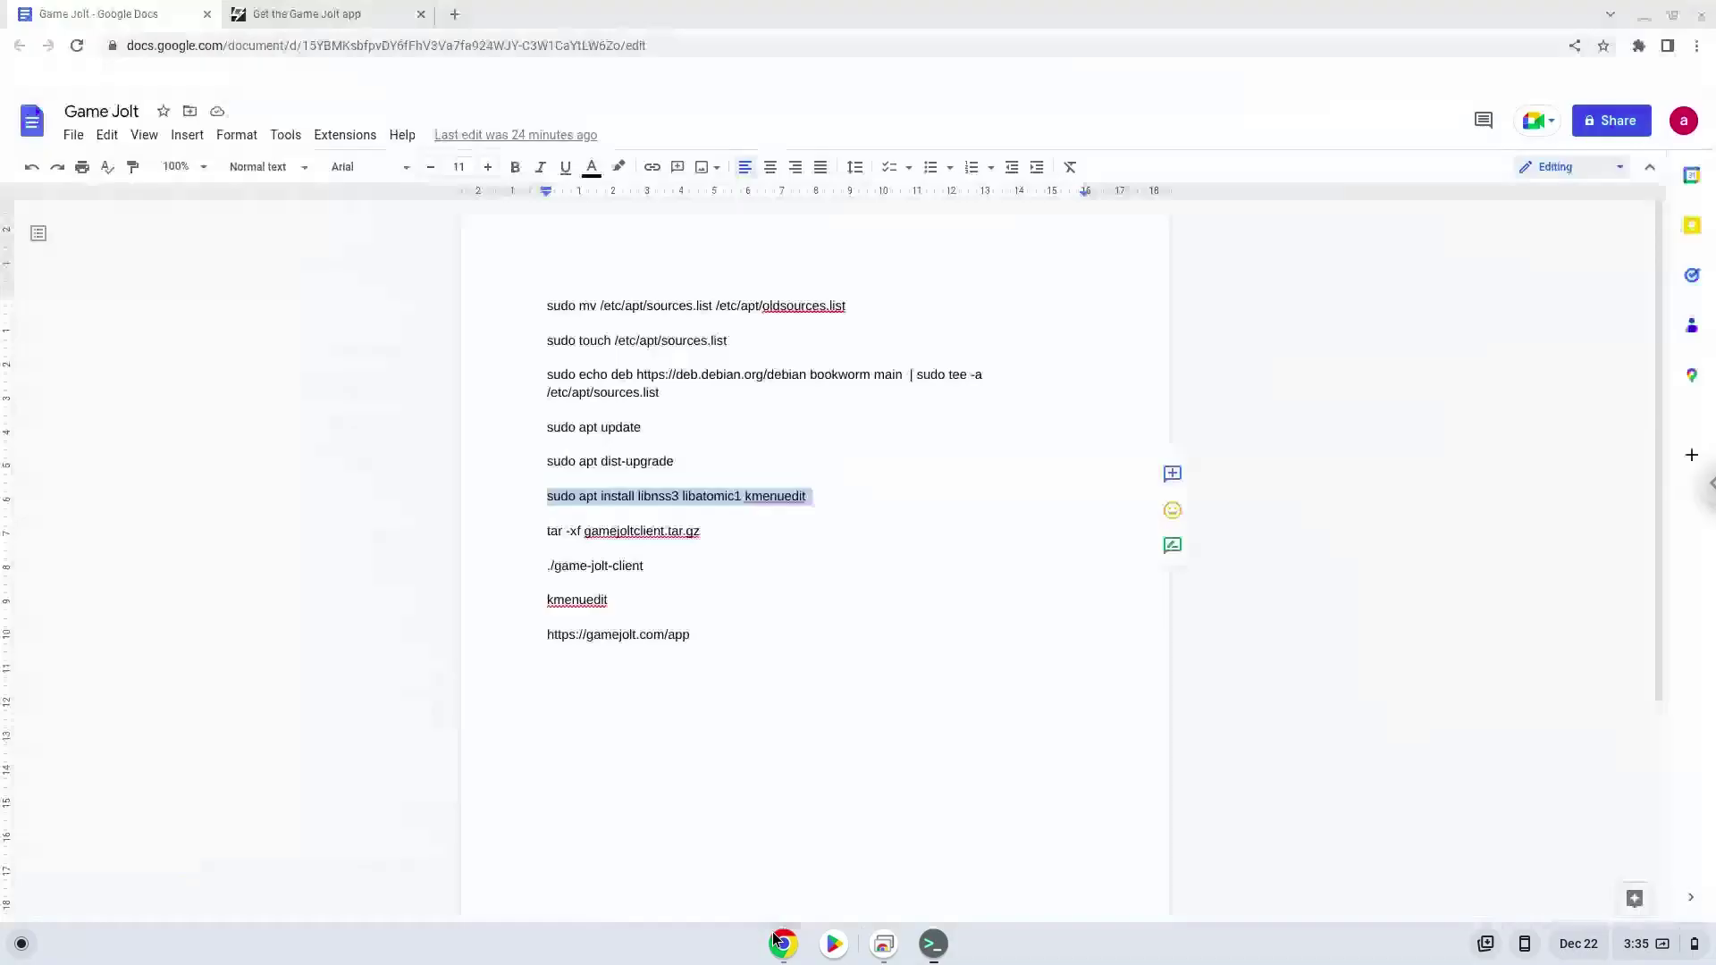
pyautogui.tripleClick(665, 534)
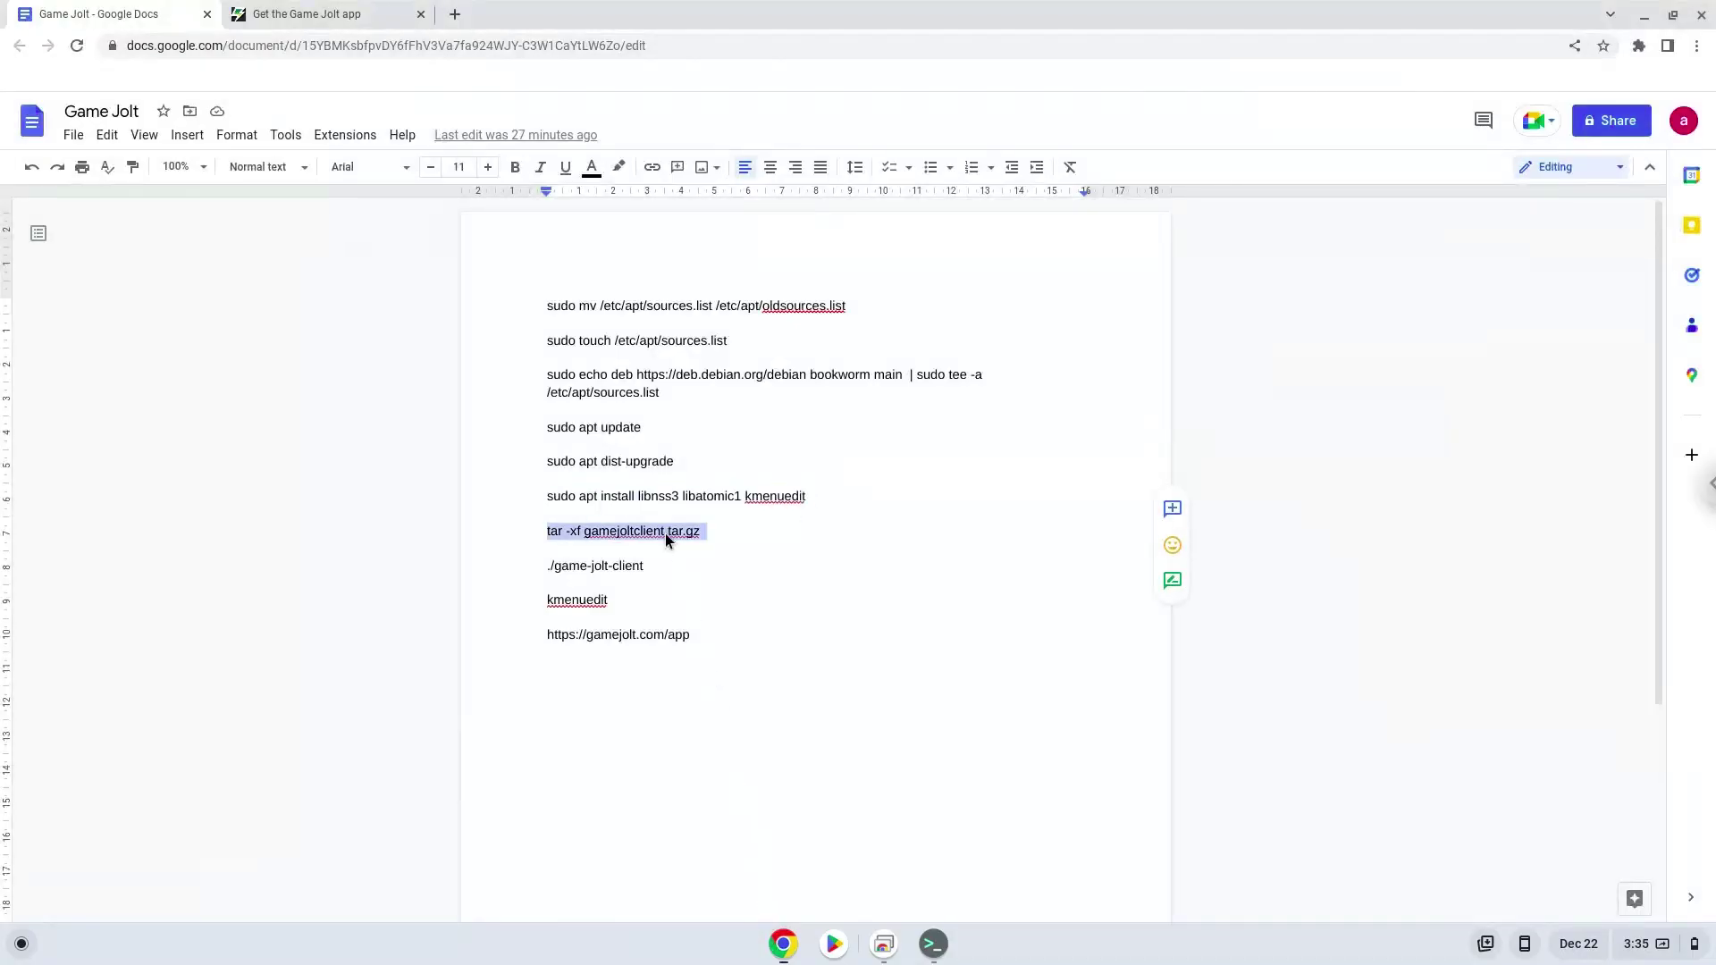
pyautogui.rightClick(665, 534)
pyautogui.click(710, 505)
pyautogui.click(931, 944)
pyautogui.hotkey('ctrl', 'shift', 'v')
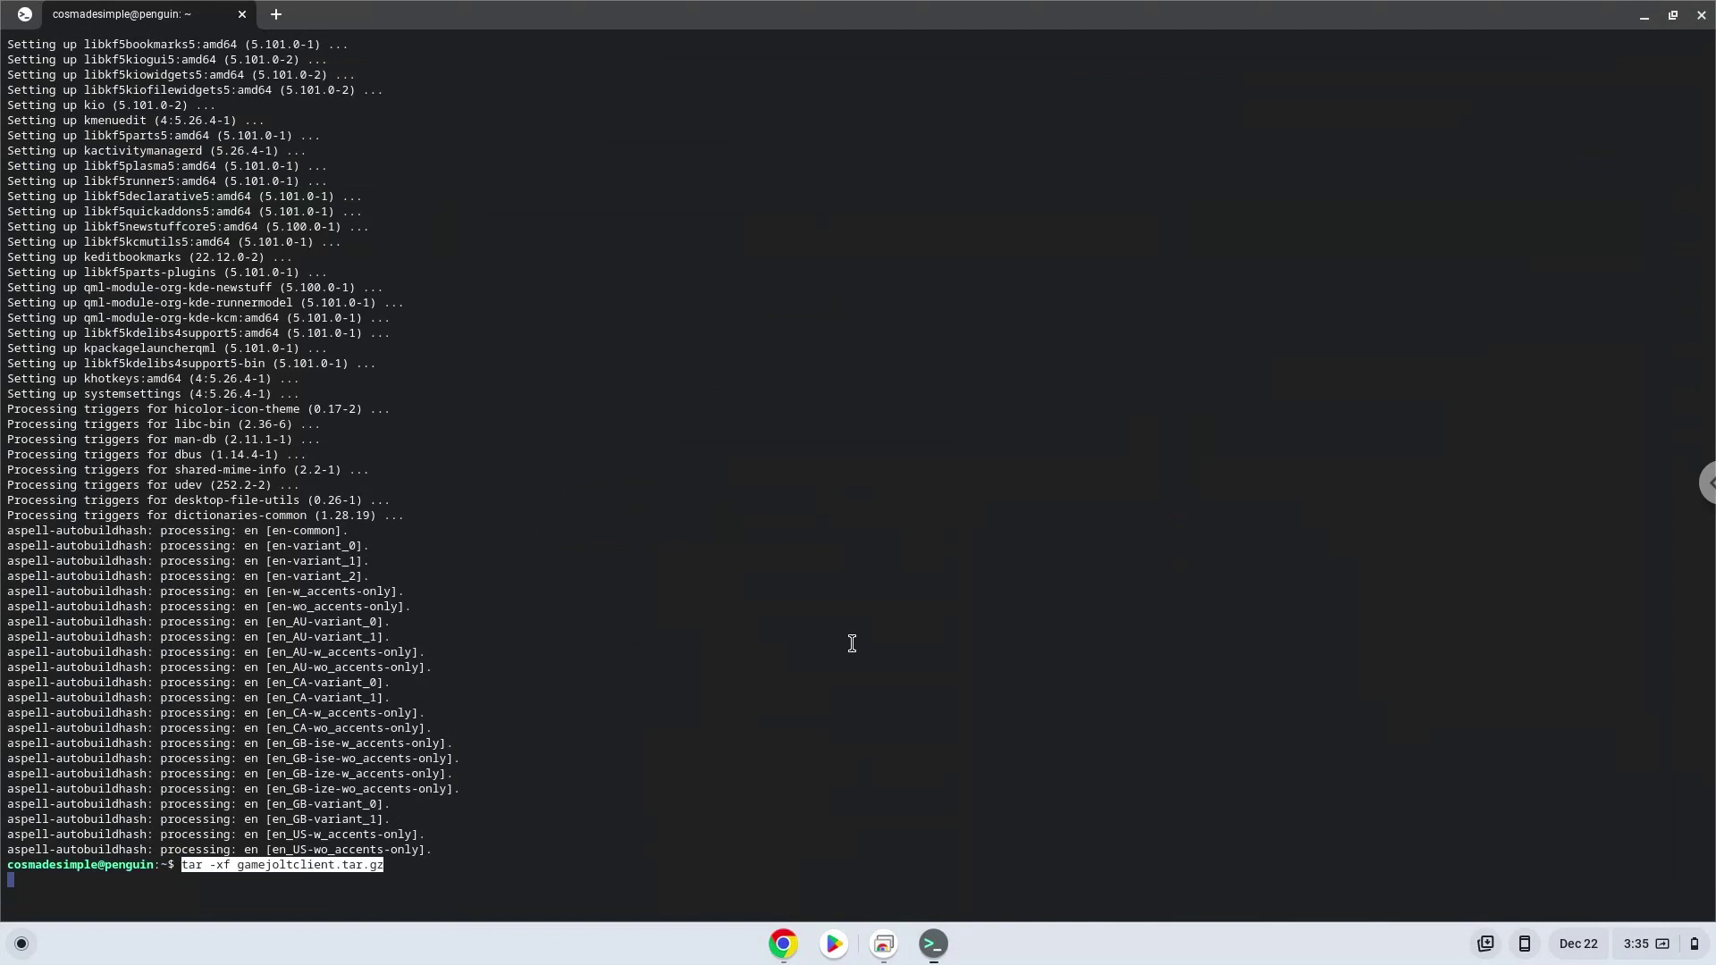
pyautogui.press('Return')
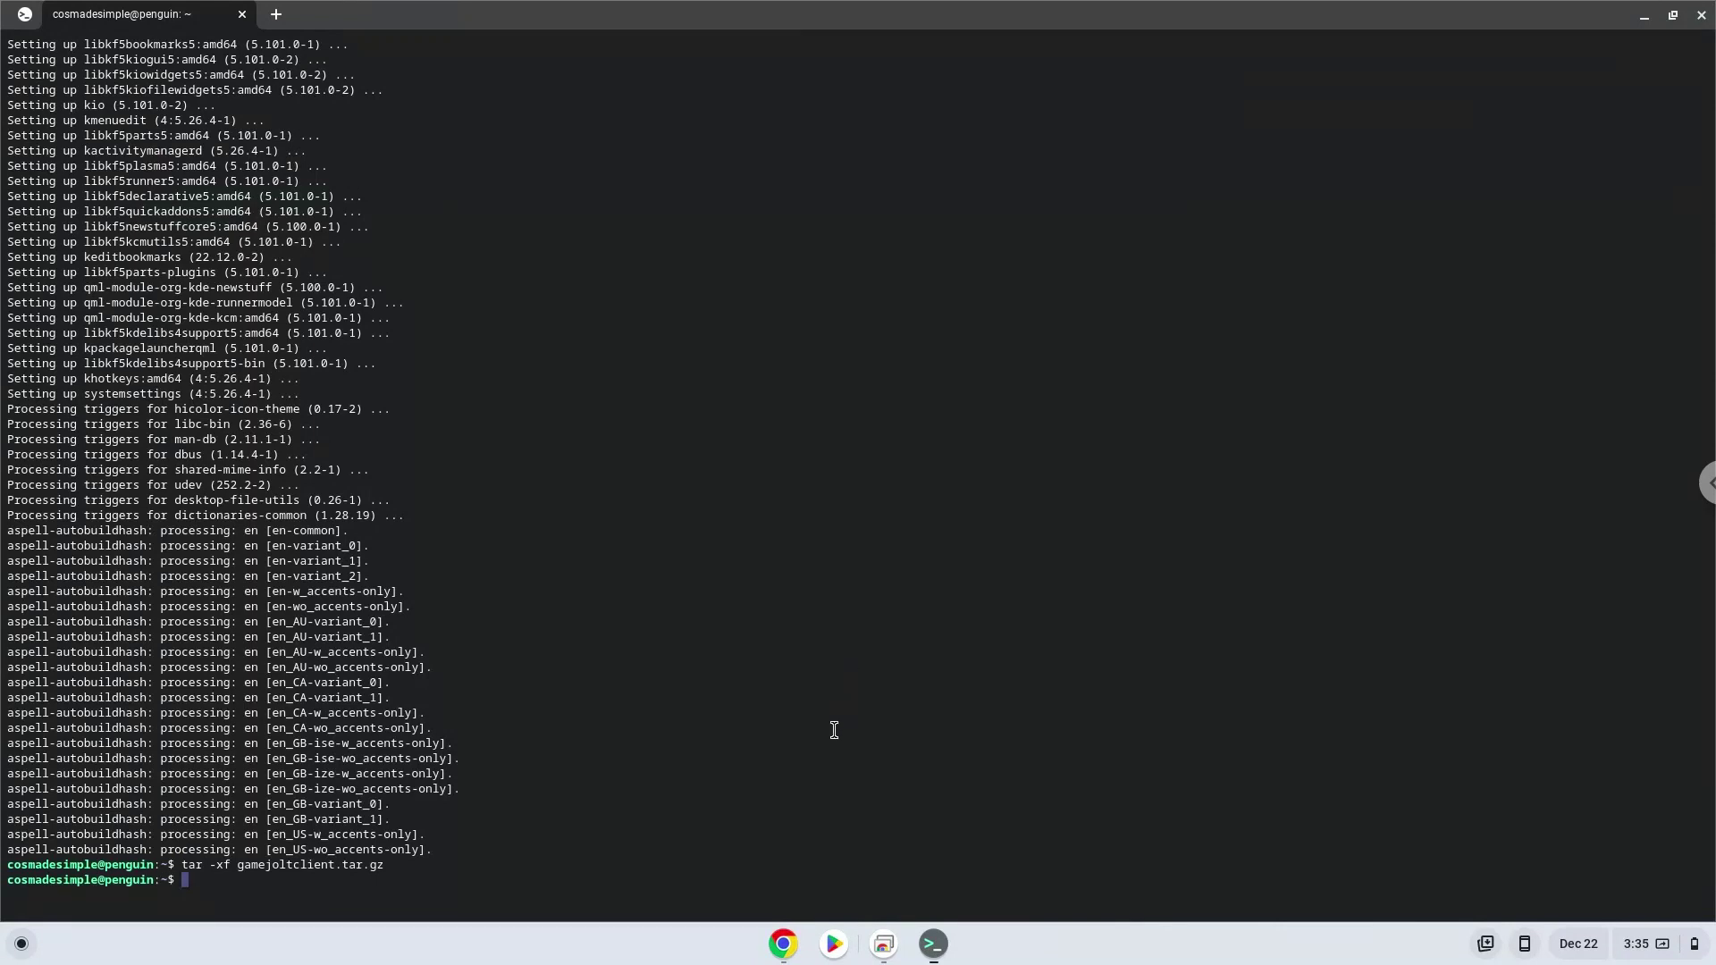
# Copy and run './game-jolt-client' from Docs, then close the Game Jolt login window it opens.
pyautogui.click(771, 953)
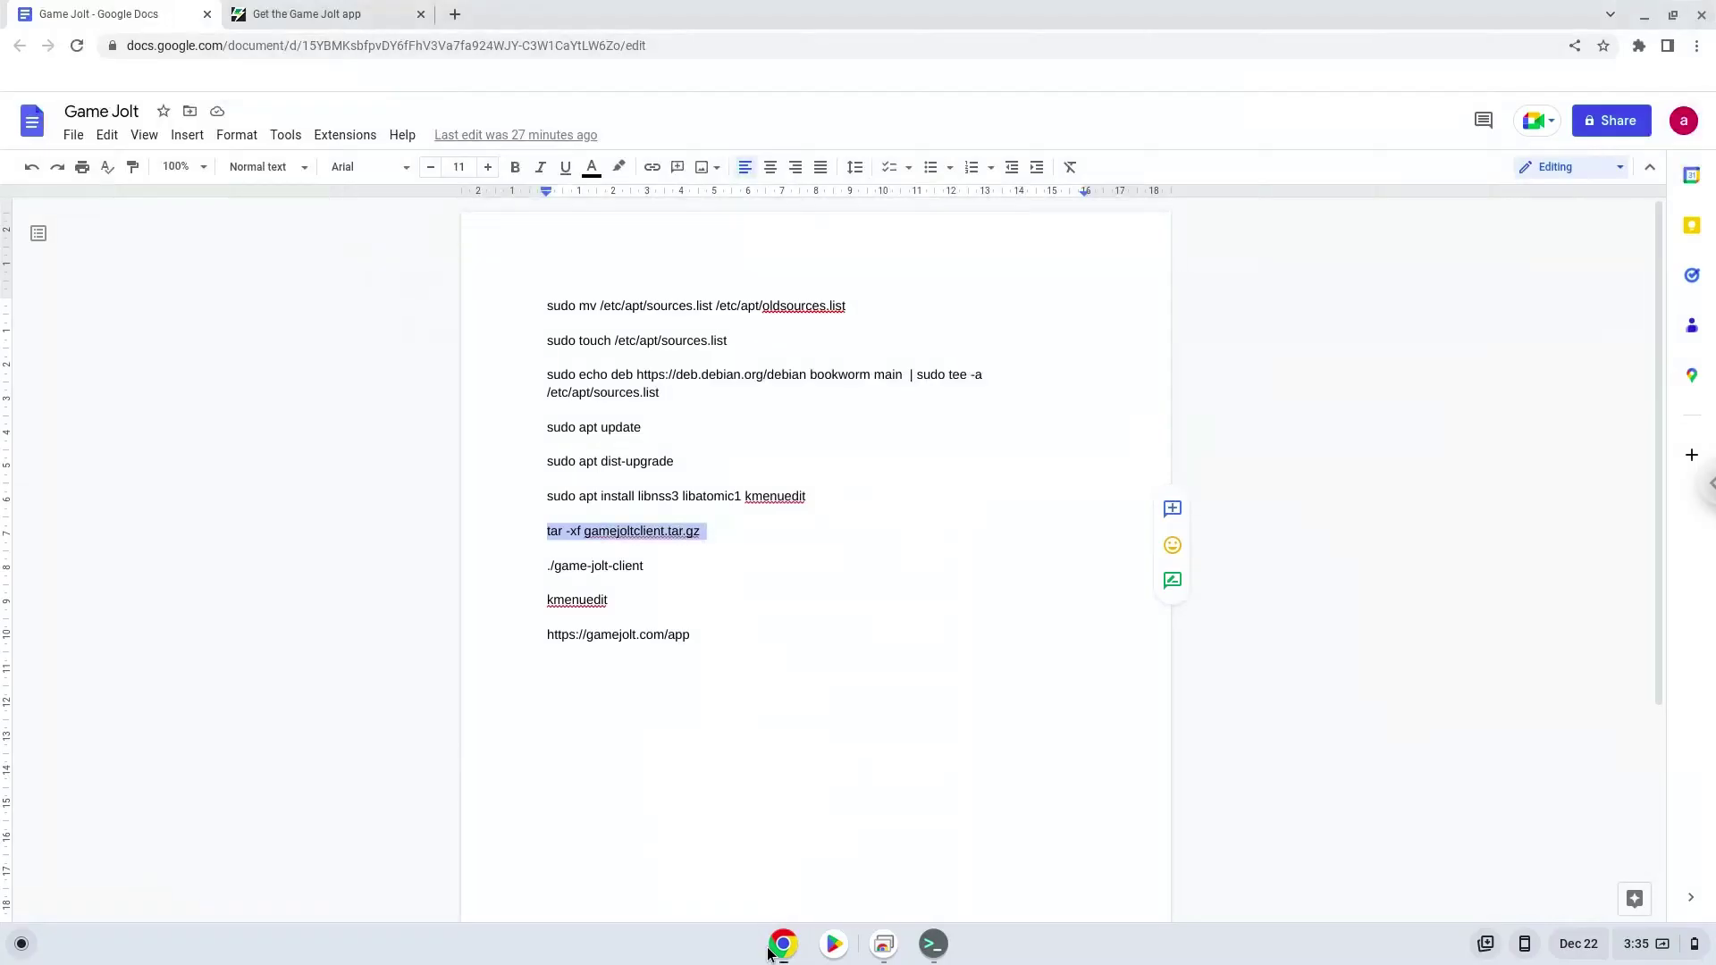
pyautogui.tripleClick(626, 565)
pyautogui.rightClick(625, 565)
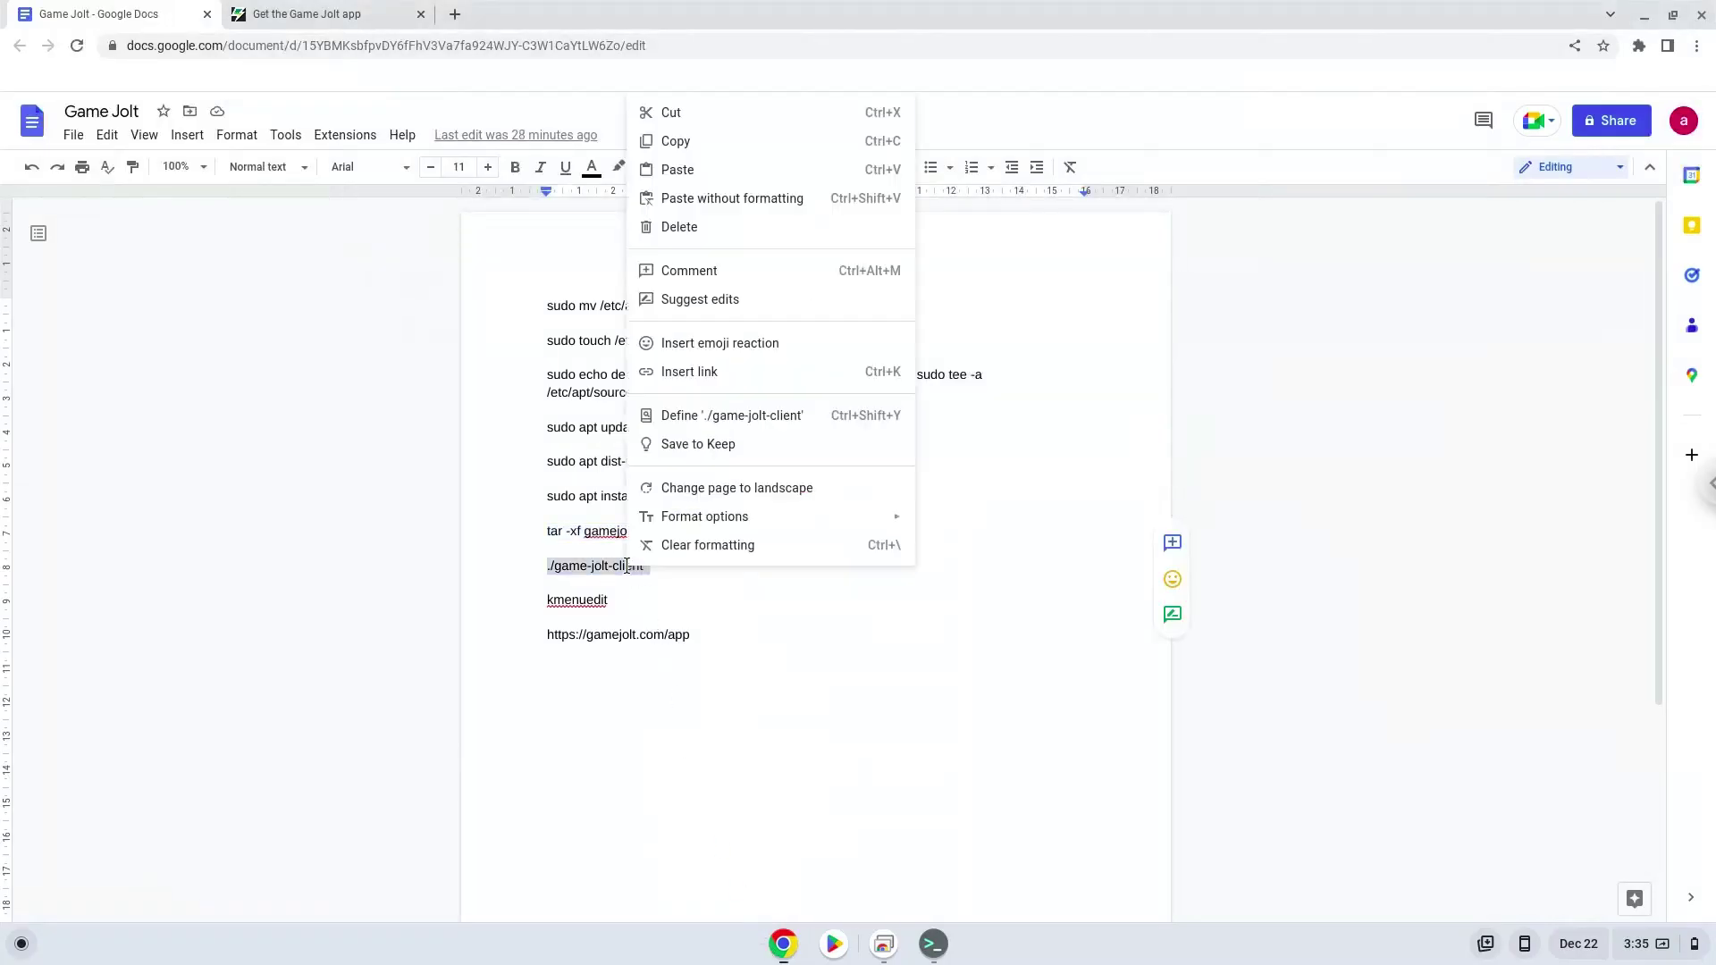
pyautogui.click(717, 145)
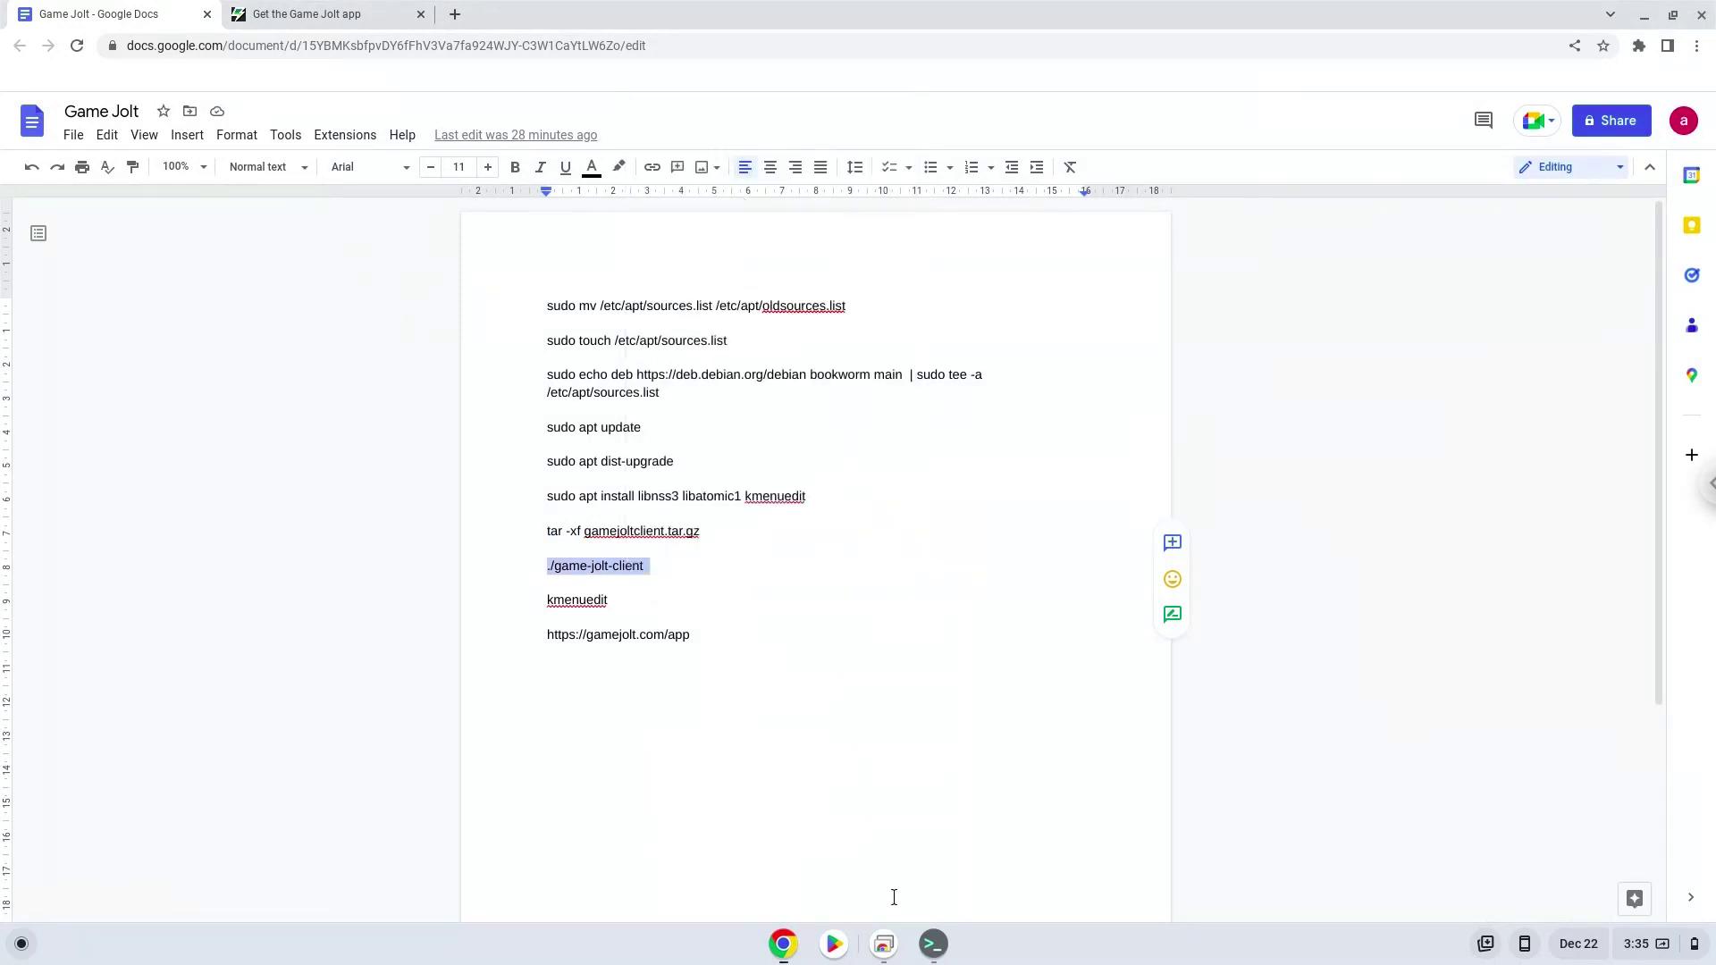
pyautogui.click(931, 945)
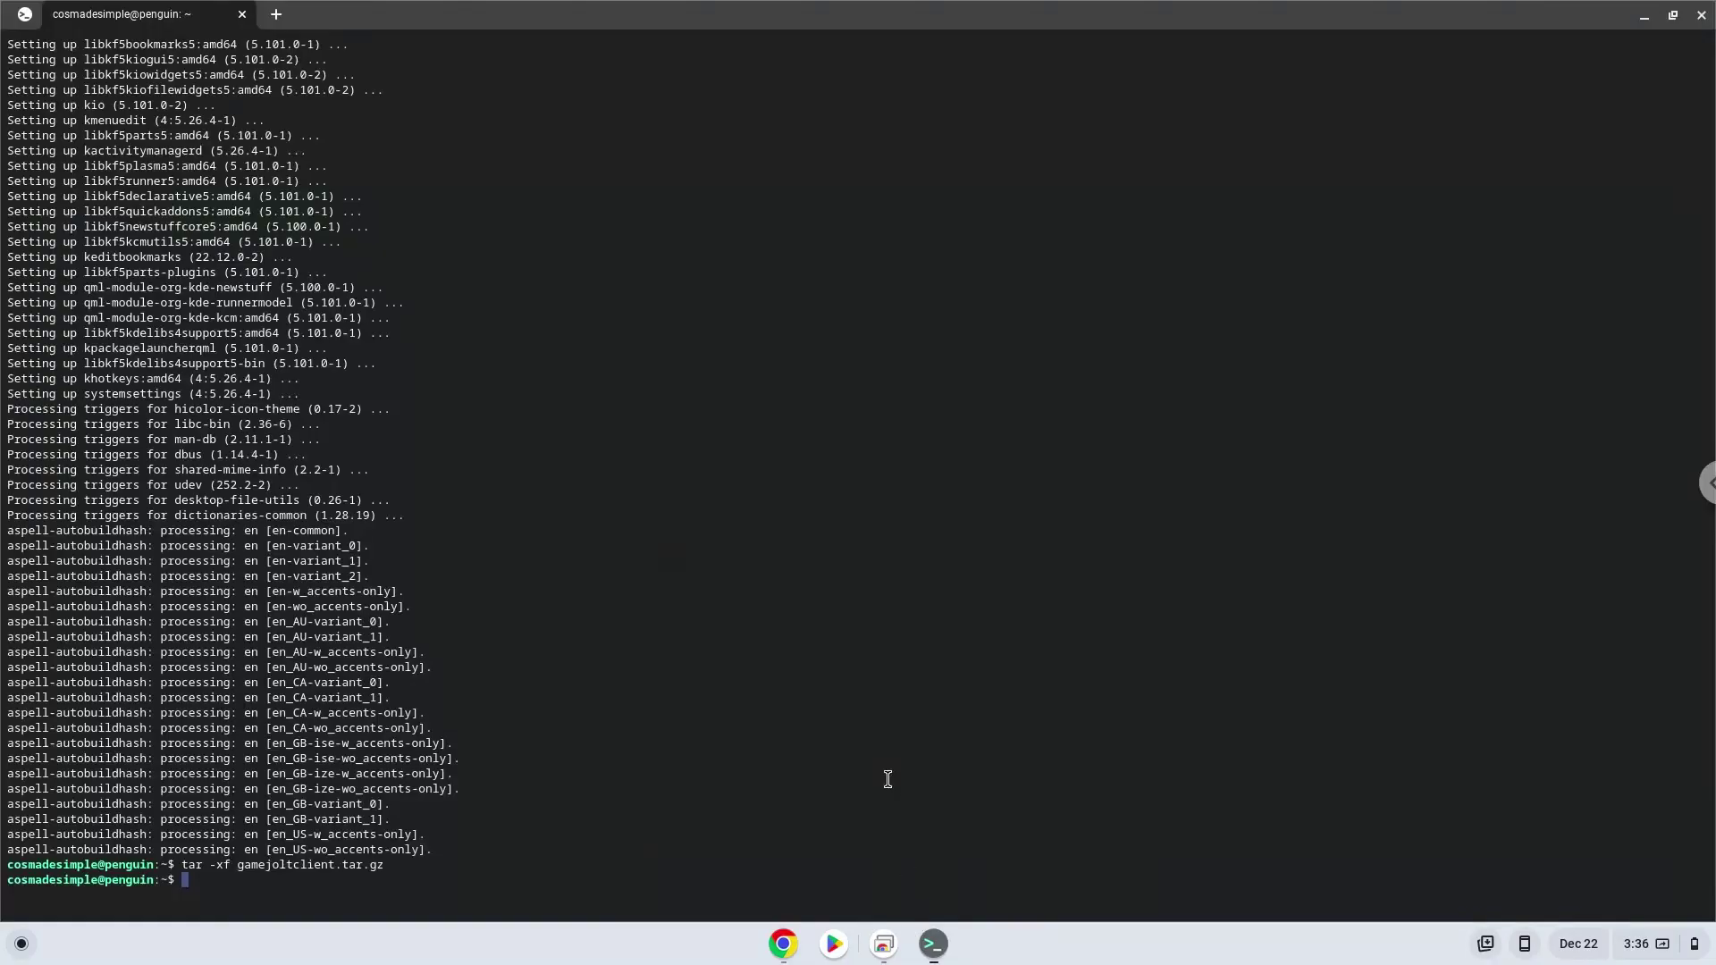
pyautogui.hotkey('ctrl', 'shift', 'v')
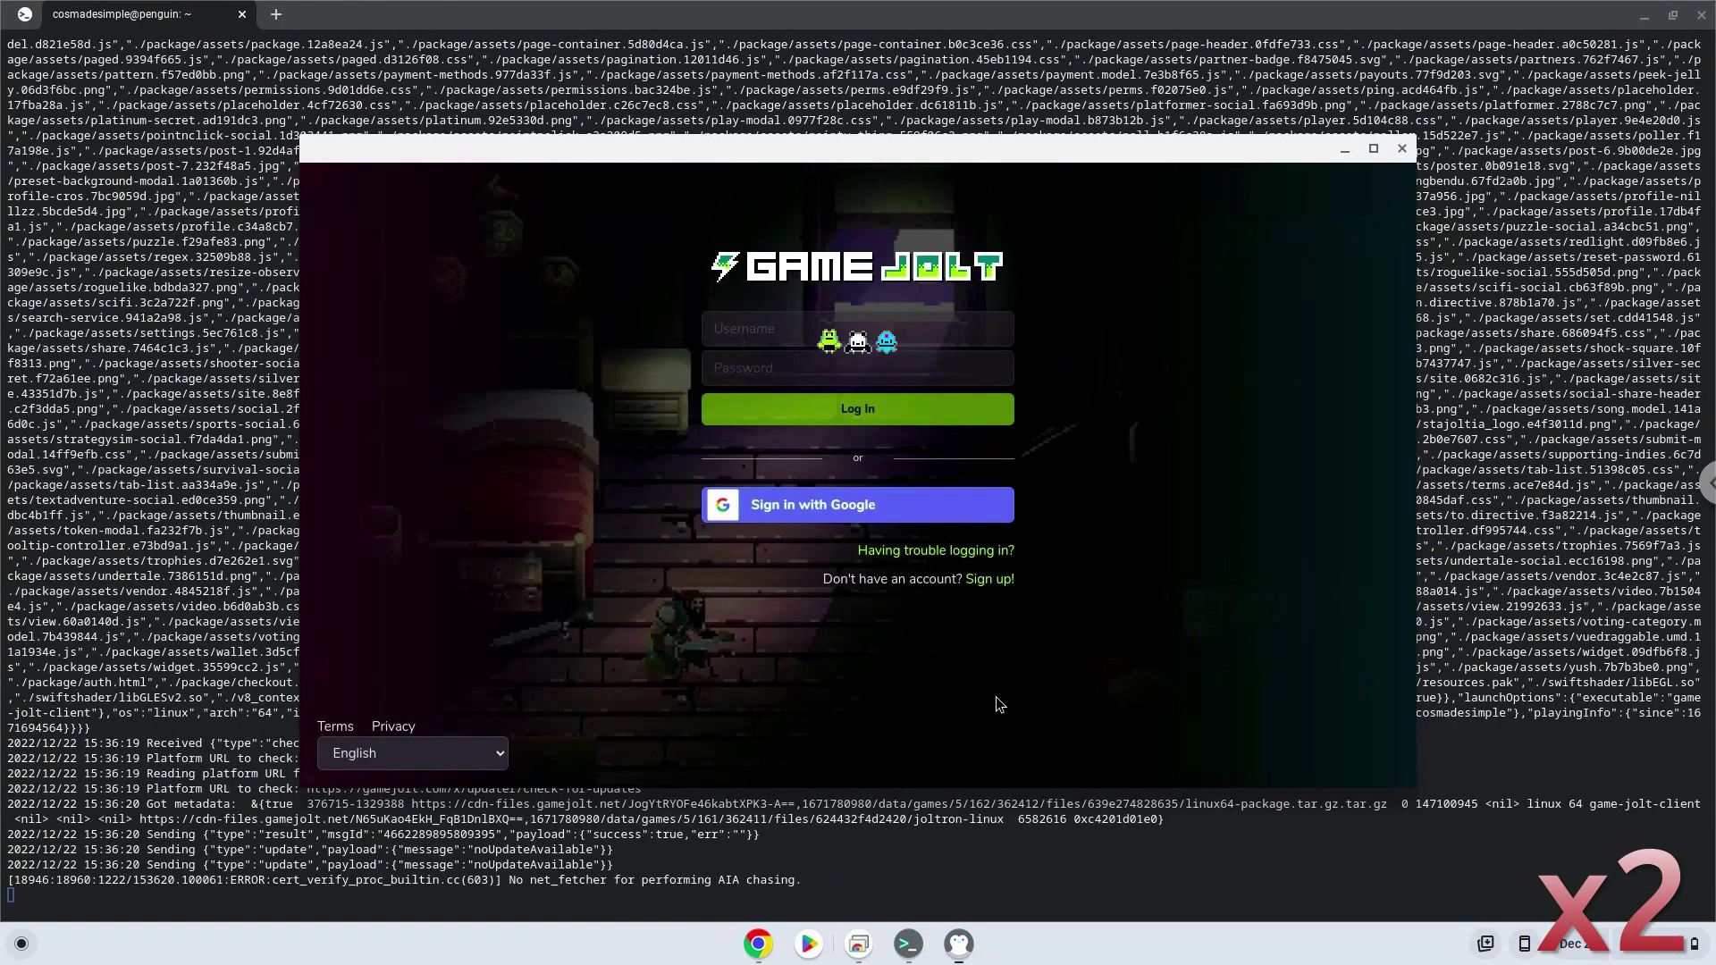
pyautogui.click(1401, 147)
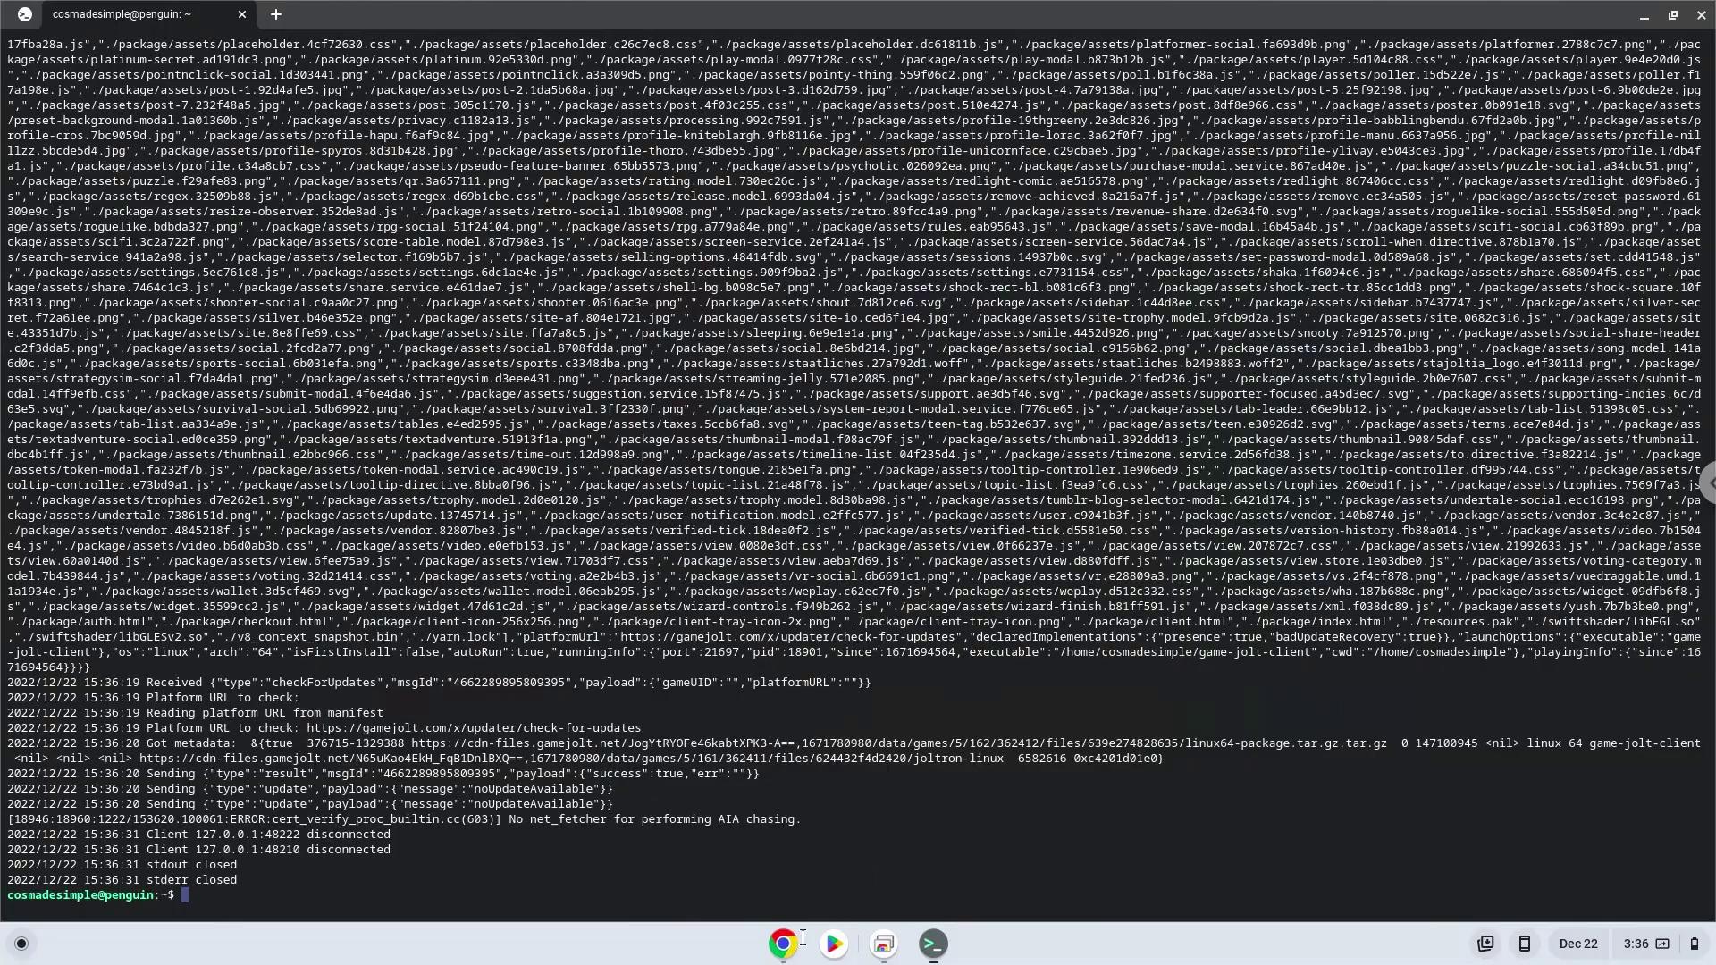
# Copy the kmenuedit command line from the notes document.
pyautogui.click(792, 949)
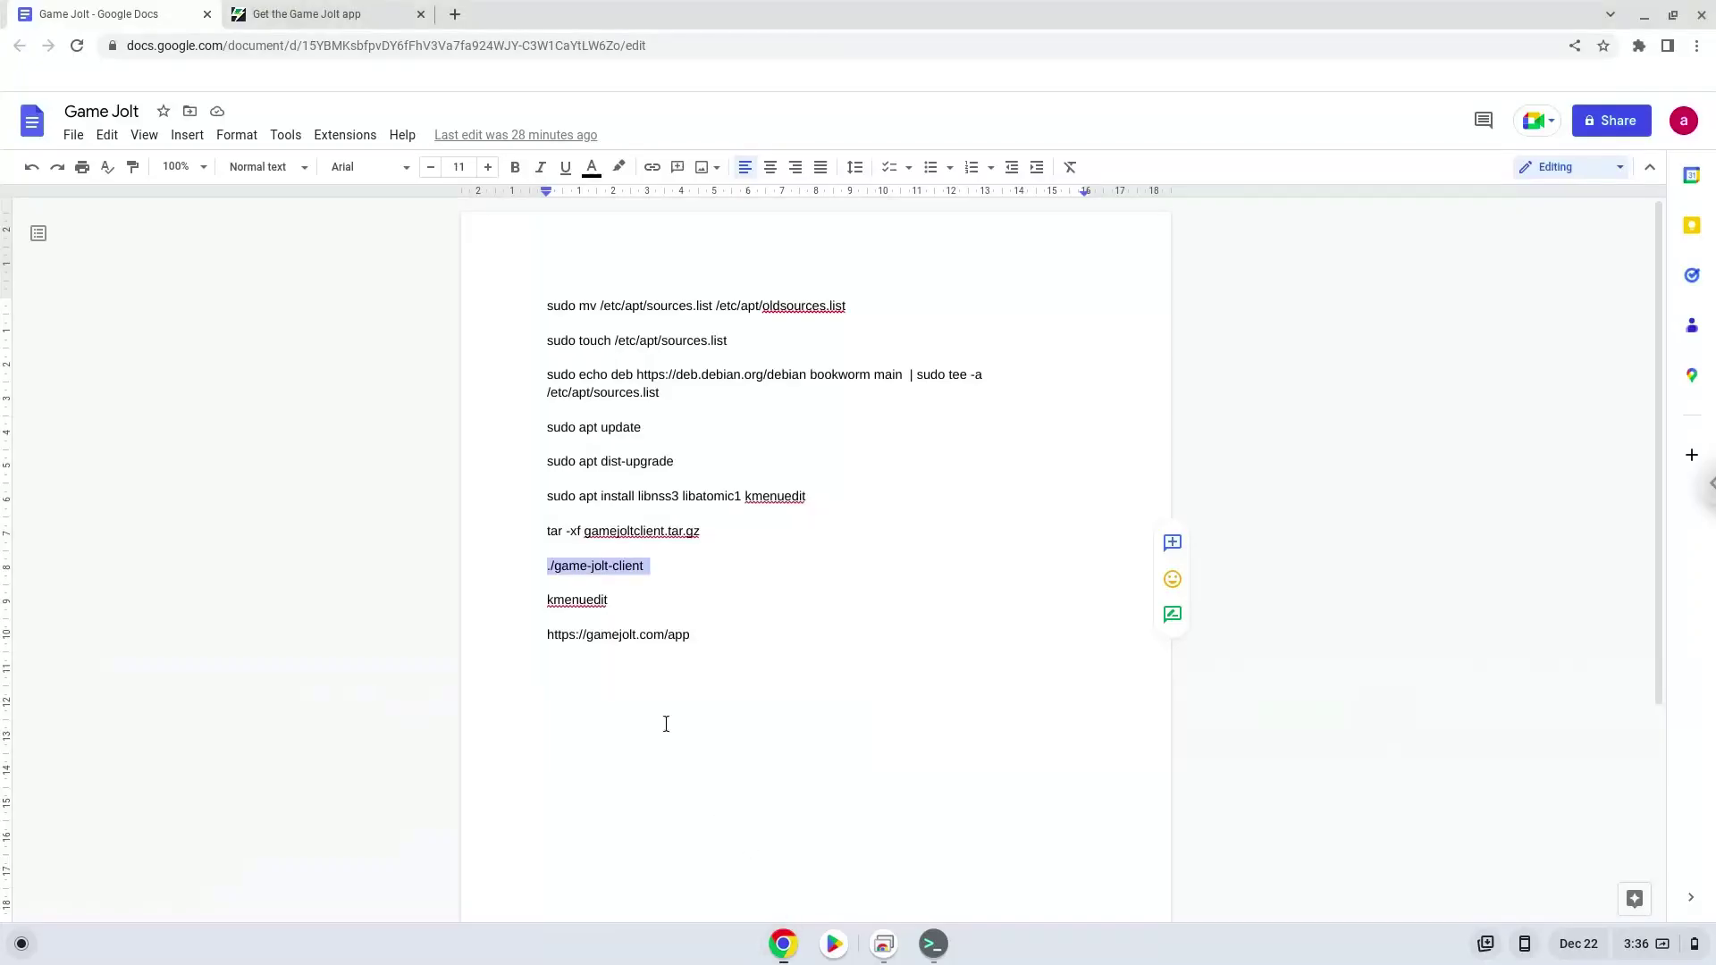
pyautogui.tripleClick(587, 594)
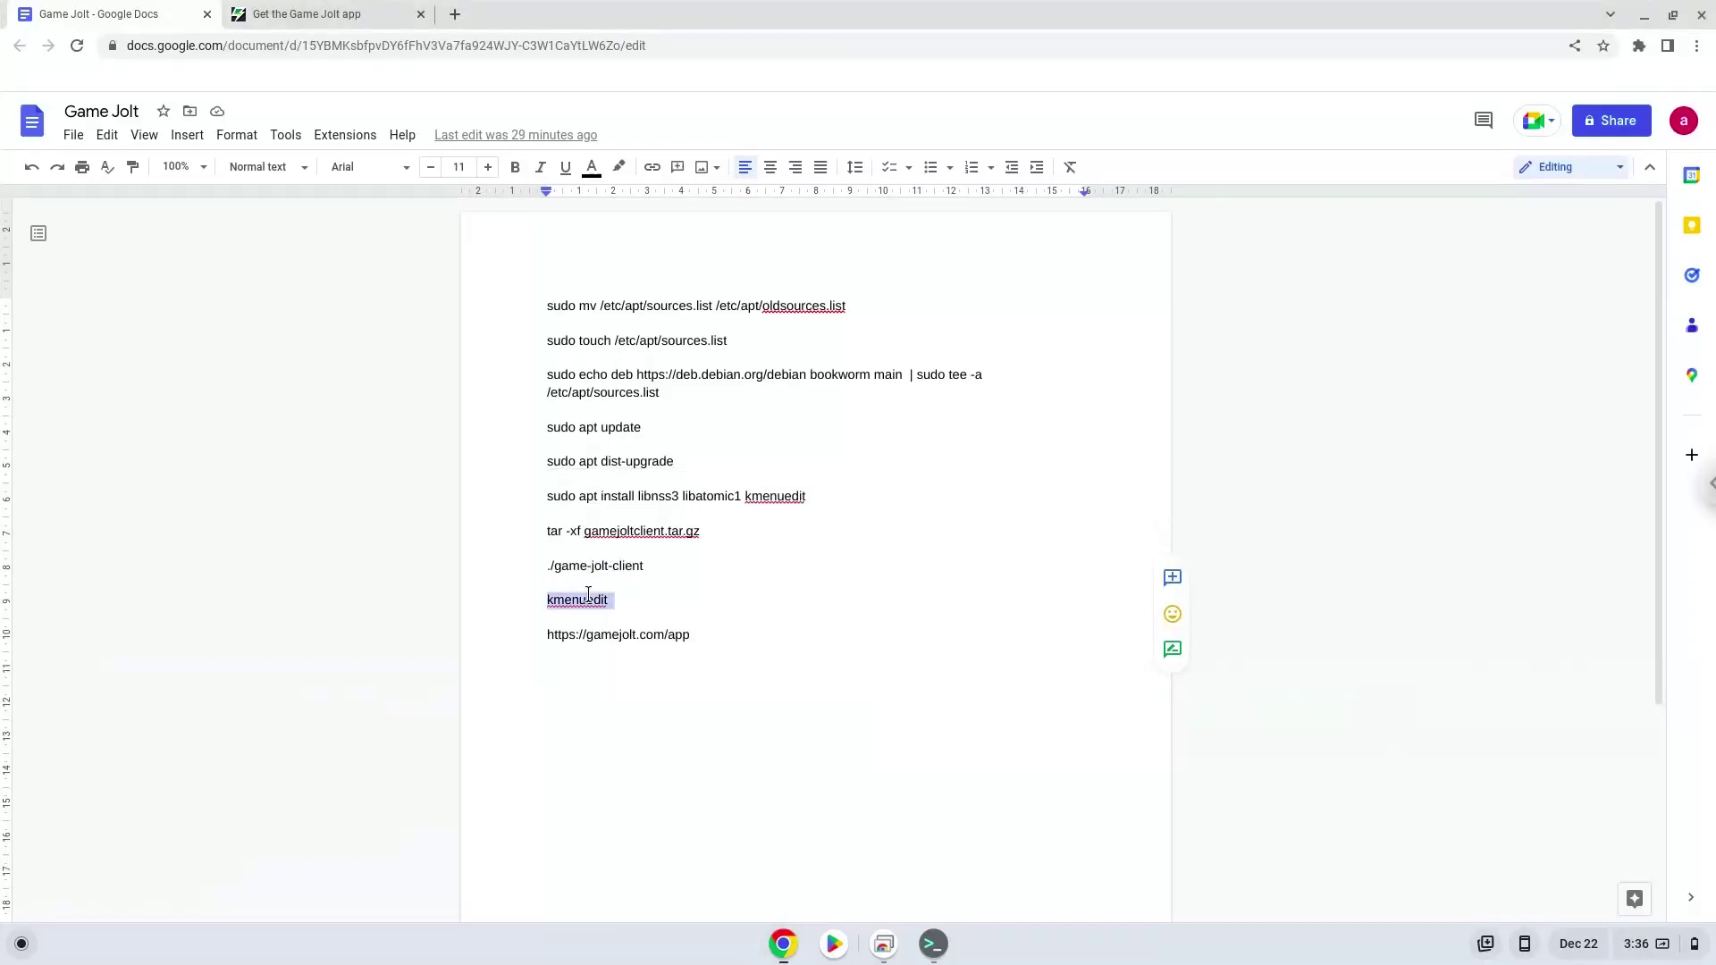
pyautogui.rightClick(587, 594)
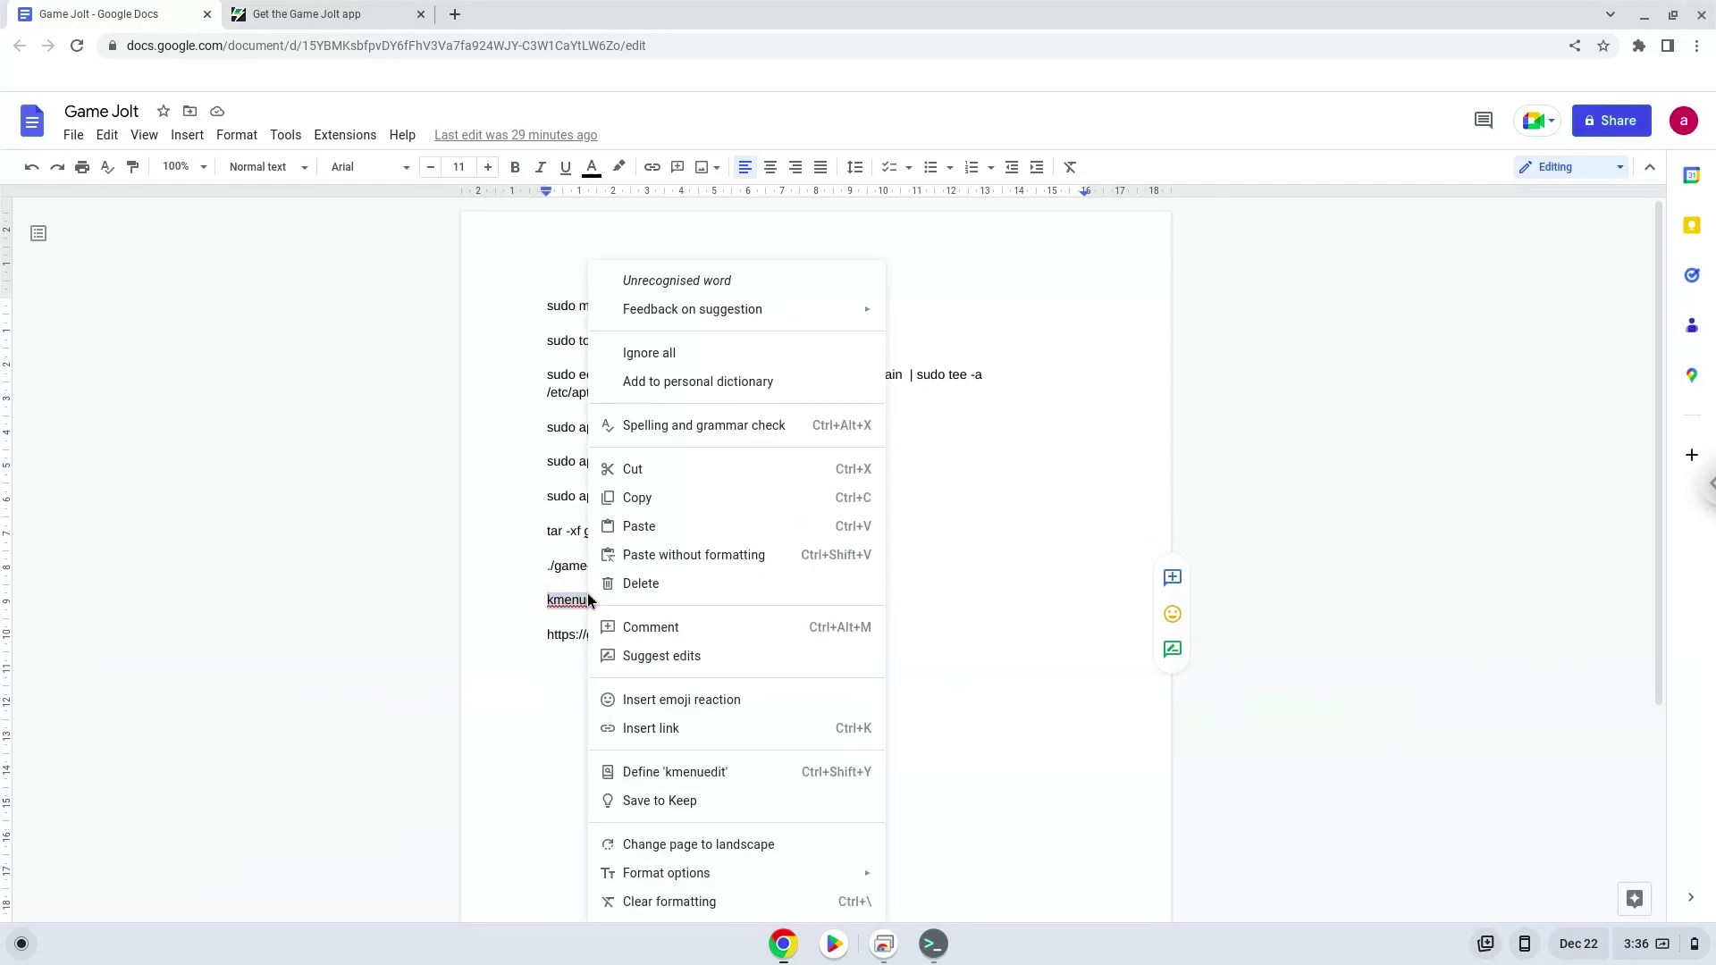
pyautogui.click(631, 502)
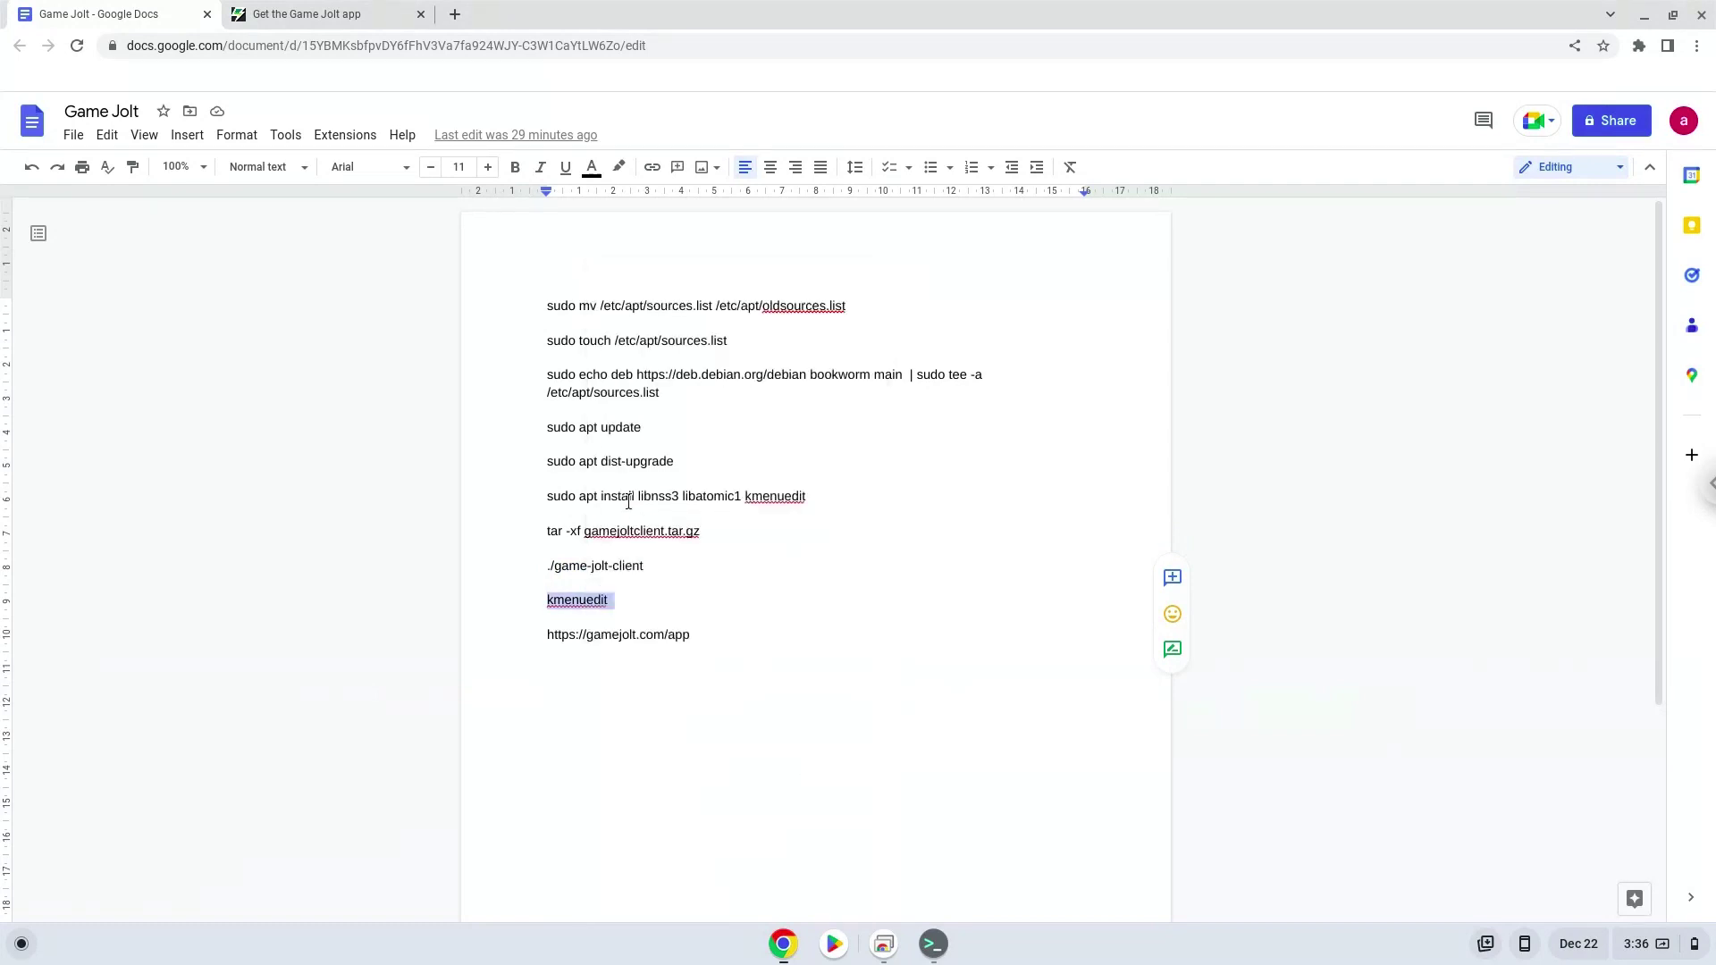
# Run kmenuedit in the Linux terminal to bring up the KDE Menu Editor.
pyautogui.click(934, 943)
pyautogui.write('xmenuedit')
pyautogui.press('Return')
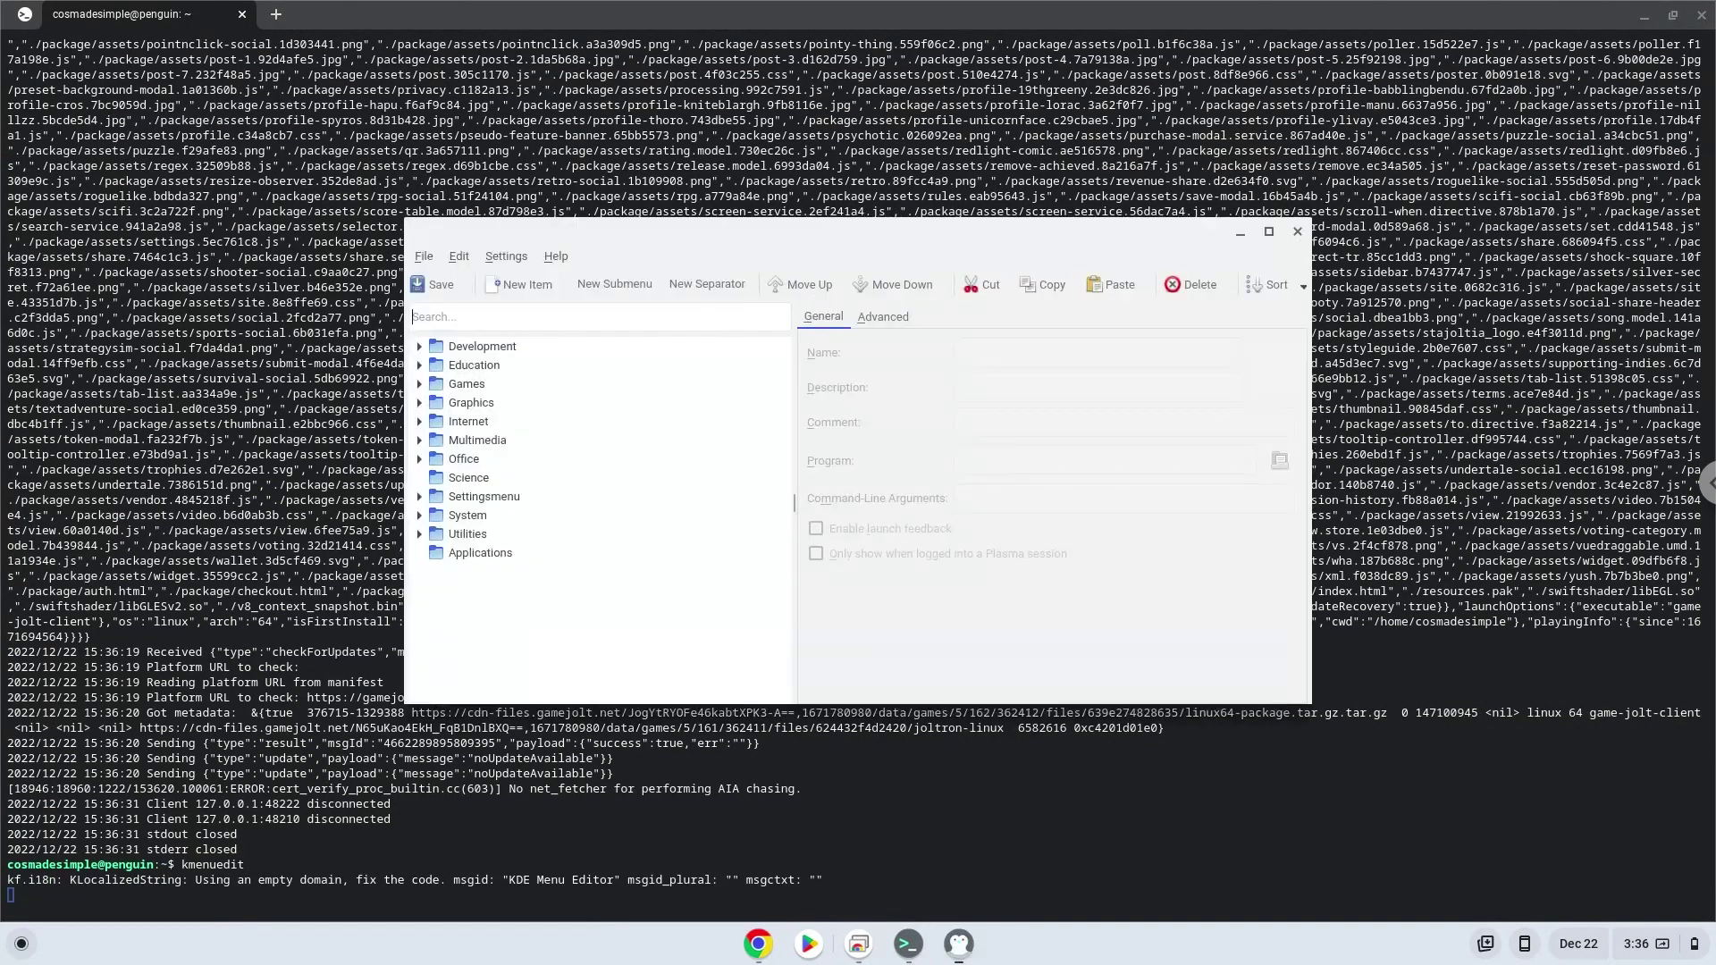
# Create a new item named 'Game Jolt' under the Games category.
pyautogui.click(466, 384)
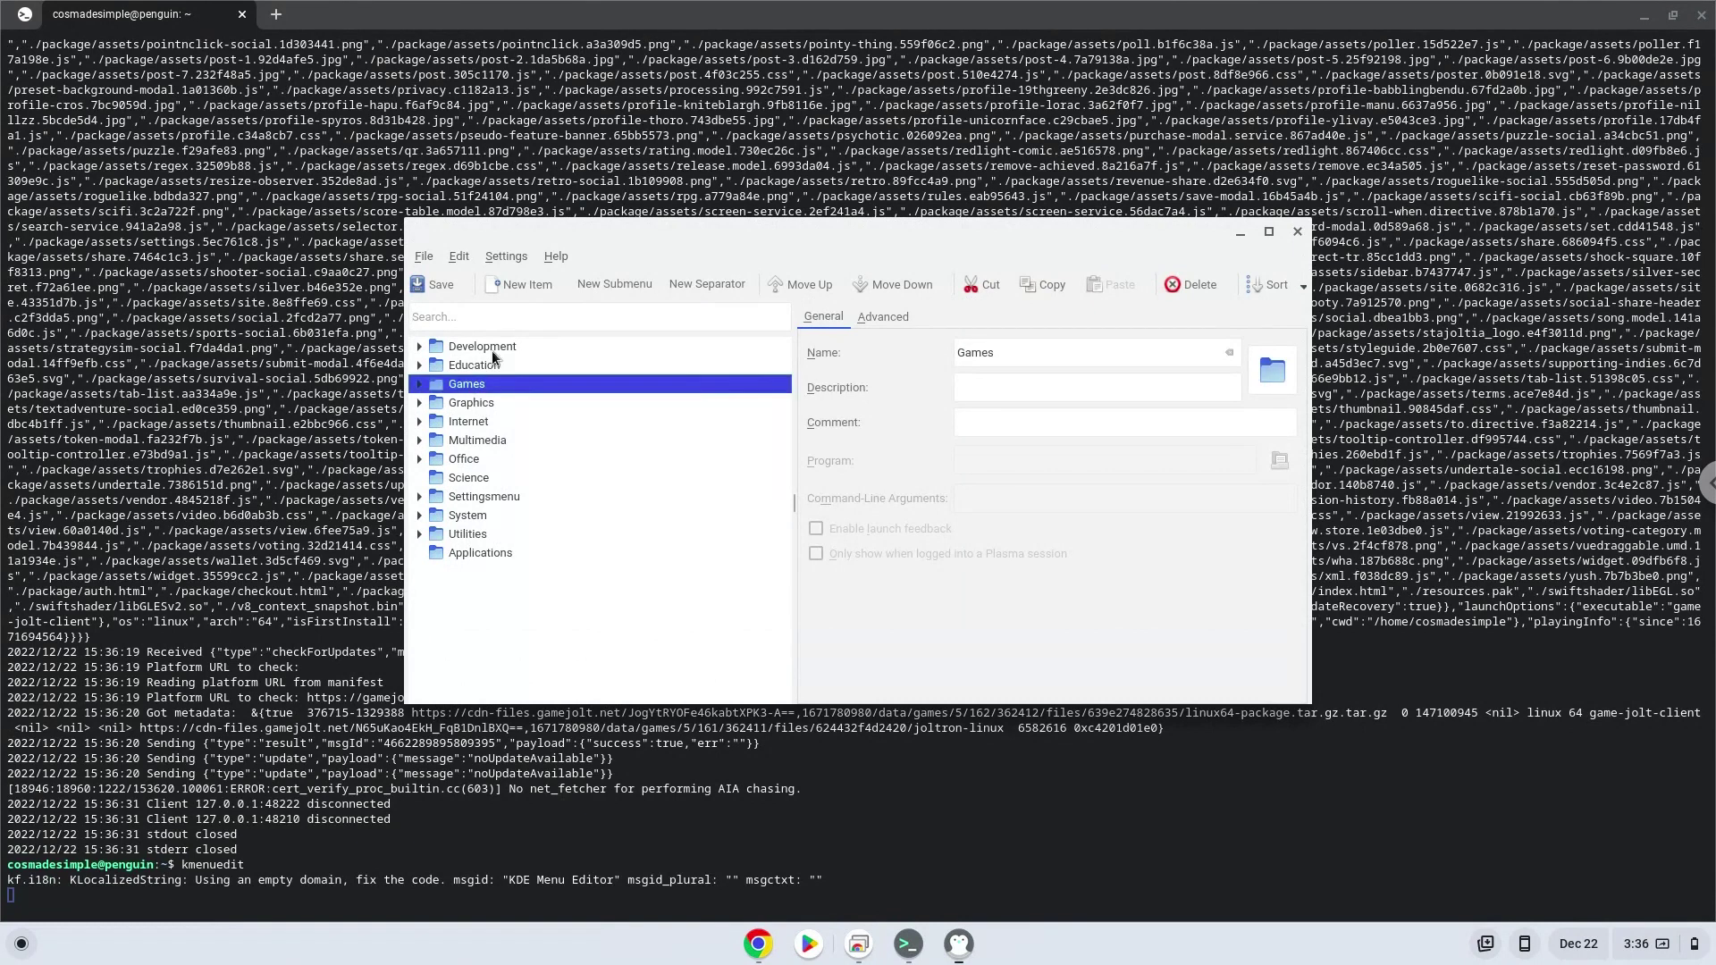
pyautogui.click(510, 287)
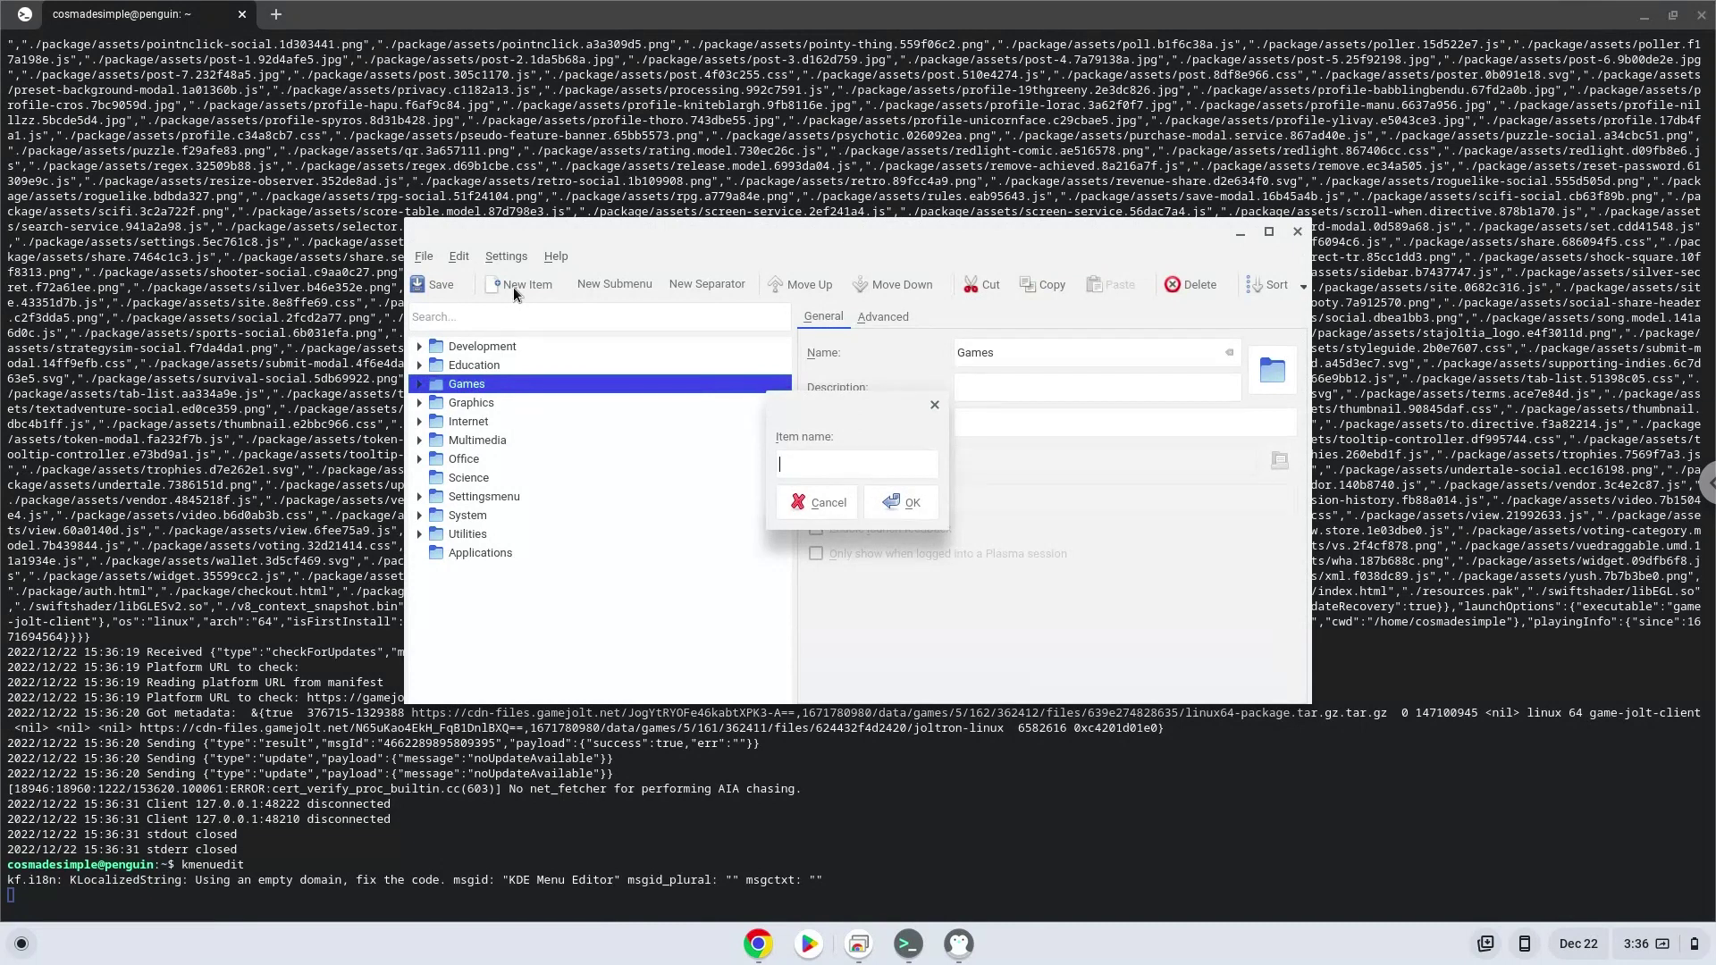
pyautogui.write('Game Jolt')
pyautogui.click(896, 500)
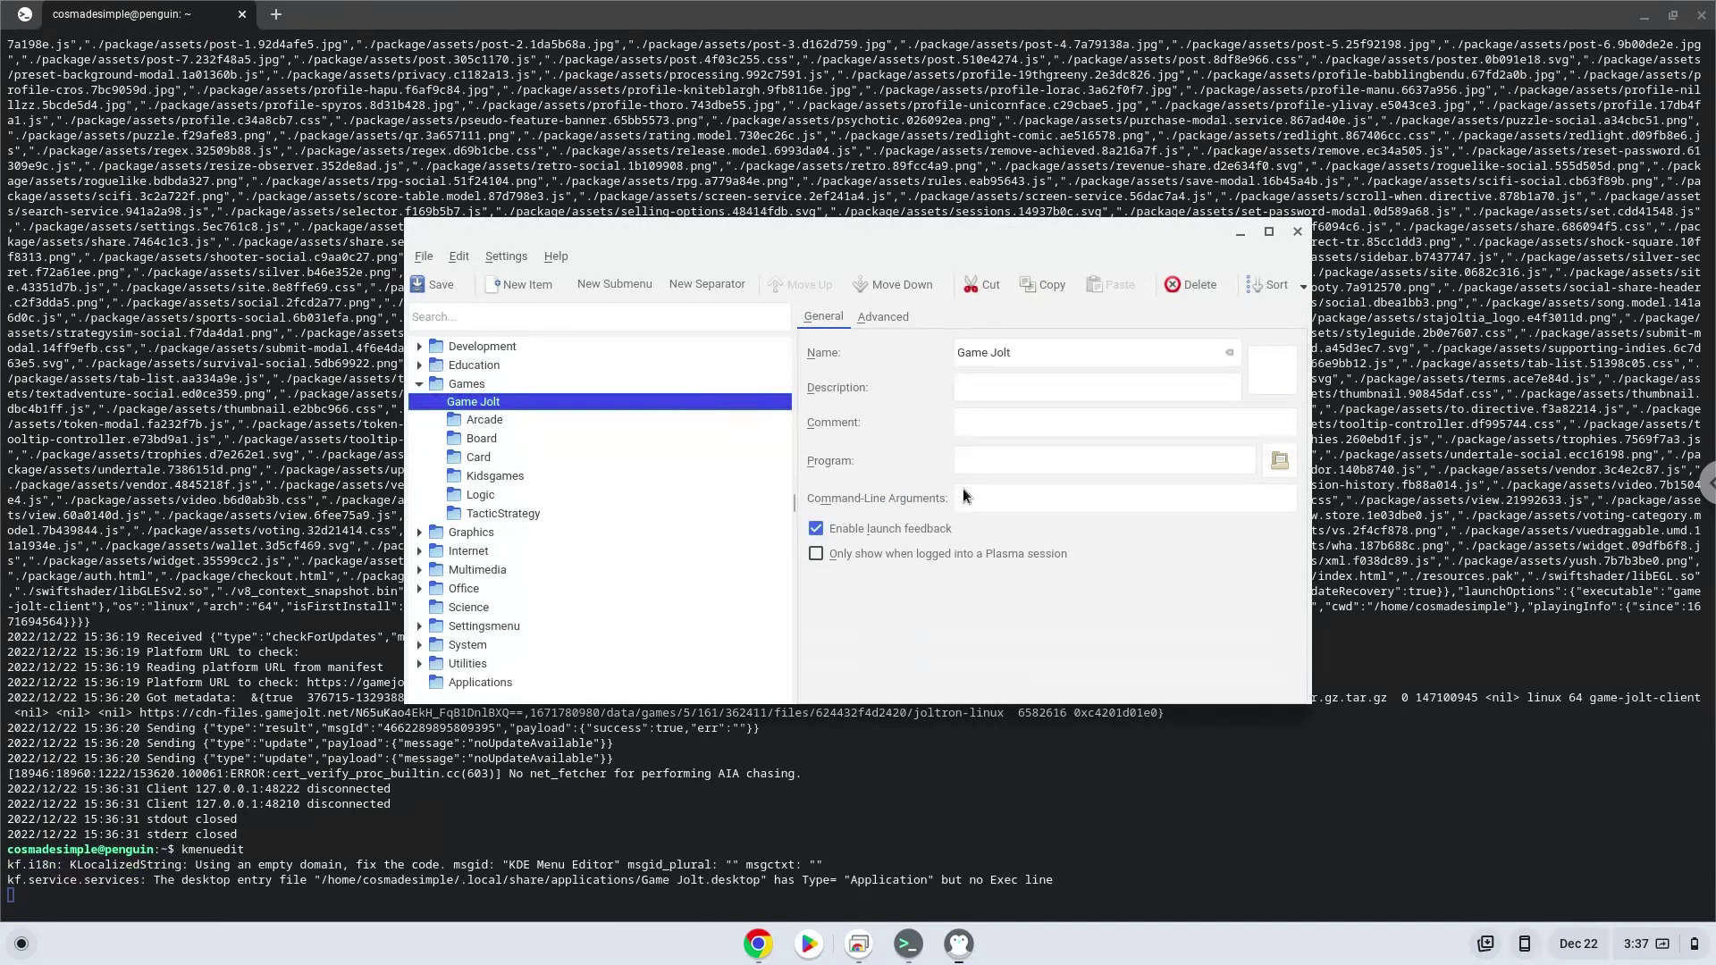
# Point the Game Jolt entry at the game-jolt-client file in the home folder and save the menu.
pyautogui.click(1279, 462)
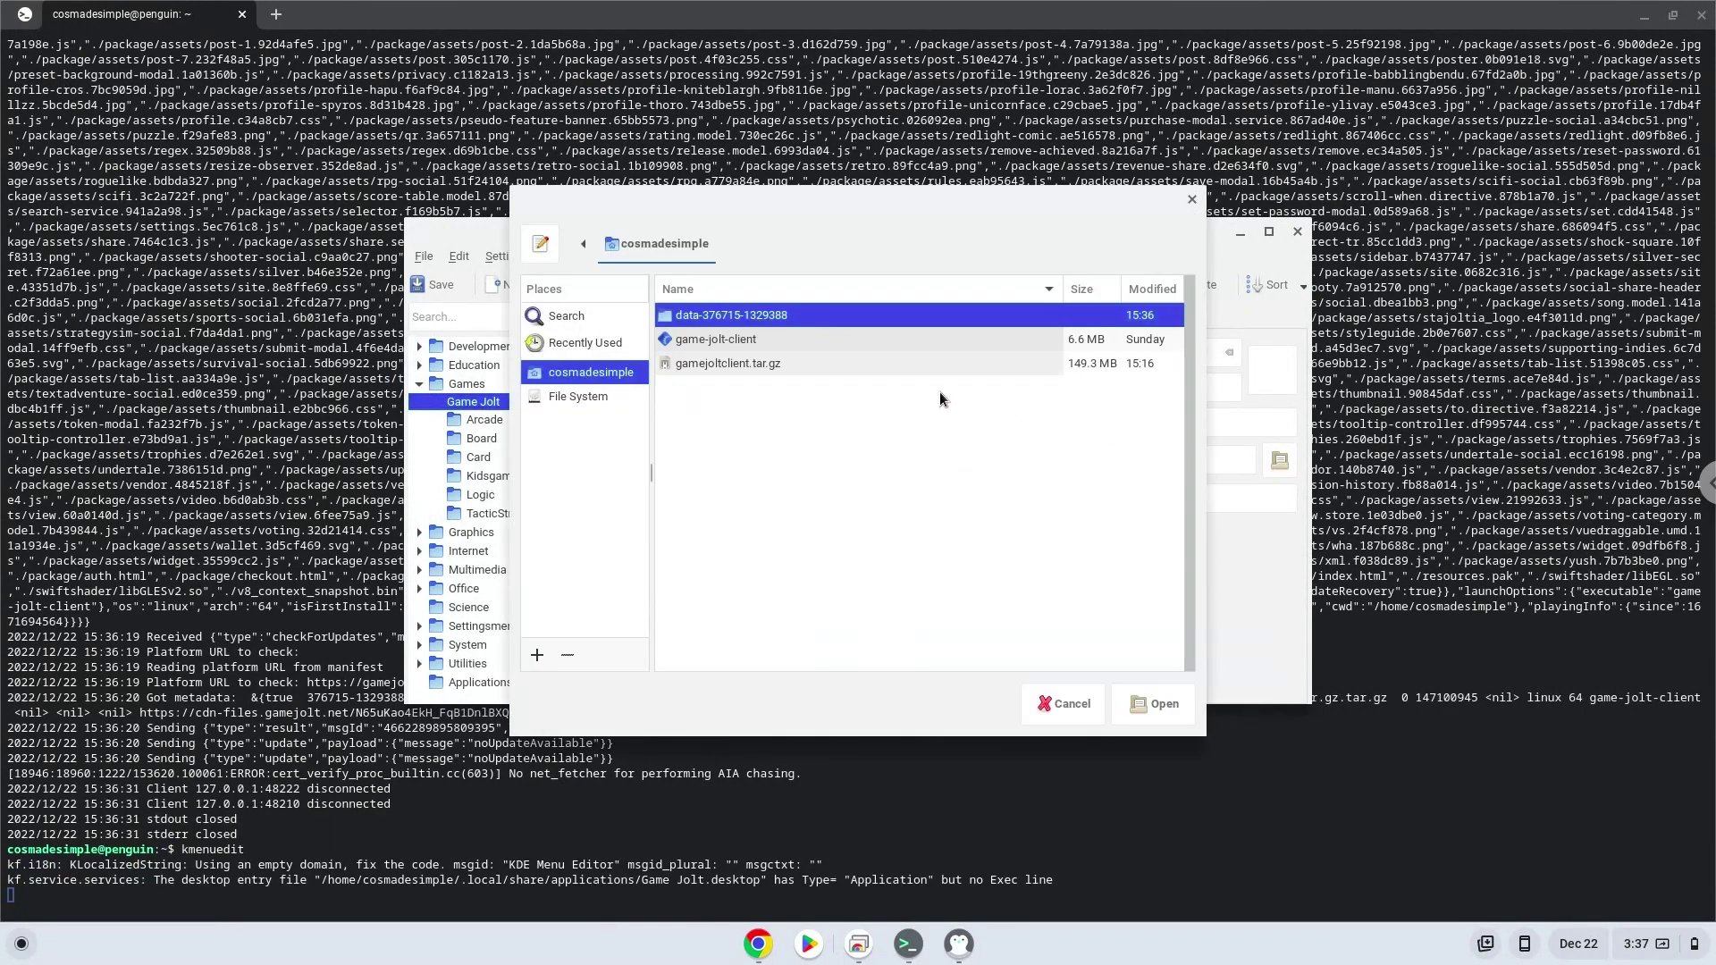
pyautogui.click(719, 340)
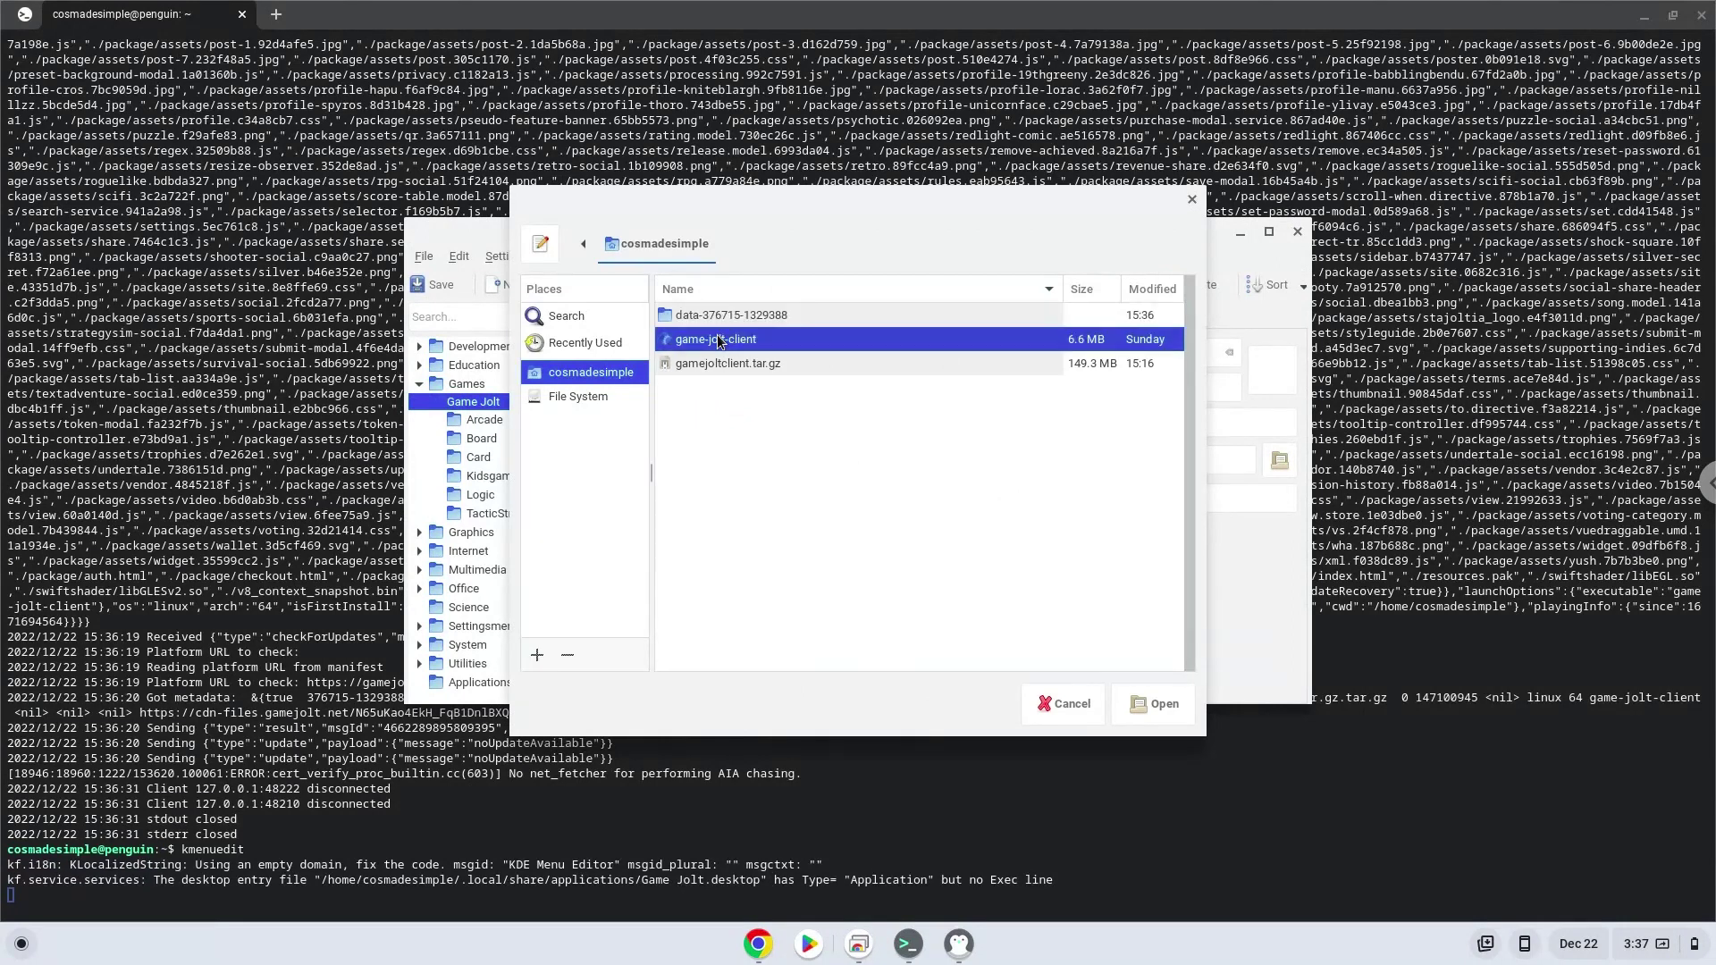
pyautogui.doubleClick(719, 339)
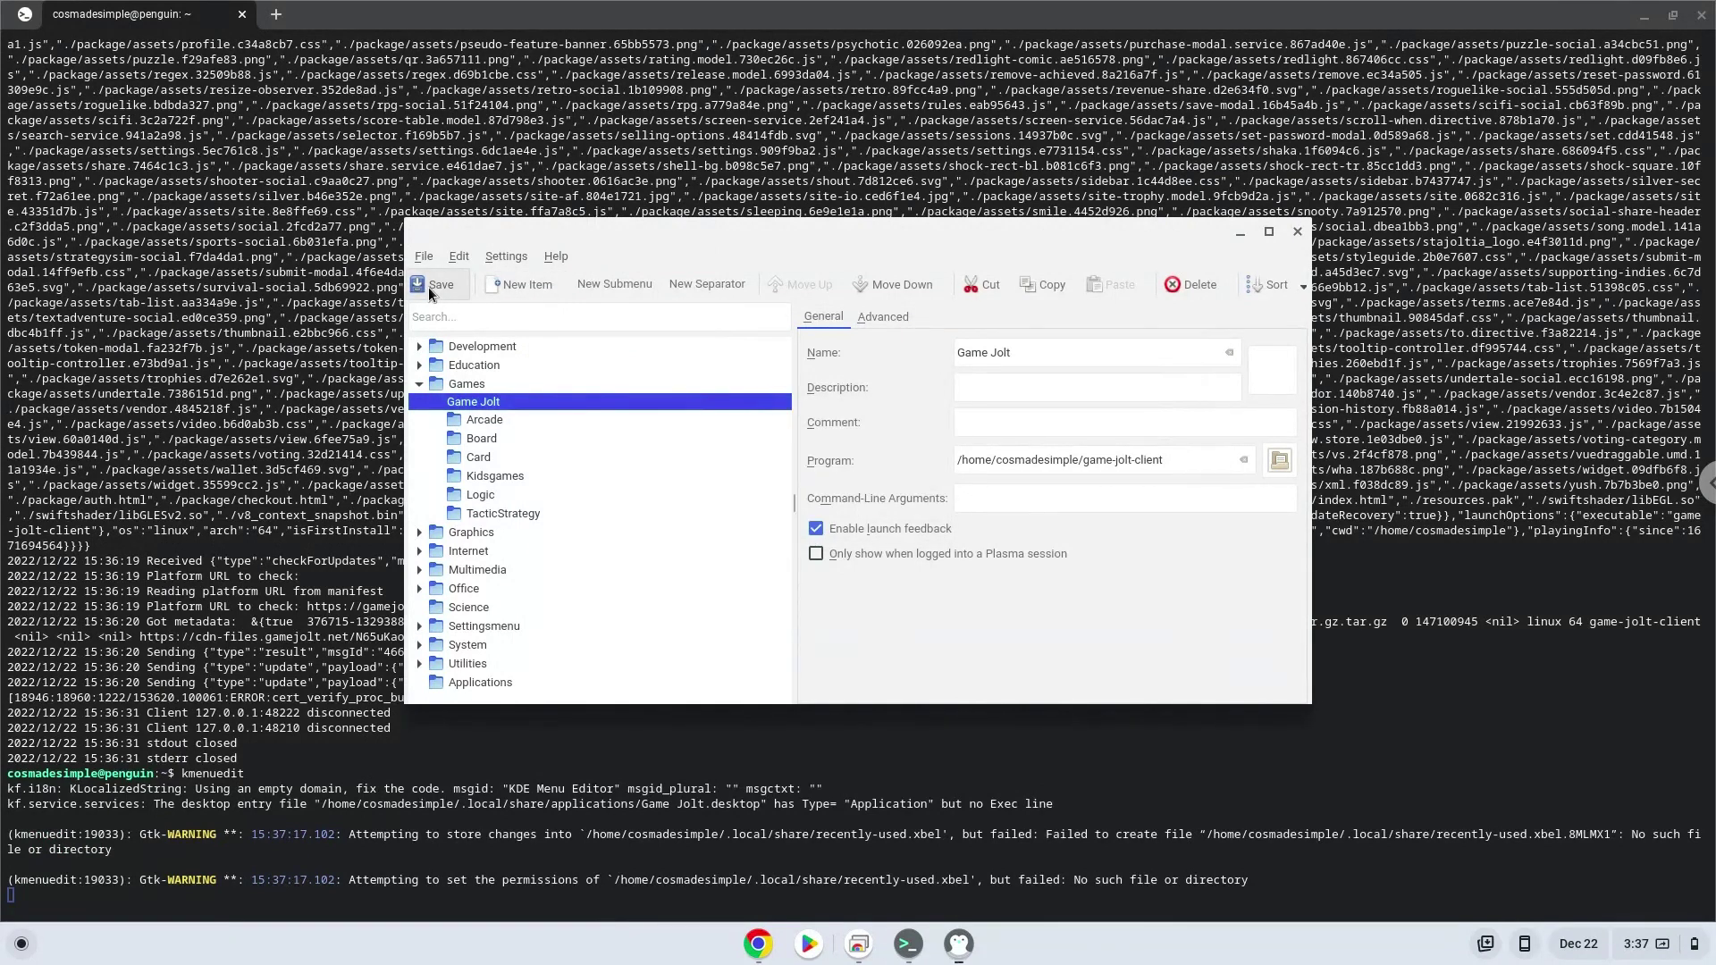
pyautogui.click(428, 287)
# Close the menu editor and the terminal window, confirming Leave.
pyautogui.click(1294, 235)
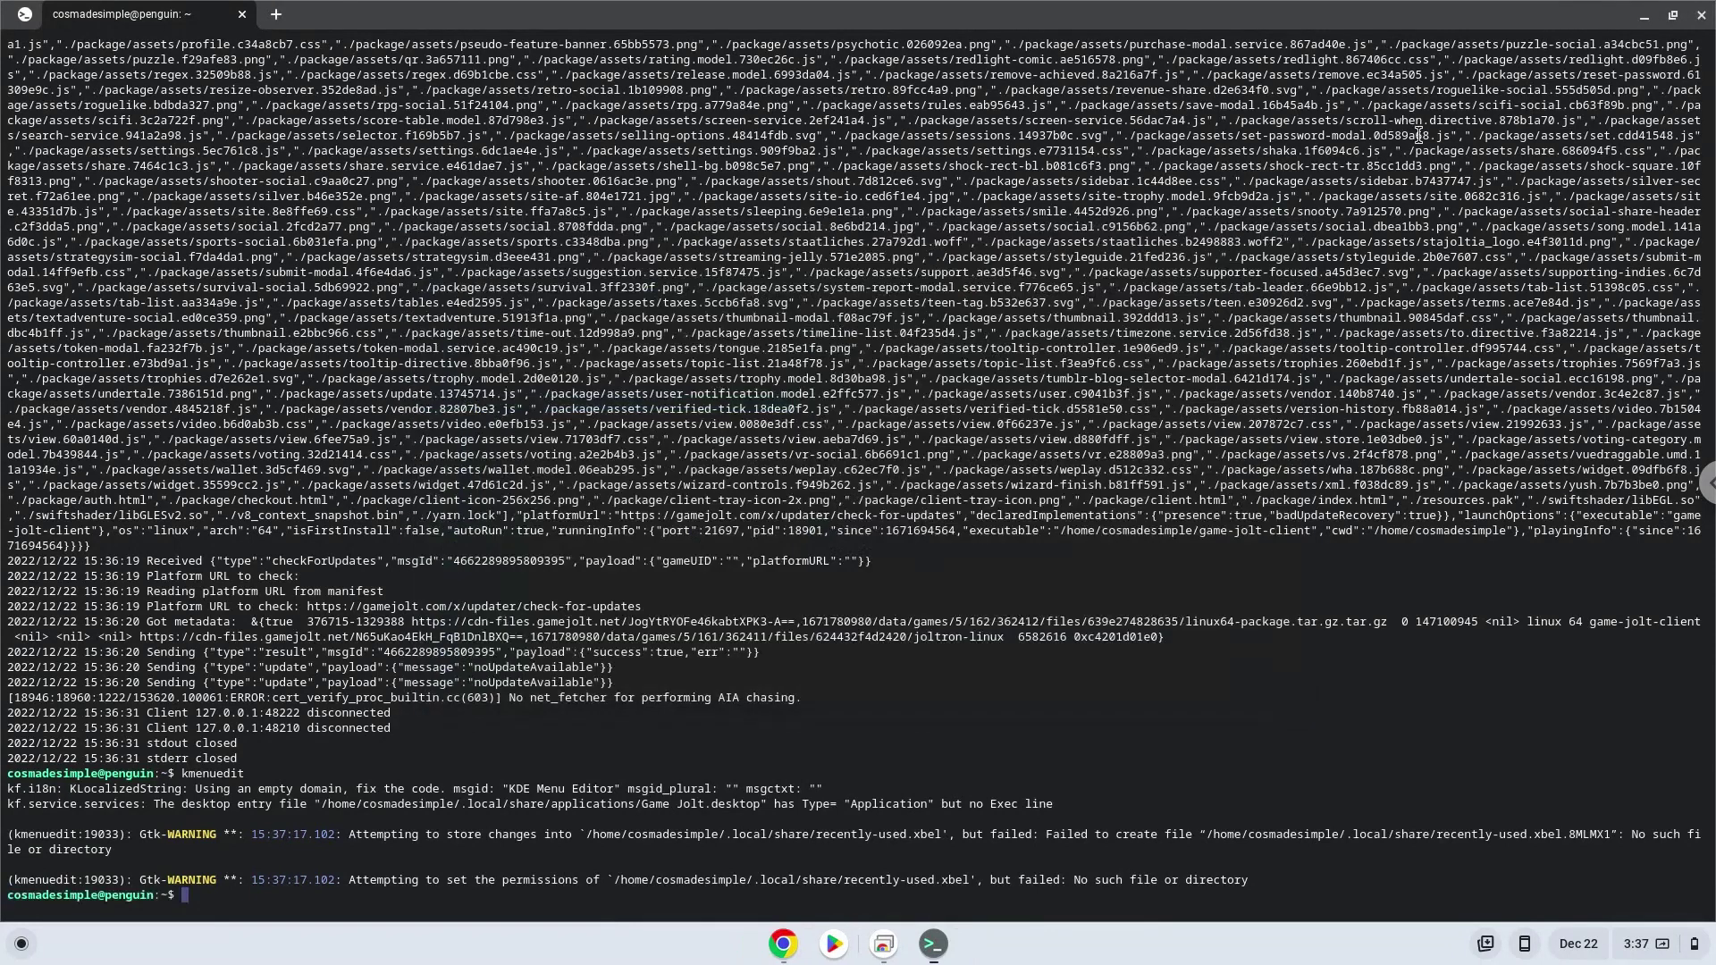
pyautogui.click(1695, 15)
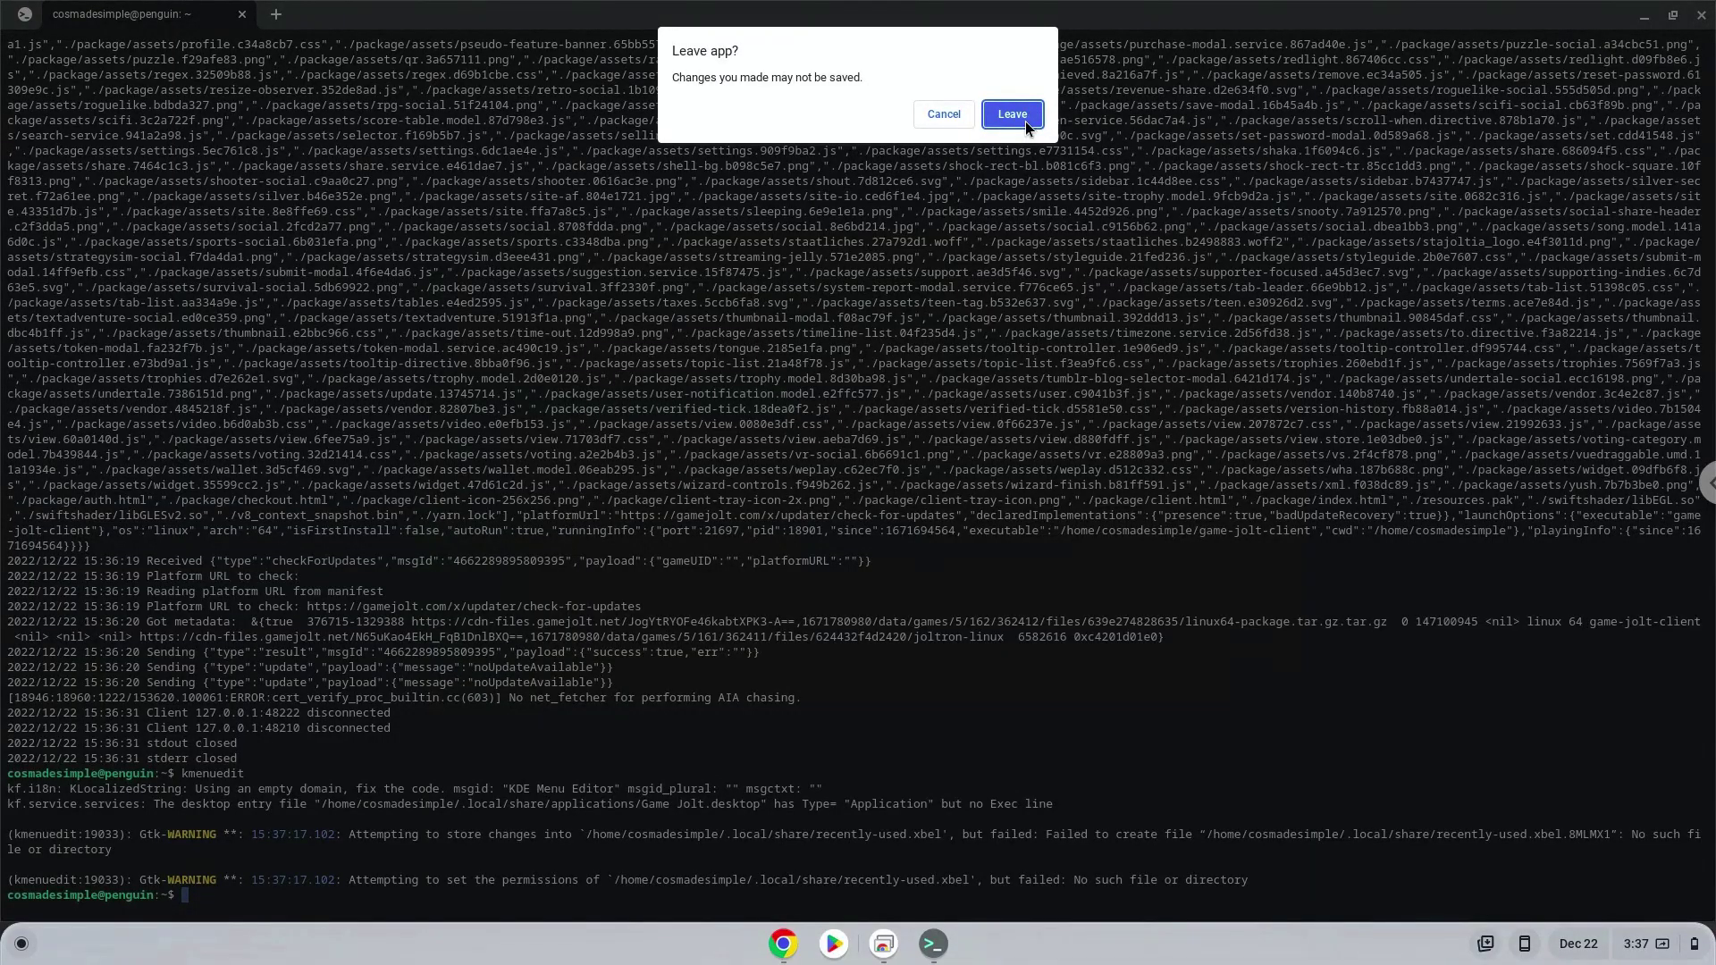
pyautogui.click(1012, 114)
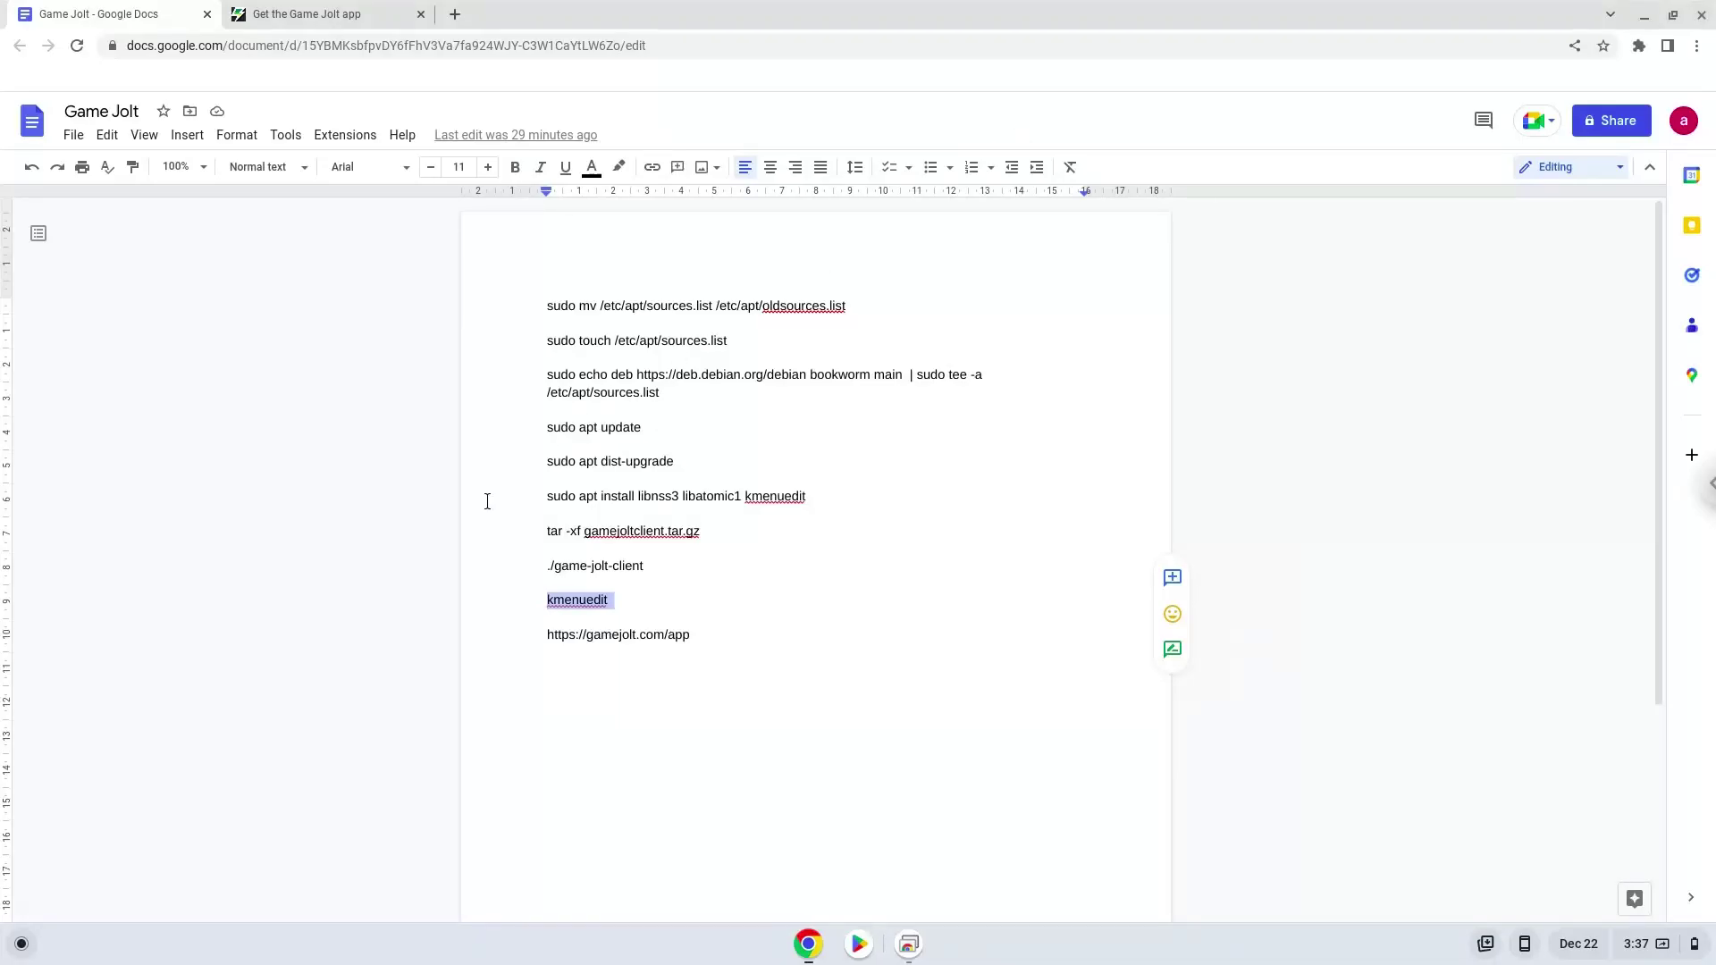
# Launch Game Jolt from its new entry in the launcher's Linux apps folder.
pyautogui.click(21, 944)
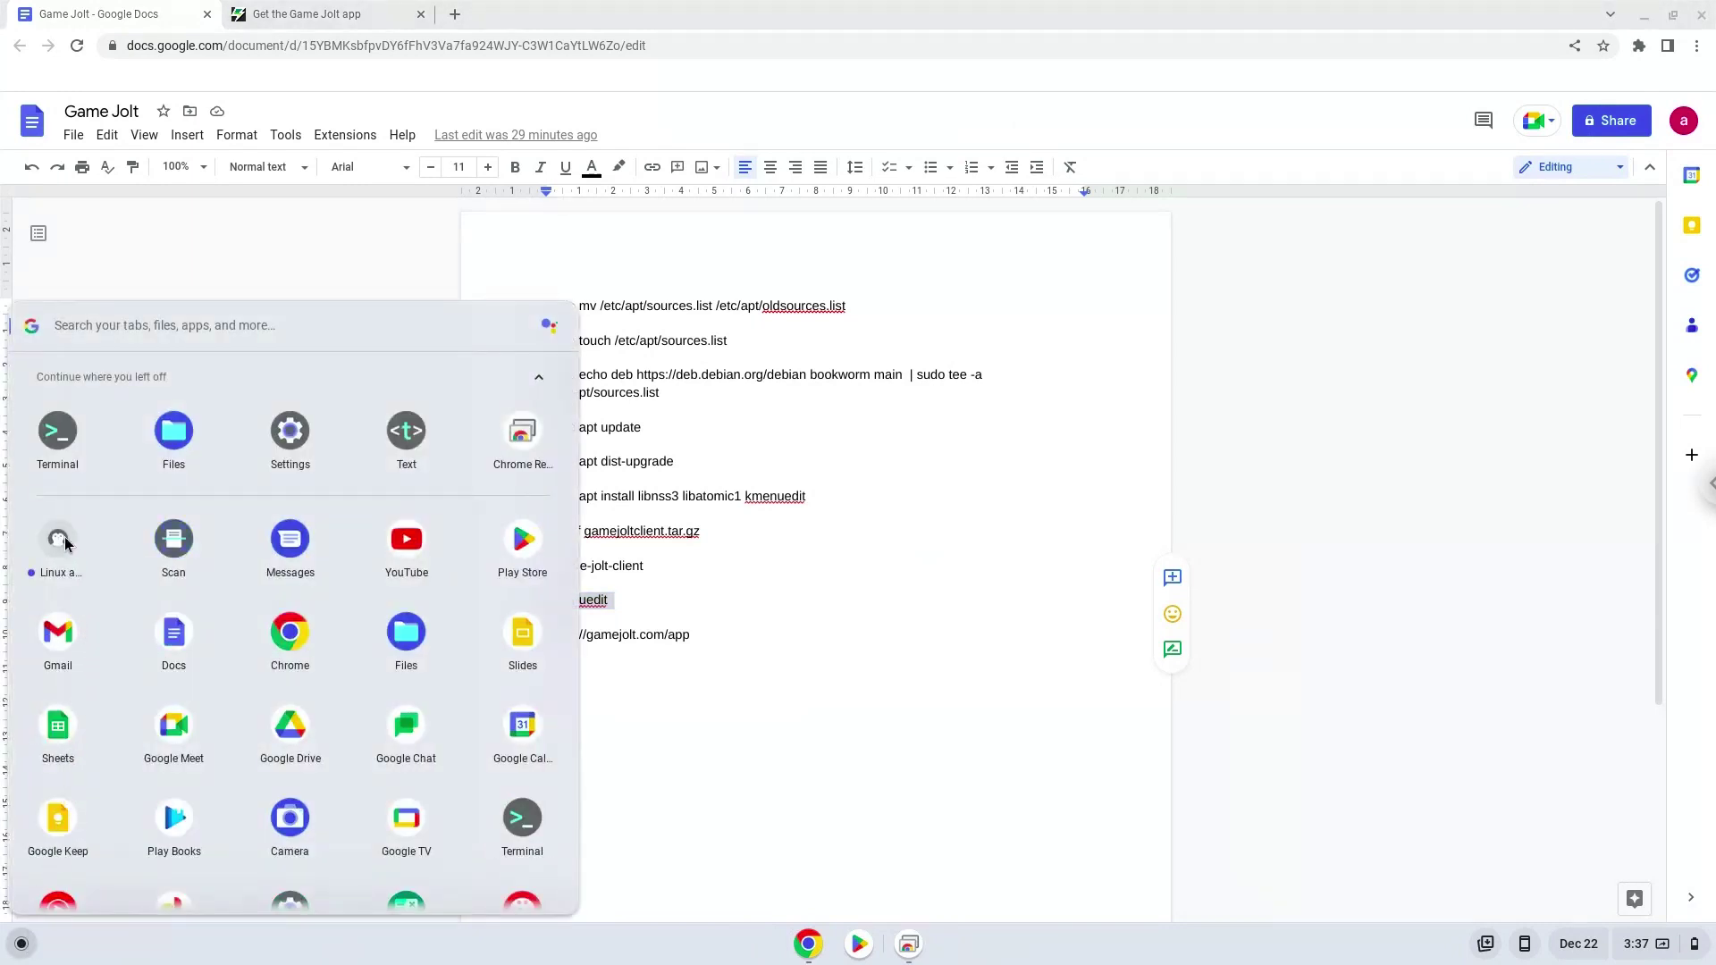
pyautogui.click(66, 542)
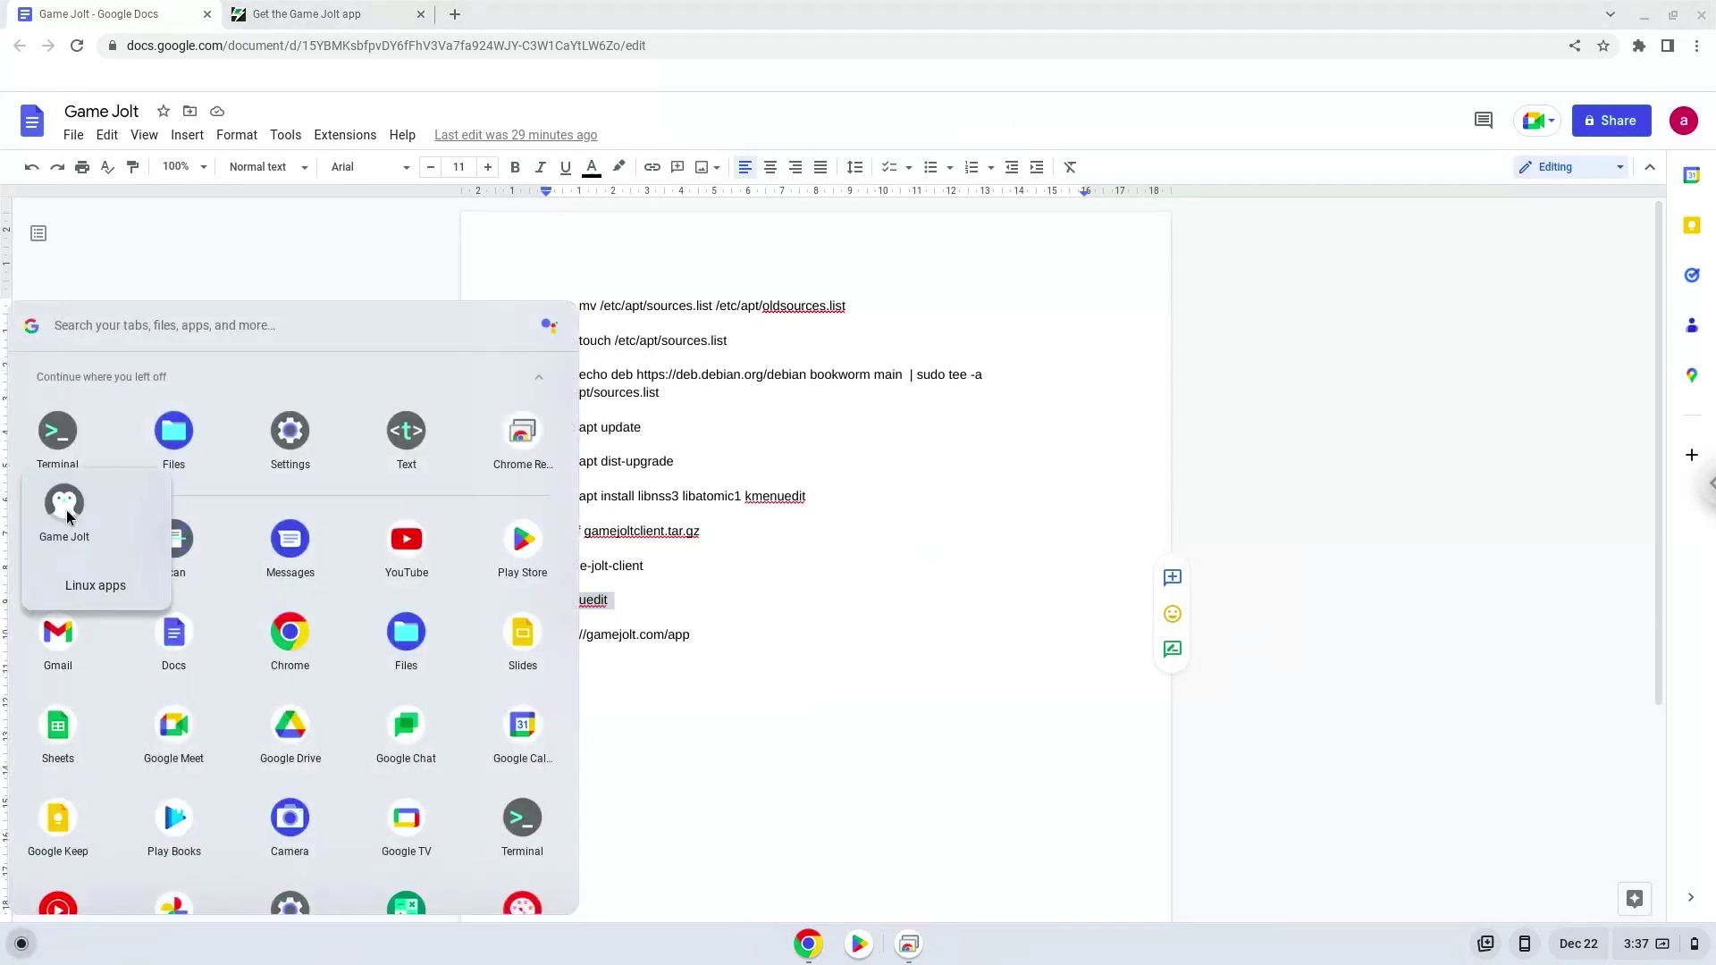
pyautogui.click(65, 512)
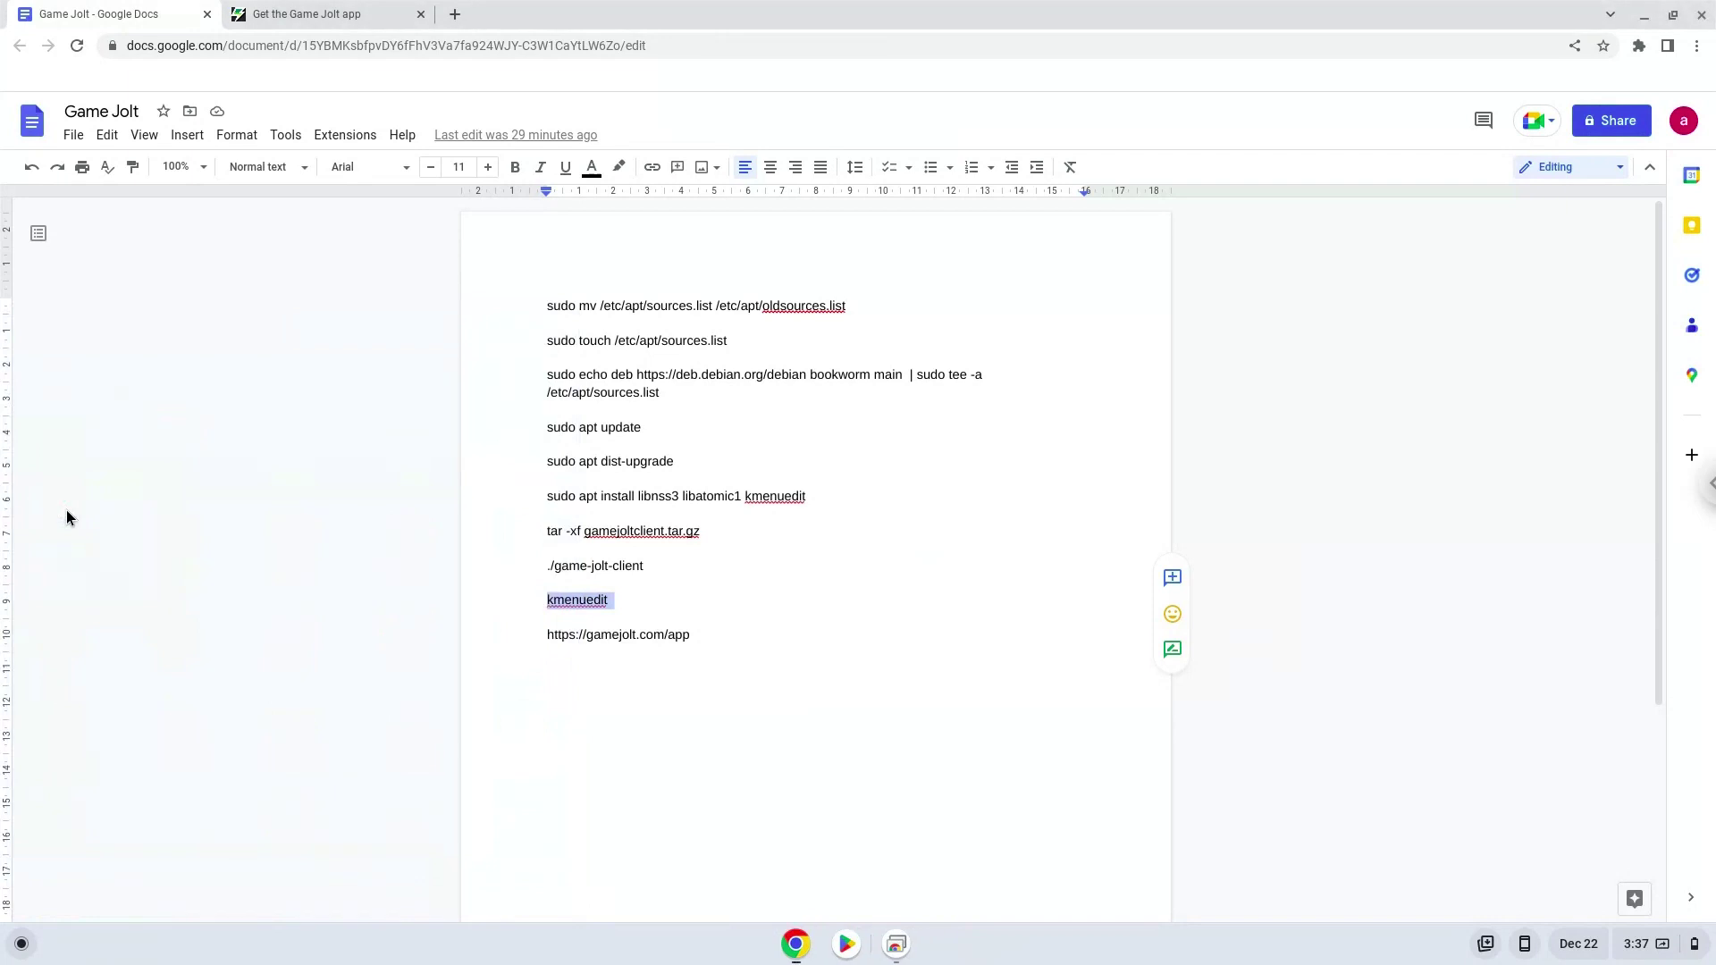
# Minimize Chrome and maximize the Game Jolt login window to fill the screen.
pyautogui.click(1638, 16)
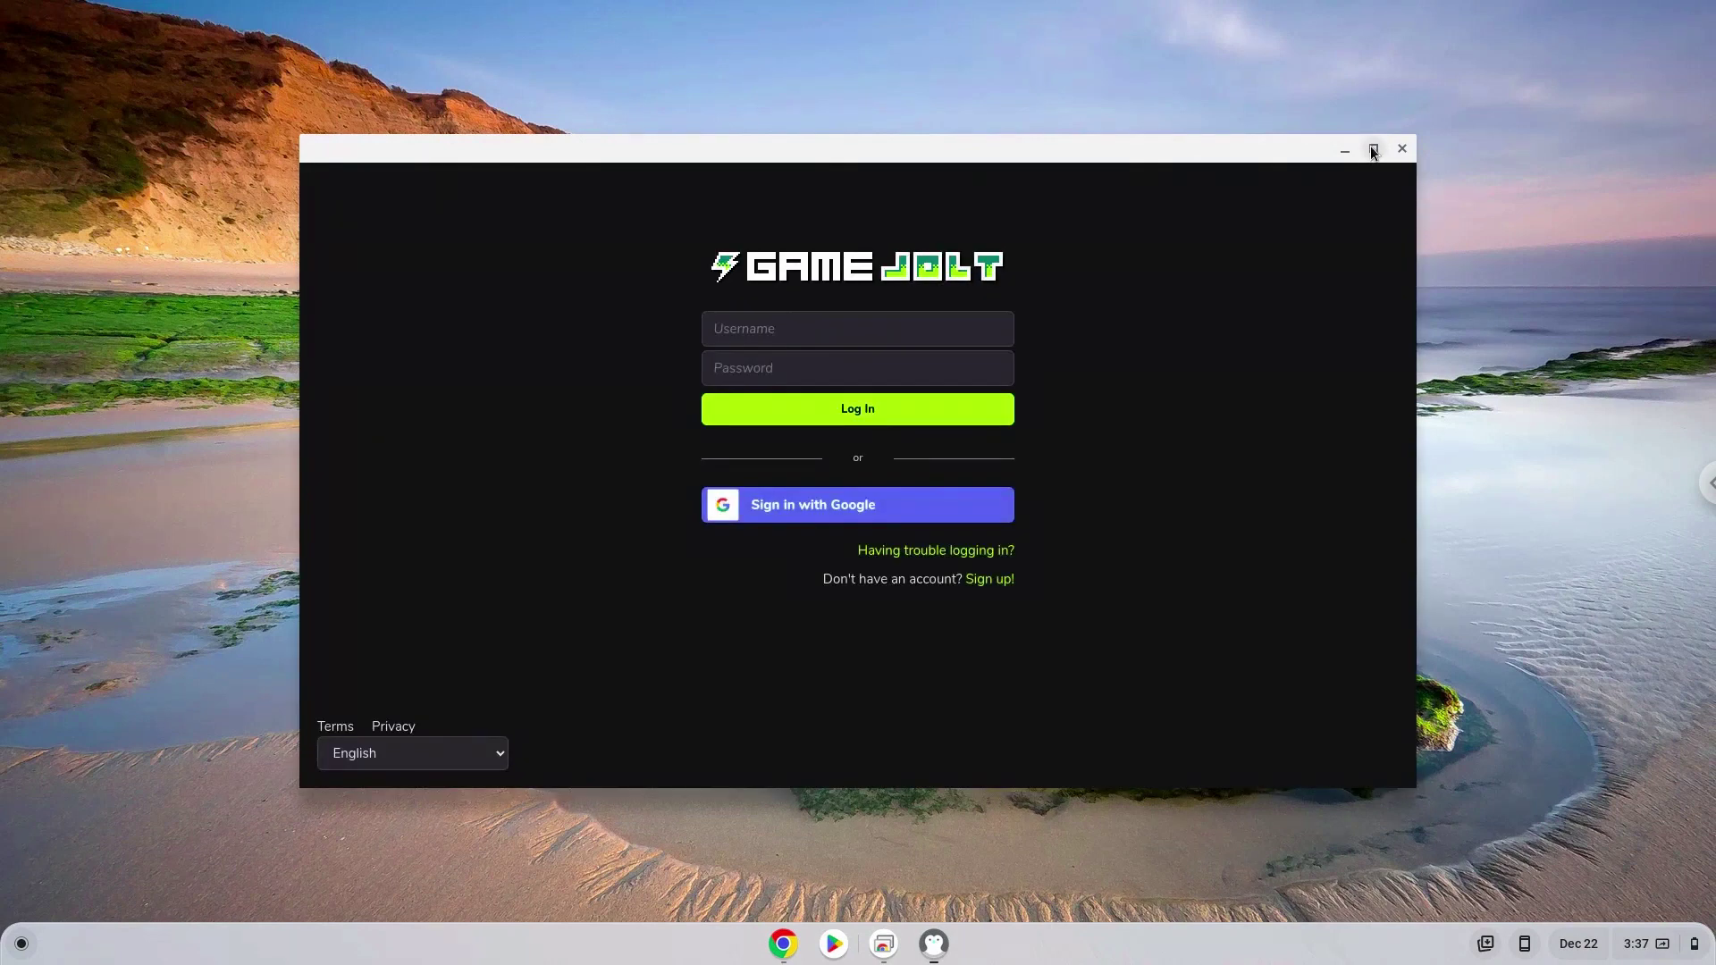
pyautogui.click(1374, 151)
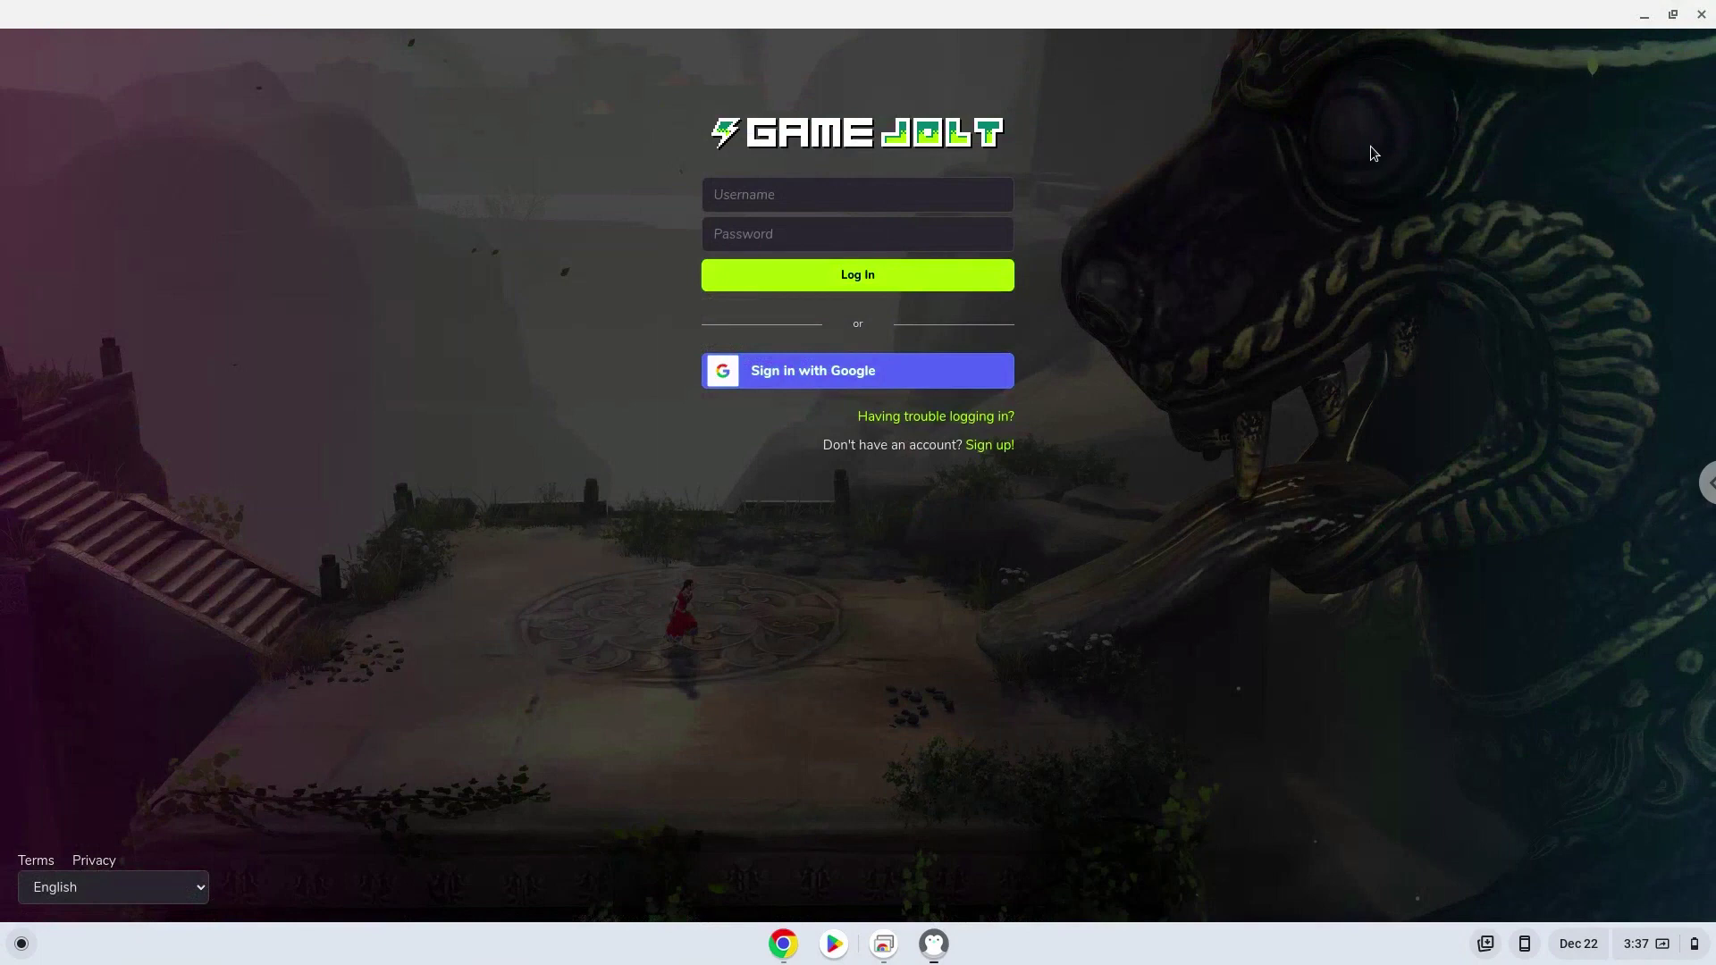